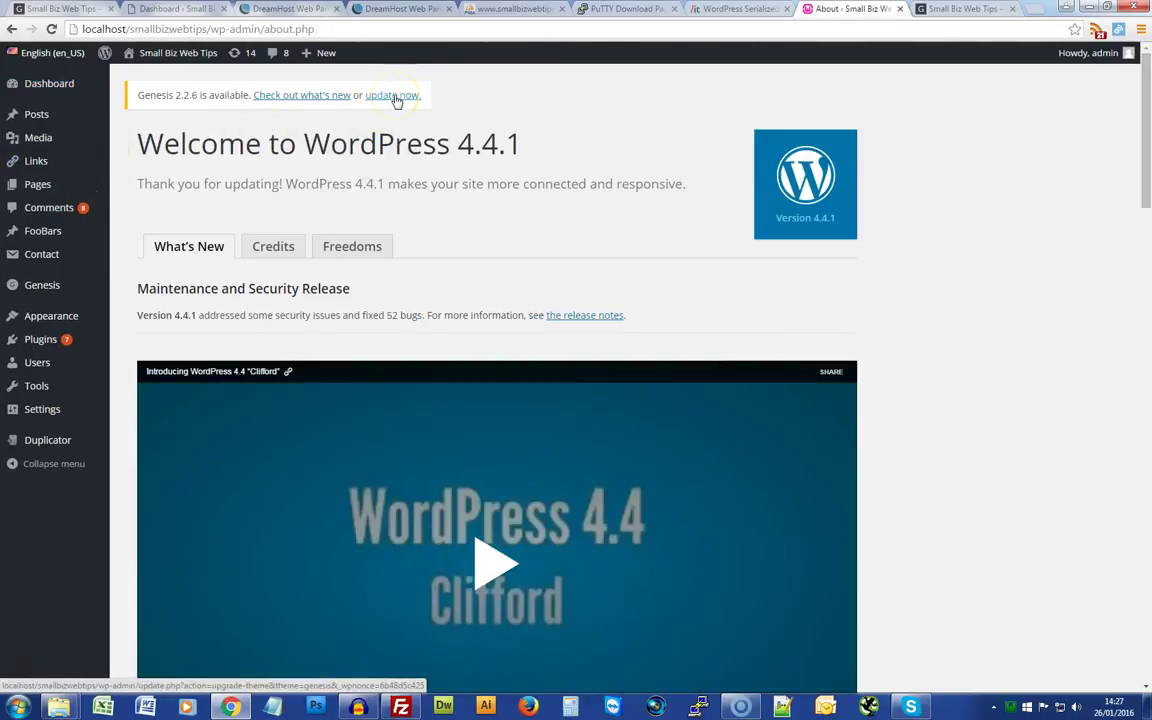
Update the Genesis theme to version 2.2.6 on the local WordPress site and complete the upgrade.
click(397, 96)
click(598, 160)
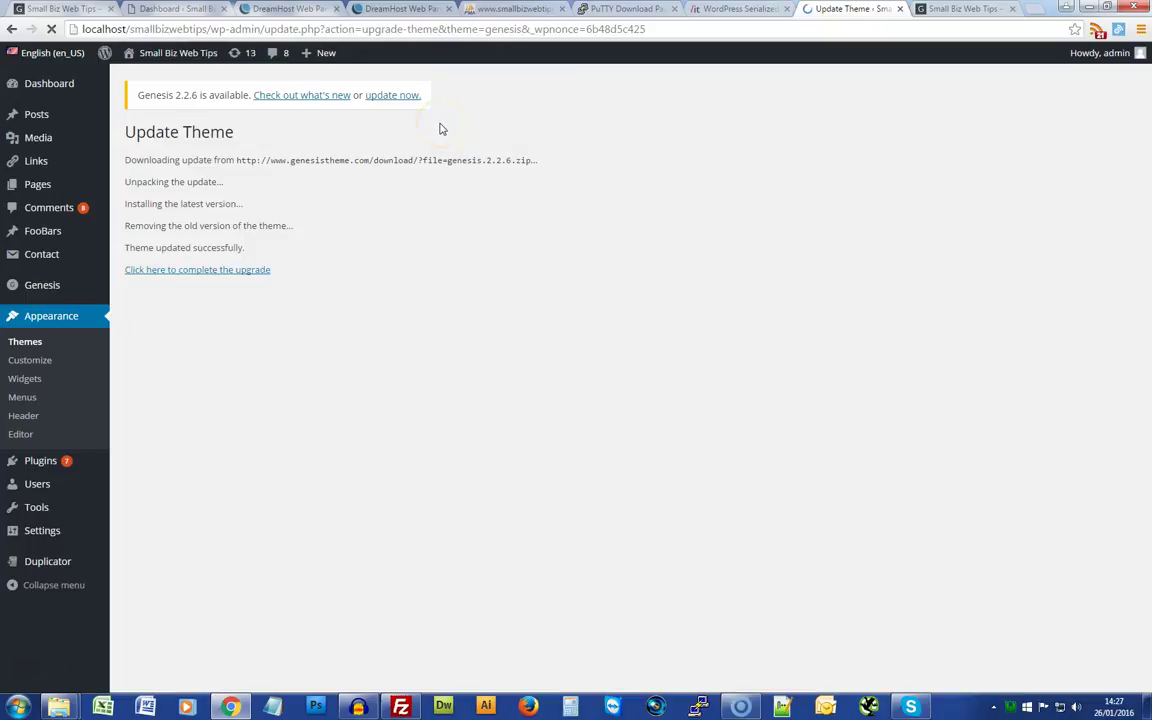
click(243, 273)
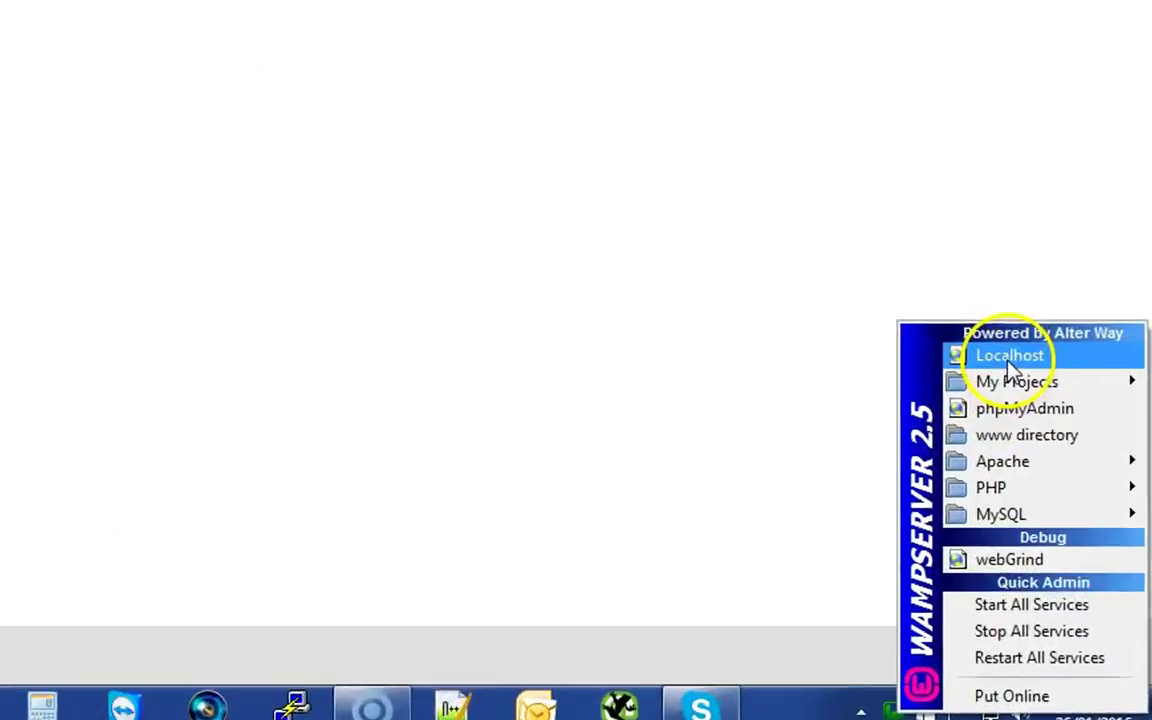
Open the WampServer localhost homepage and load the local site at localhost/smallbizwebtips.
click(1008, 357)
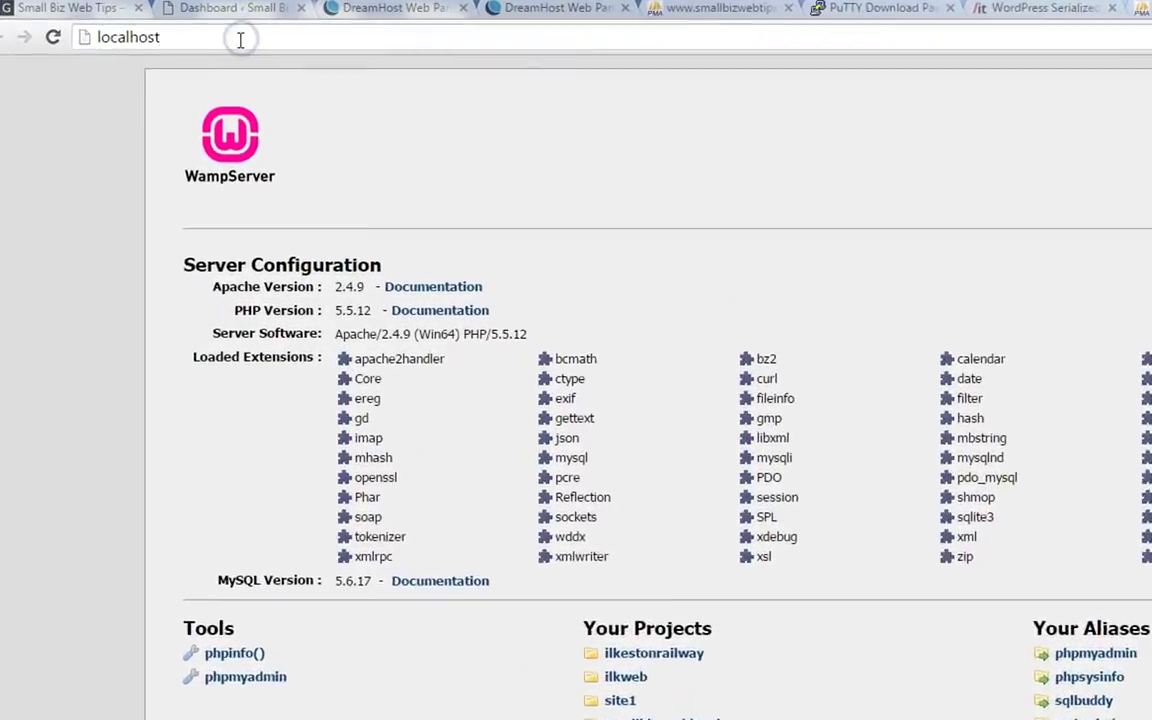
click(181, 32)
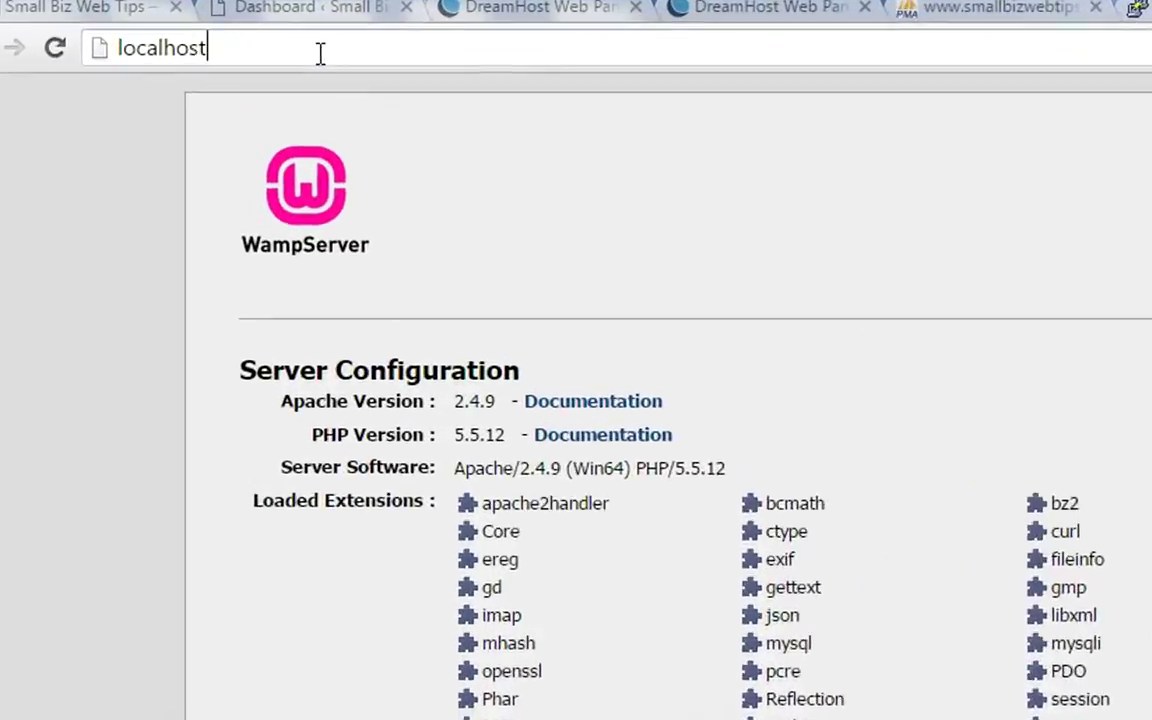
text(/)
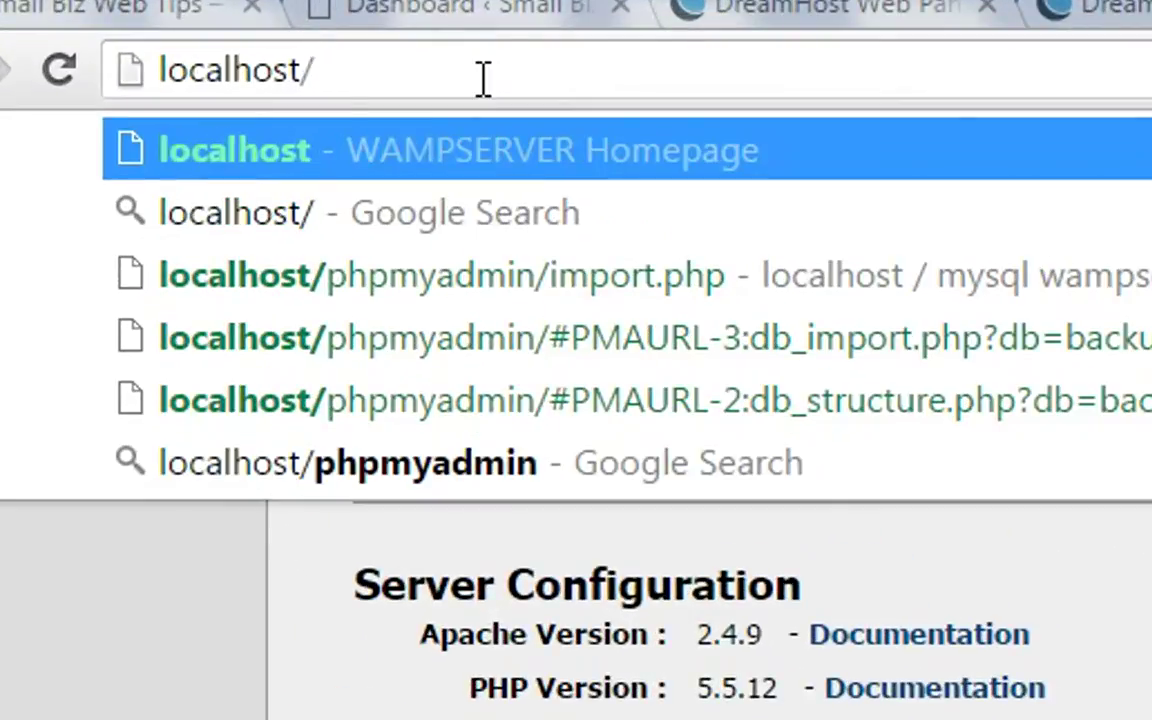
text(small)
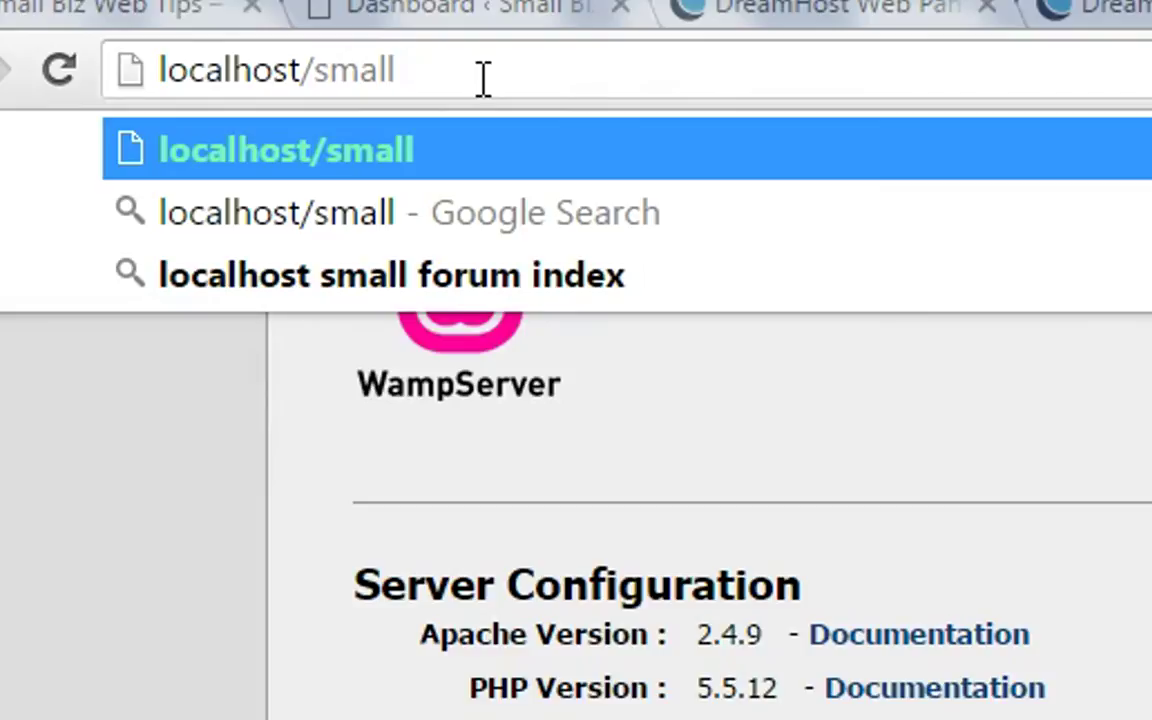
text(bizwebt)
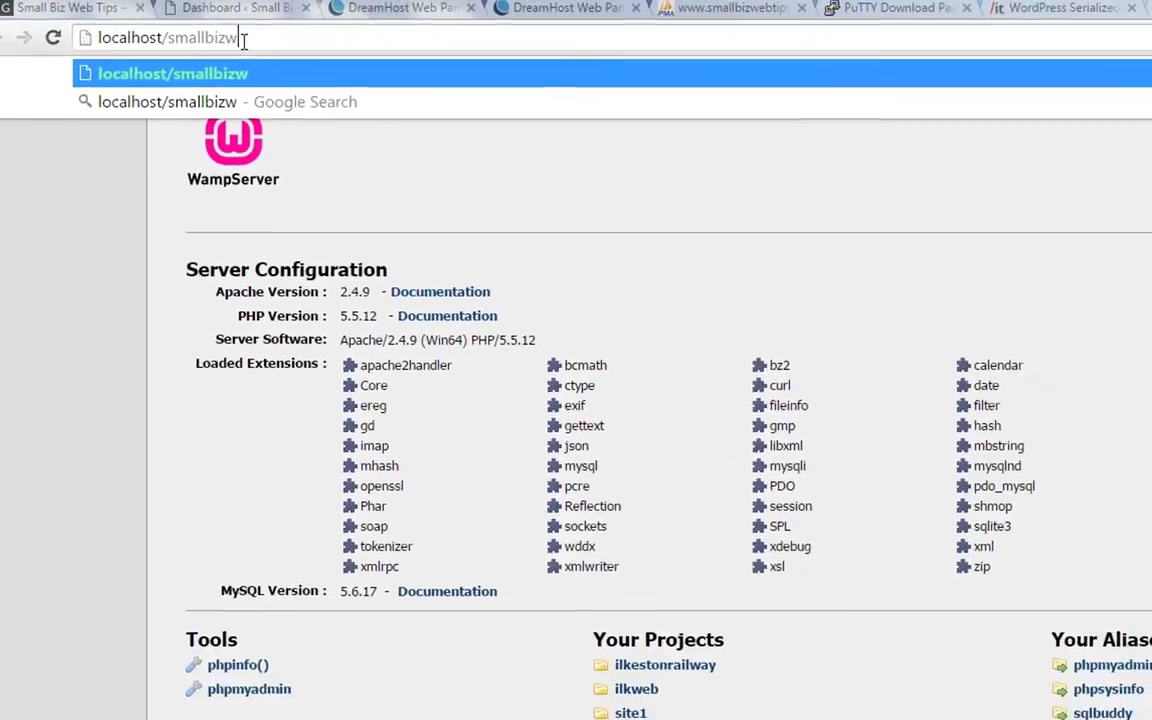
text(ips)
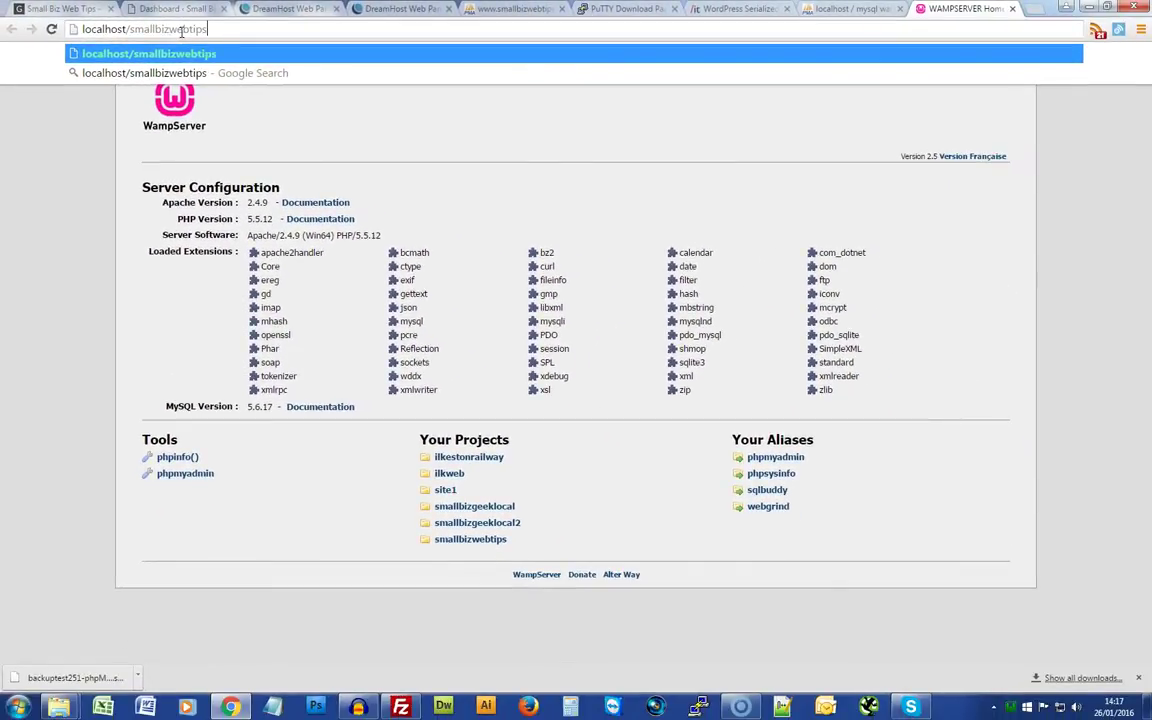
key(Return)
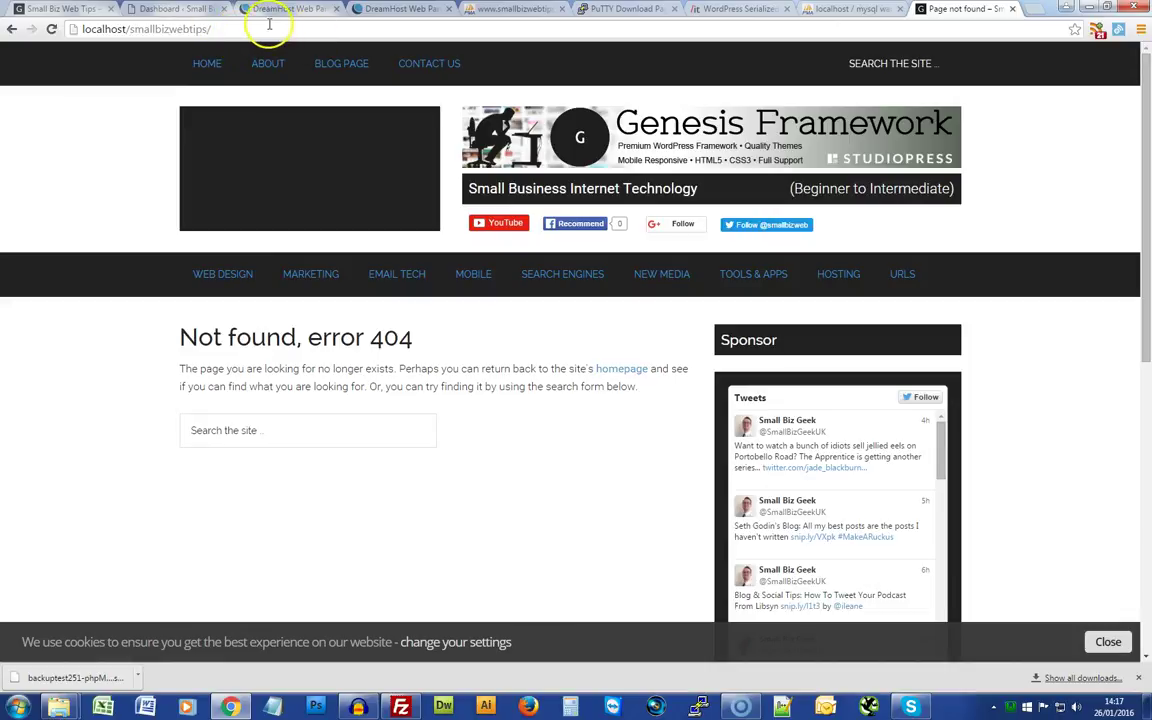
click(87, 12)
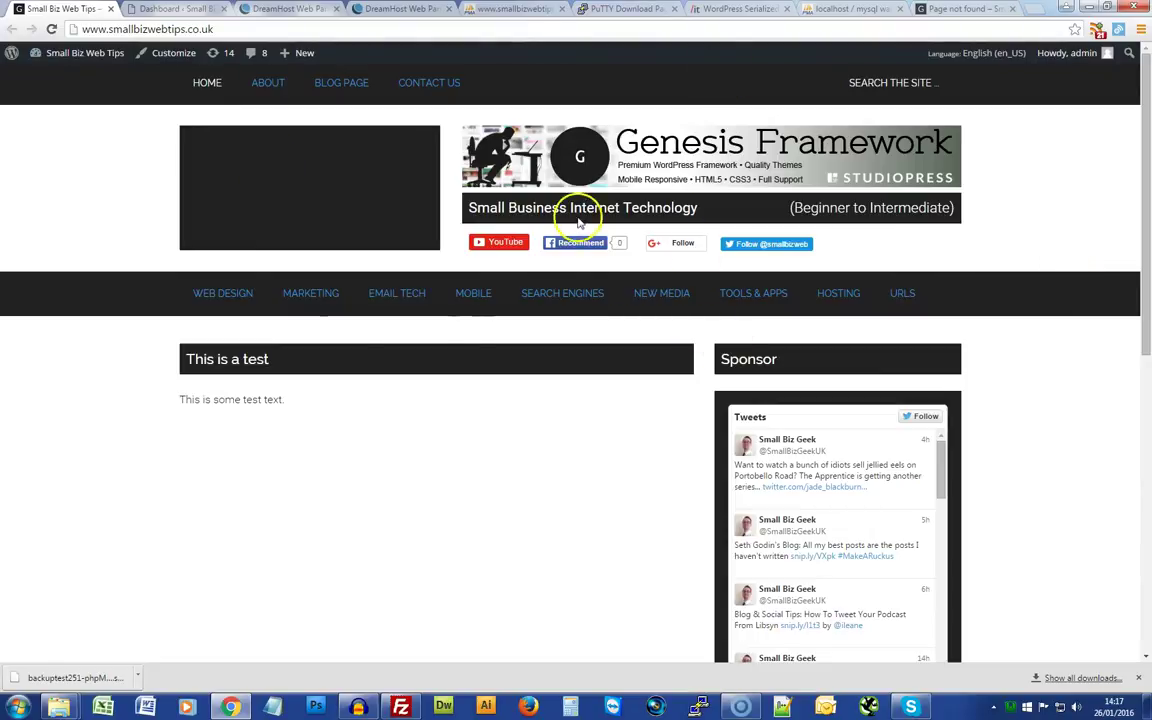
drag(286, 399, 186, 358)
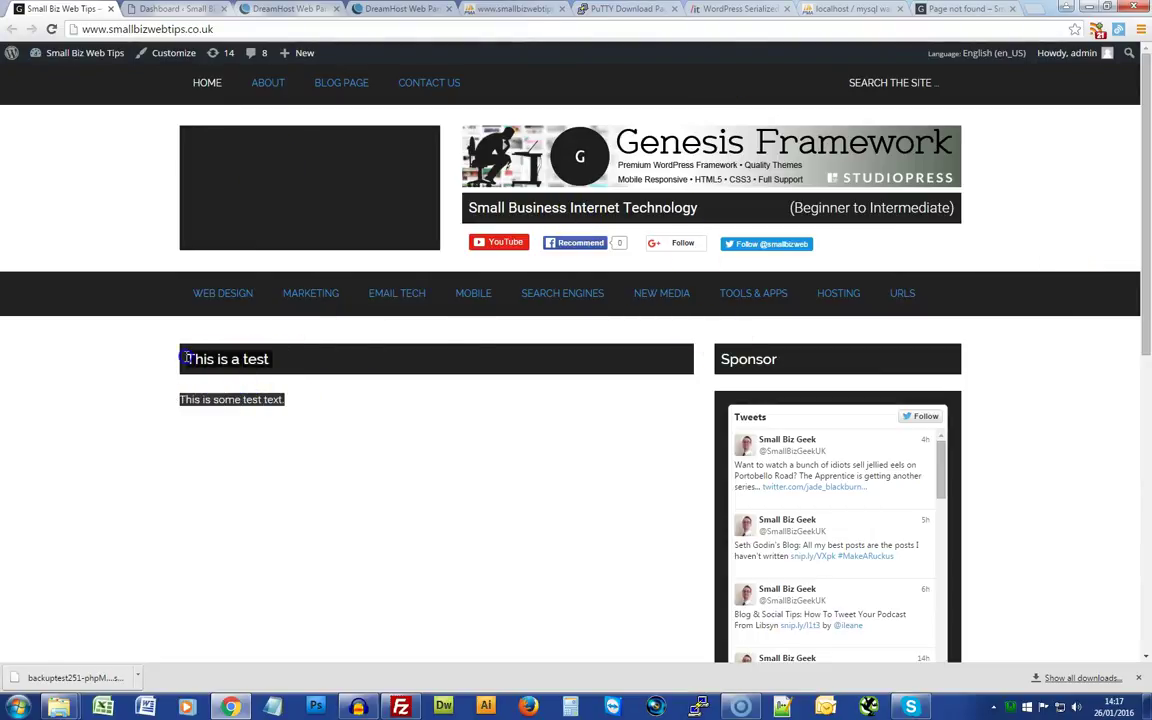
click(972, 10)
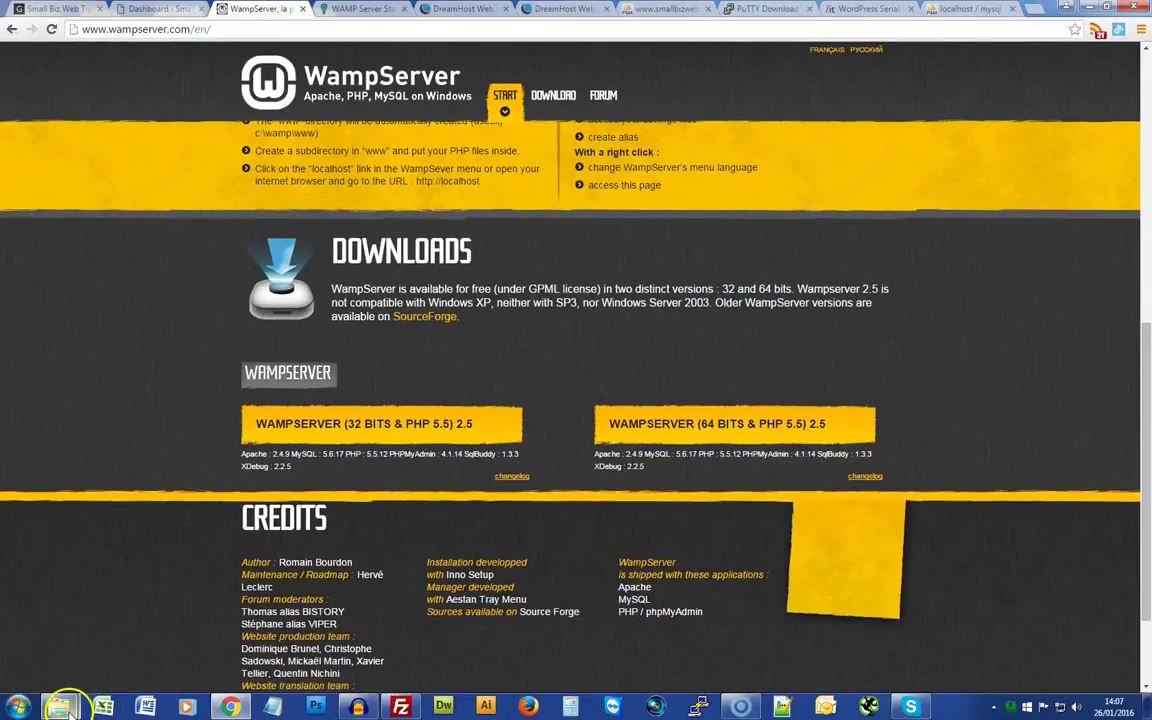
Switch to Windows Explorer and open the www folder inside wamp on Local Disk (C:).
mouse_move(58, 707)
click(70, 650)
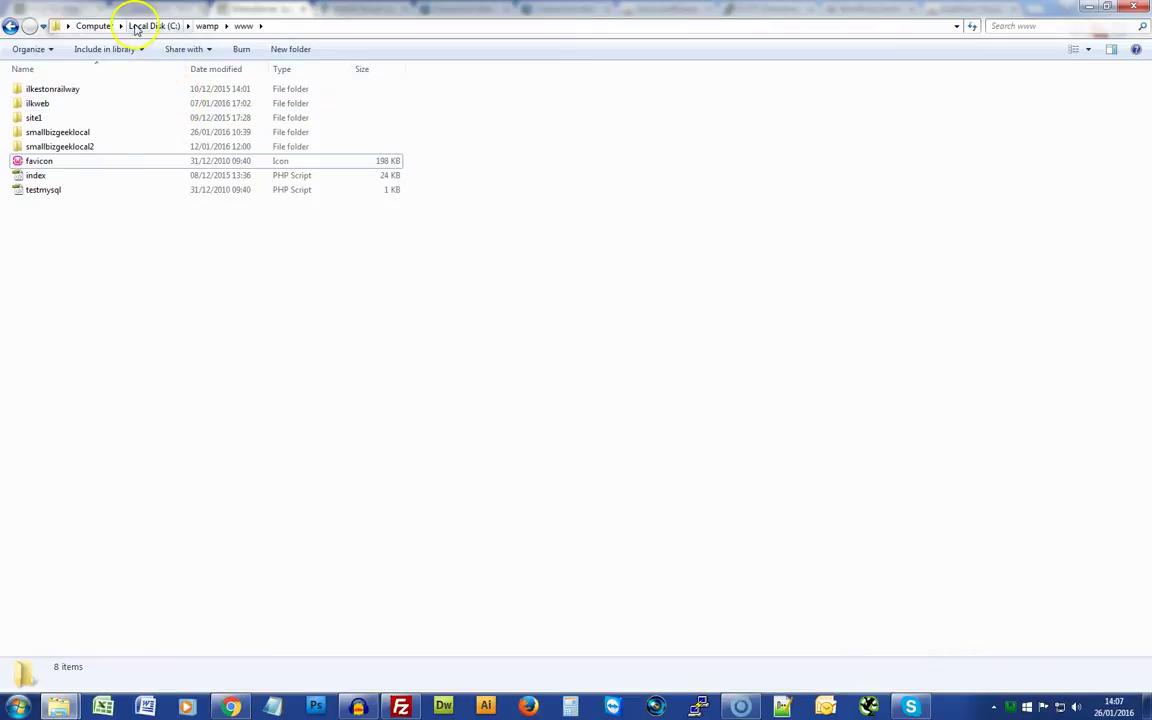
click(128, 24)
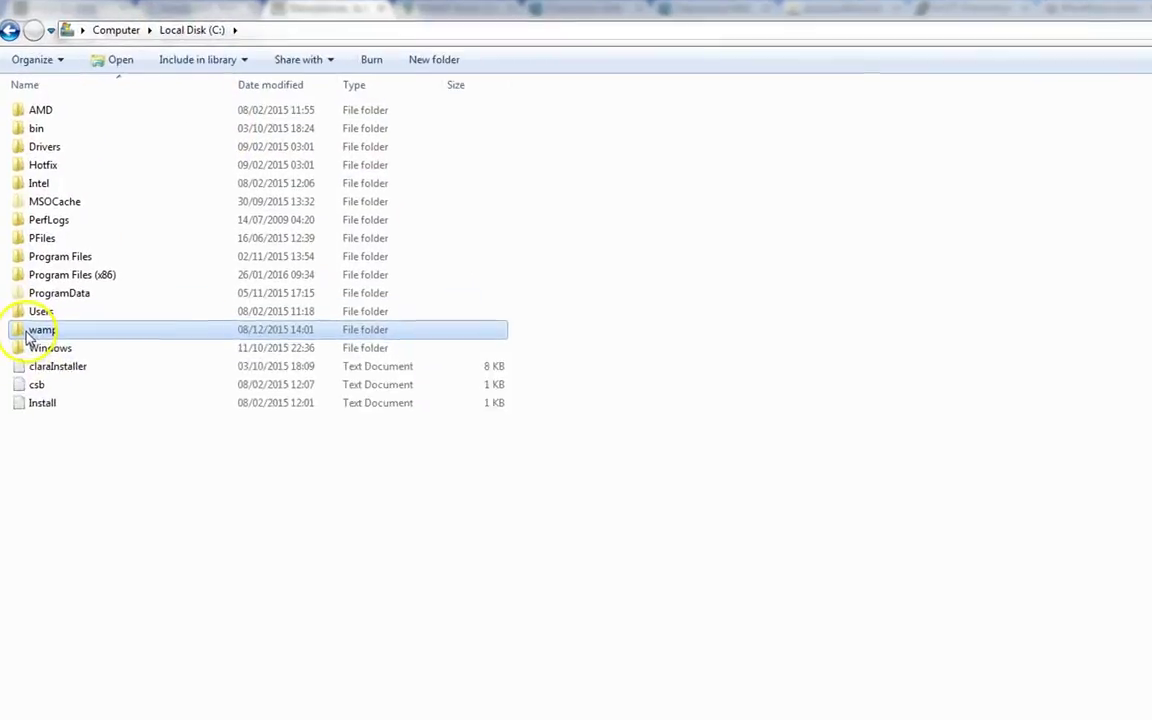
double_click(40, 408)
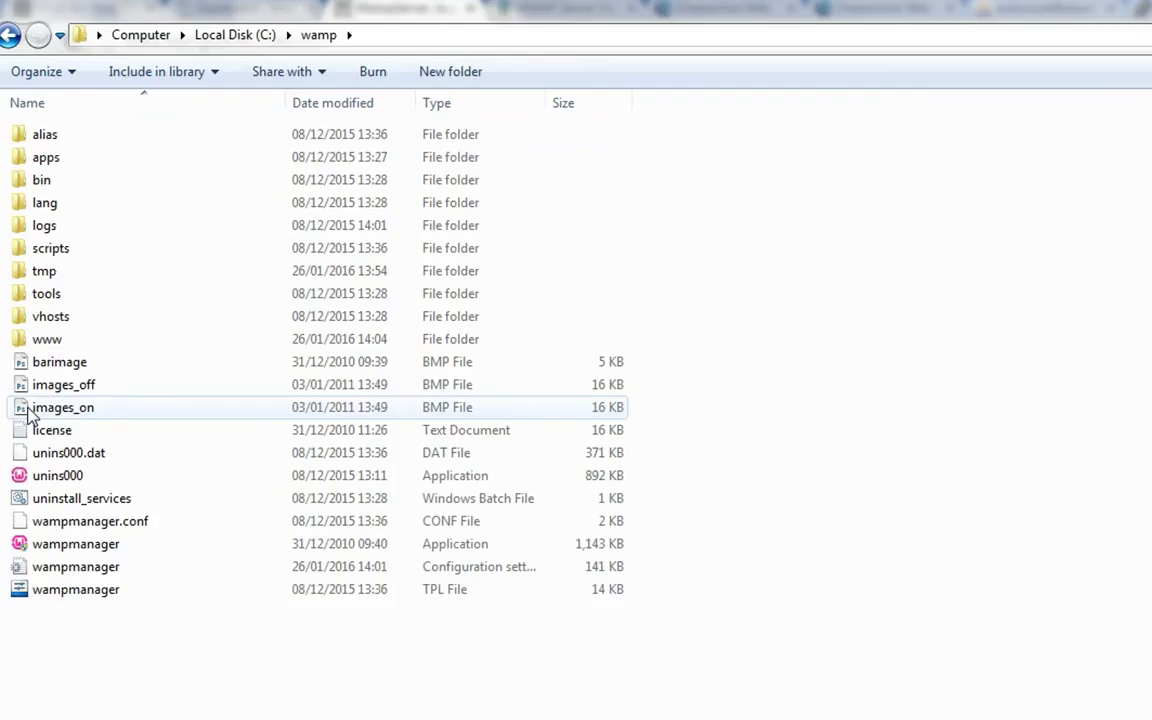
double_click(20, 340)
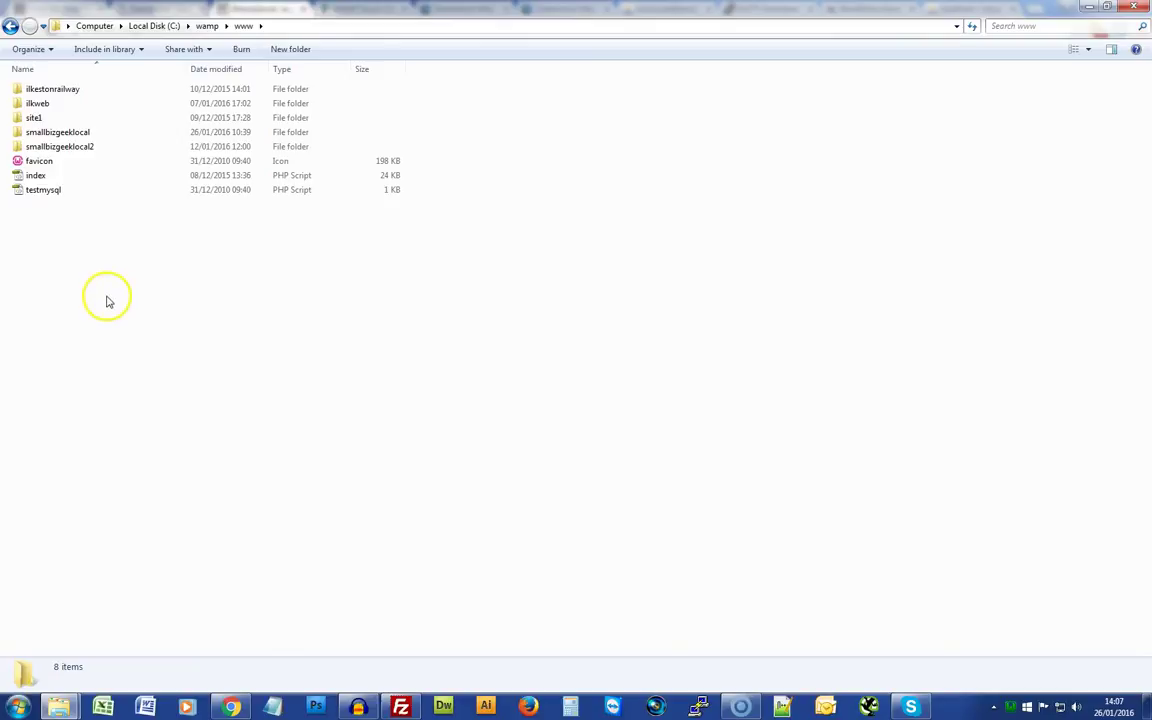
Create a new folder named smallbizwebtips in the www directory.
right_click(109, 298)
mouse_move(196, 496)
click(340, 249)
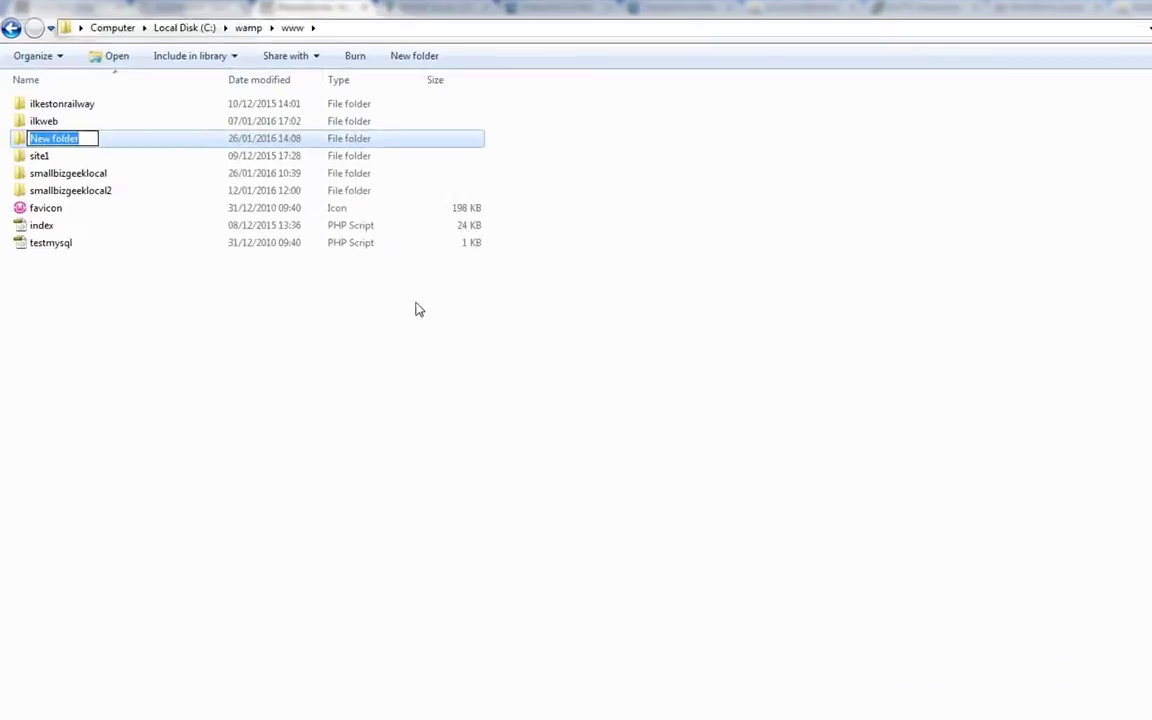
text(small)
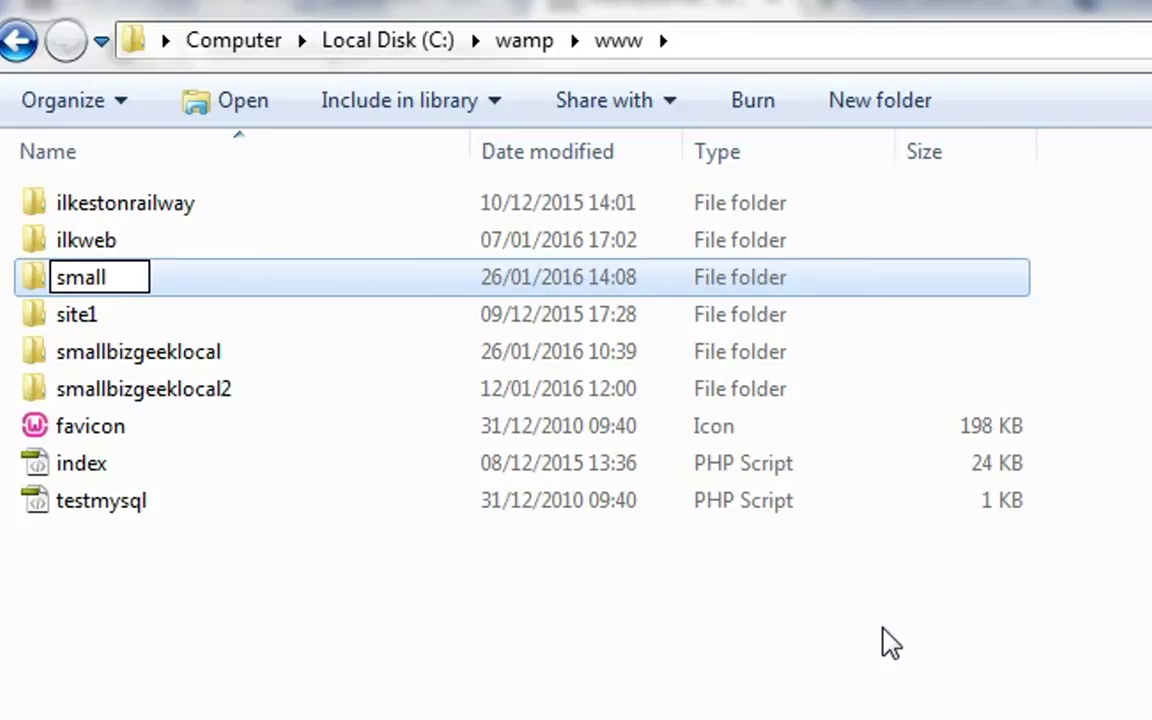
text(bizwebtips)
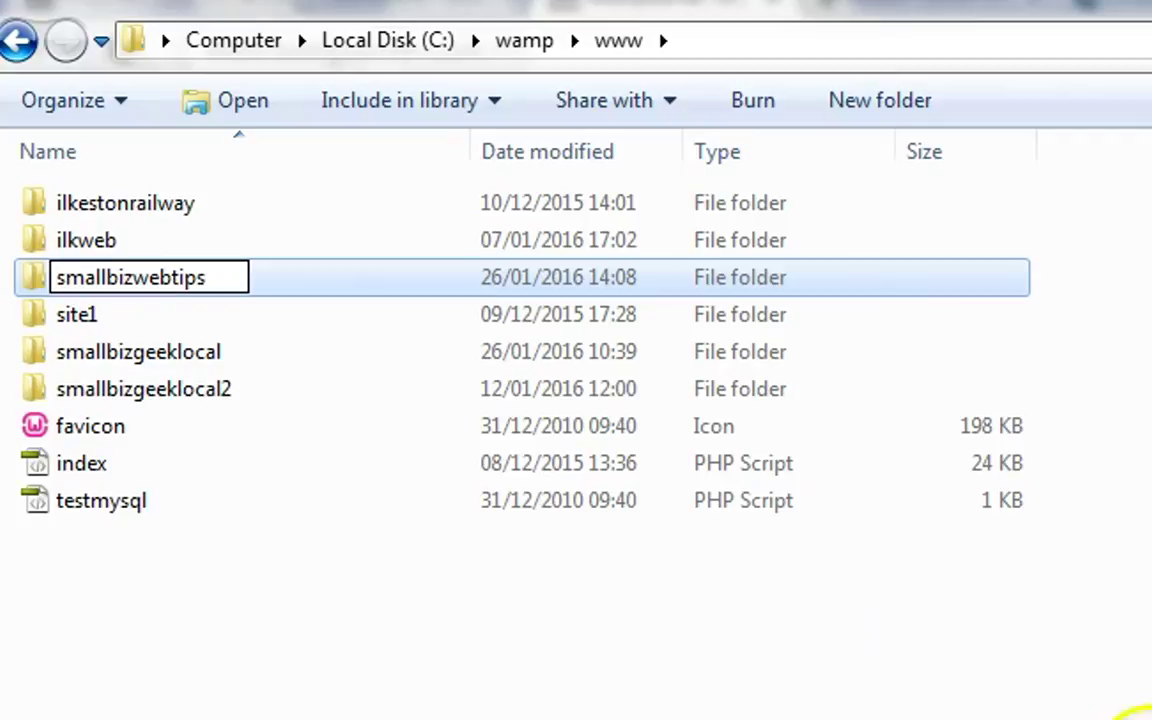
click(1140, 712)
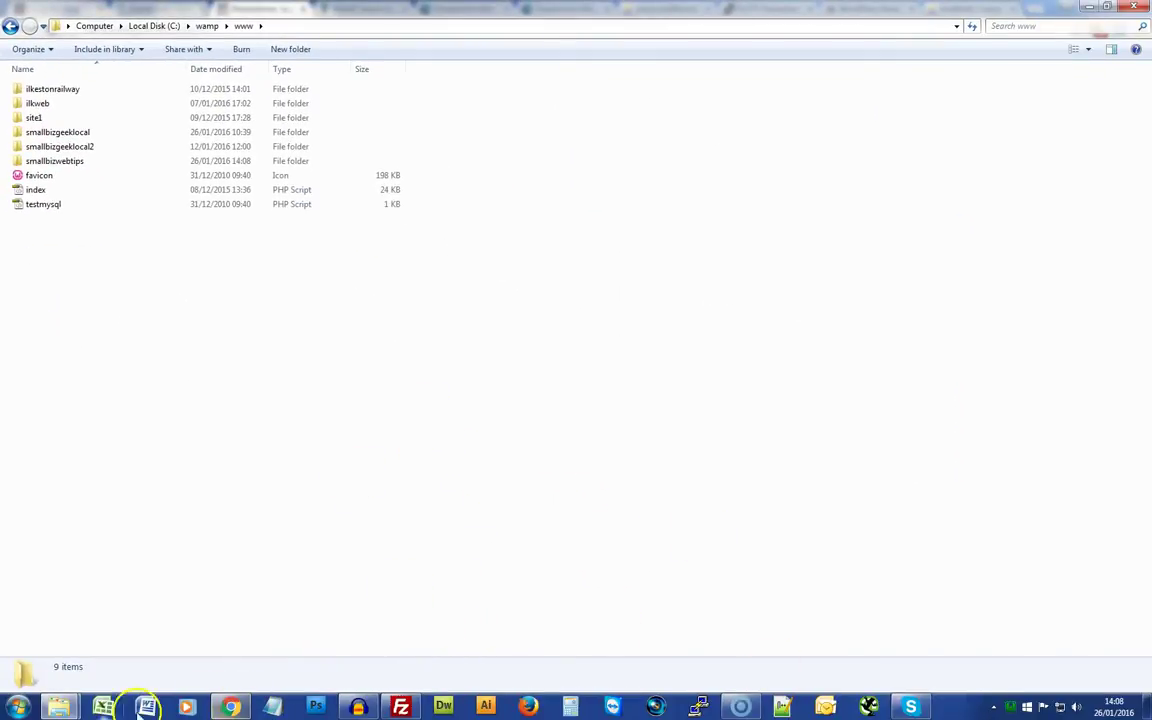
Start WampServer64 and check its status icon in the notification area.
click(17, 708)
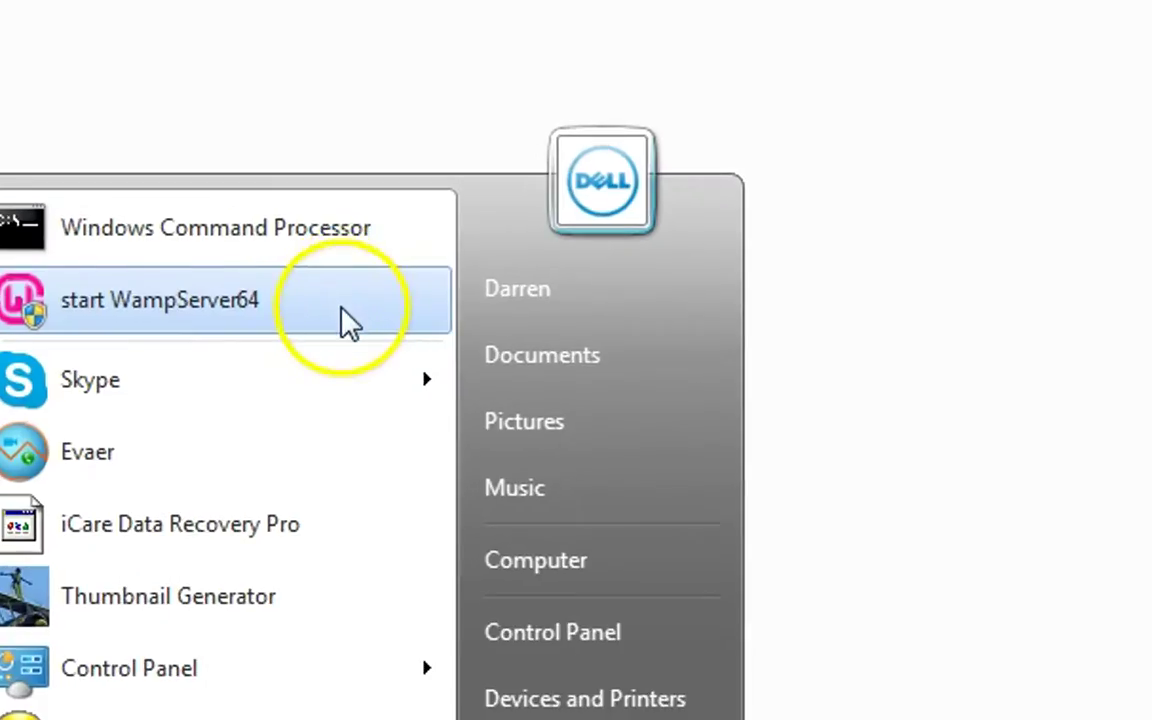
click(349, 320)
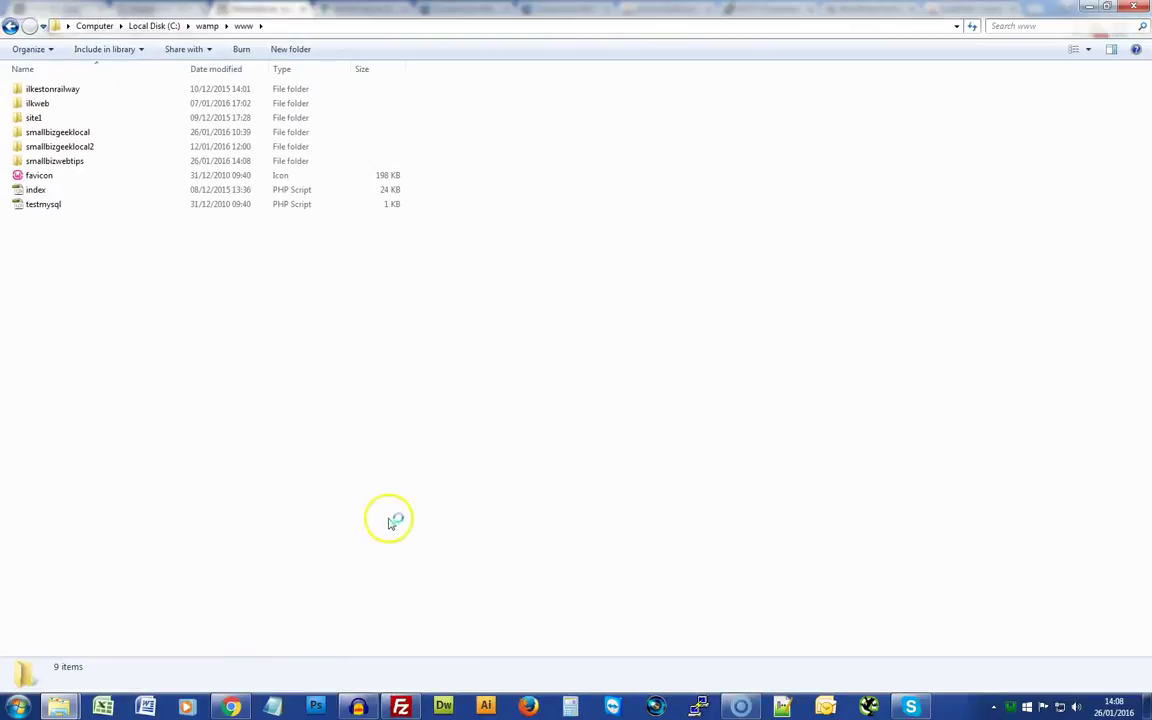
click(995, 708)
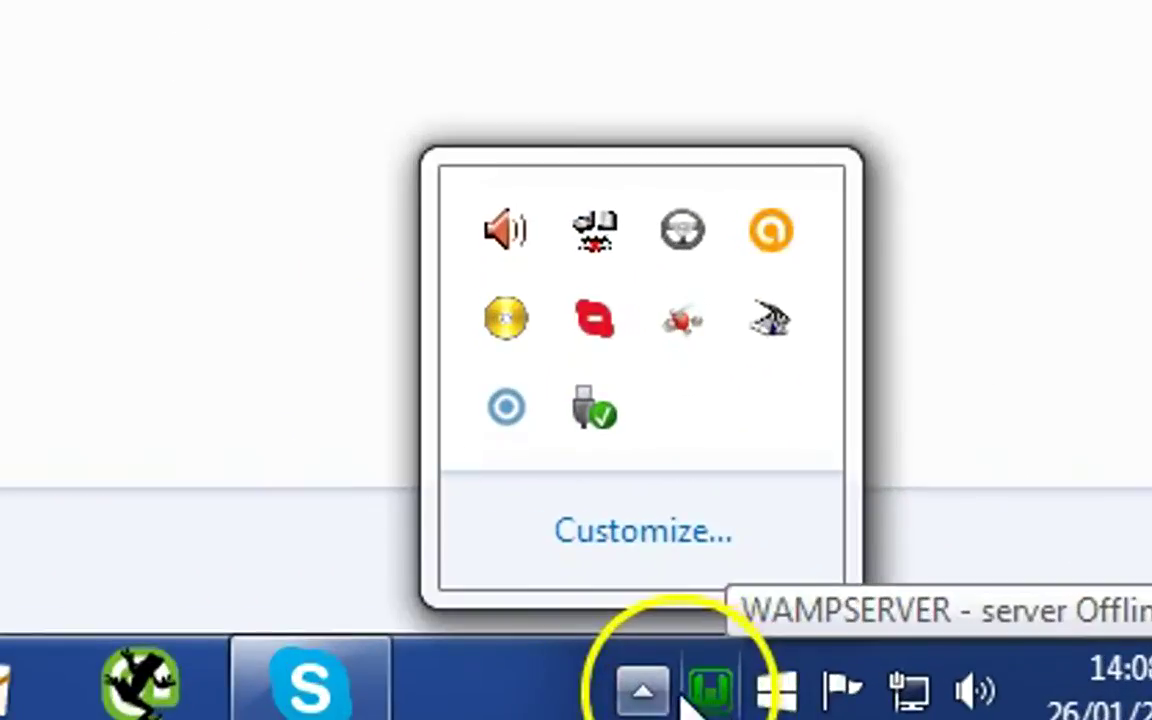
click(998, 708)
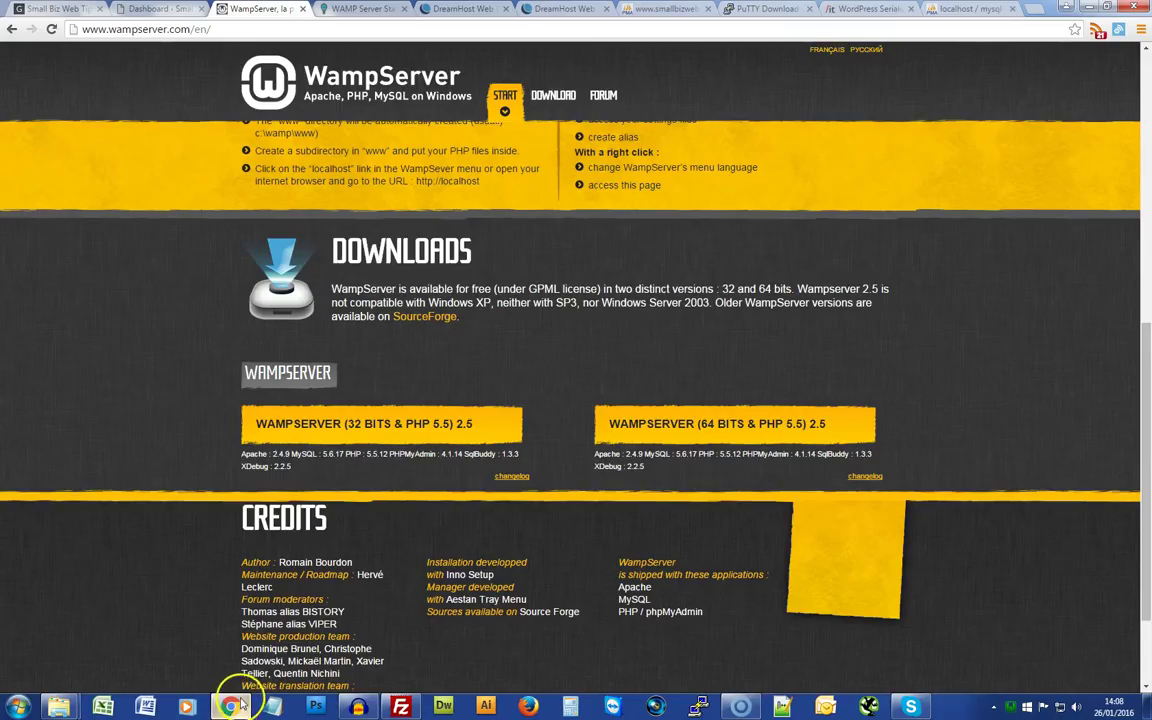
Switch to Chrome, skim the WAMP Server Stack article on smallbizgeek.co.uk, and return to the WampServer download page.
click(357, 11)
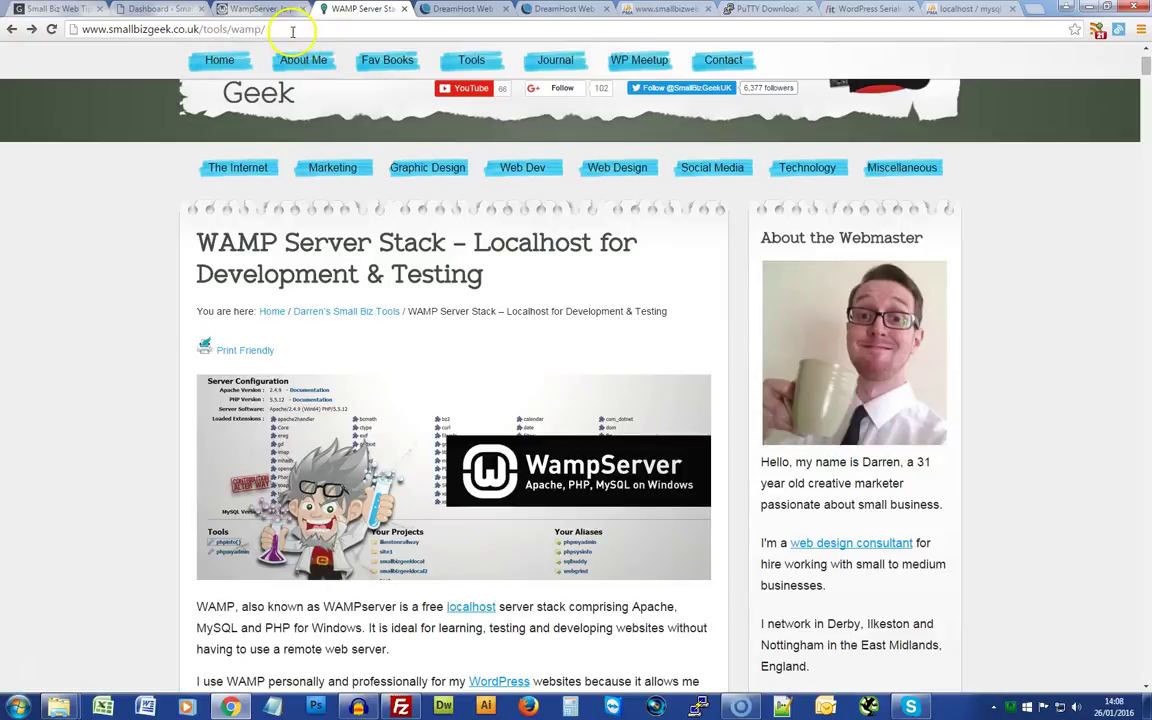
drag(1145, 72, 1136, 70)
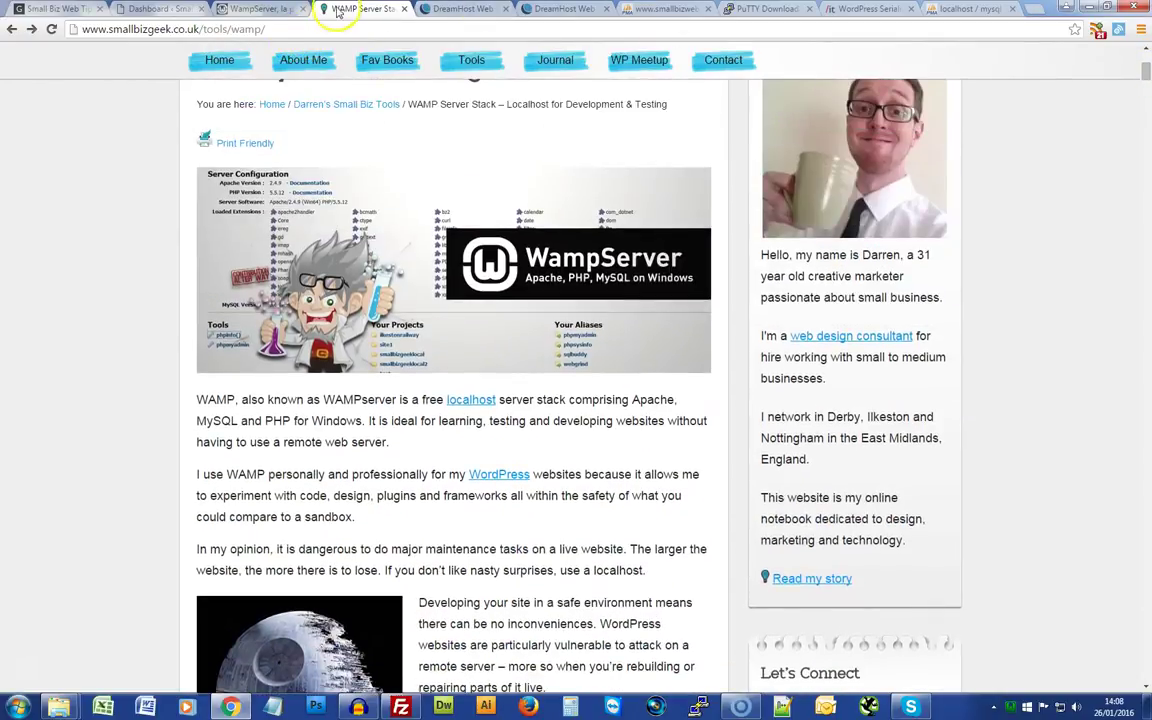
click(285, 9)
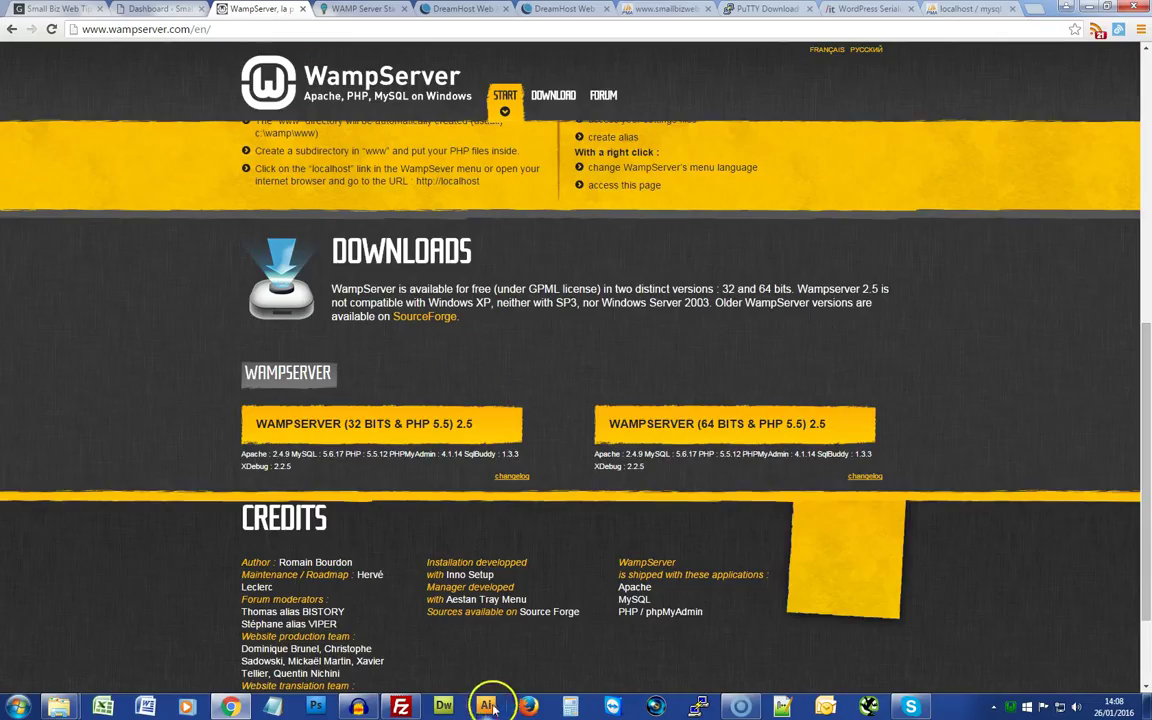
Switch to FileZilla and review the WordPress files in the remote /smallbizwebtips.co.uk directory, enlarging the window to show more.
click(400, 708)
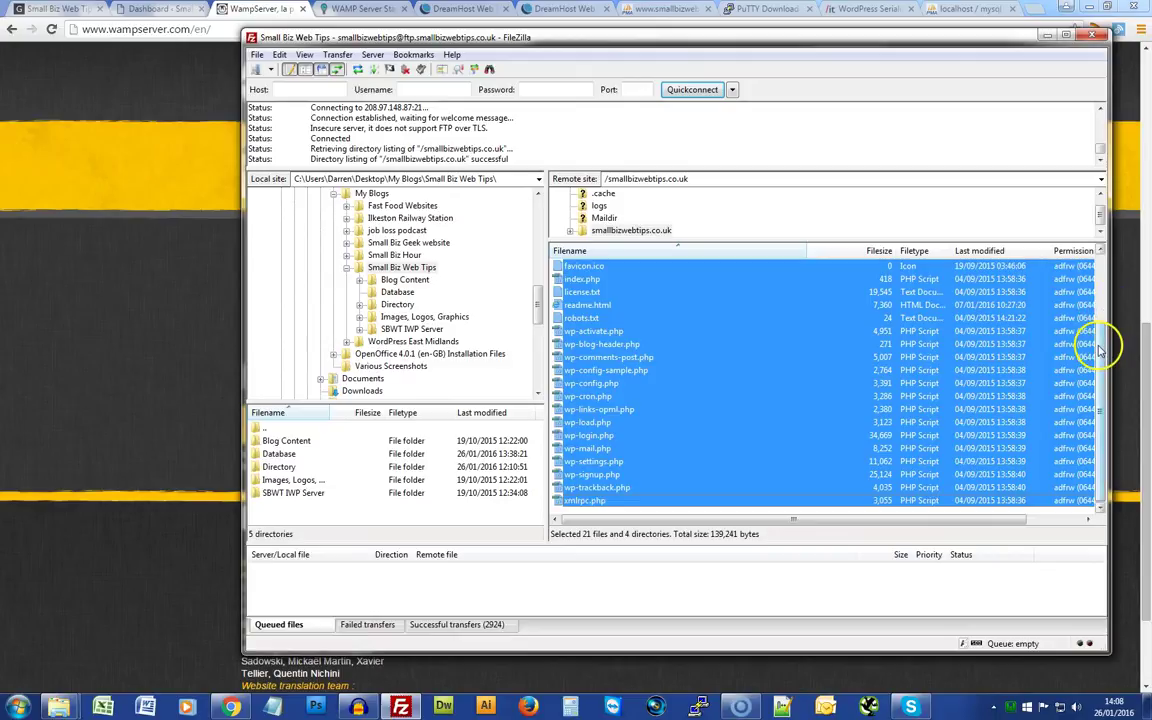
drag(1101, 334, 1103, 268)
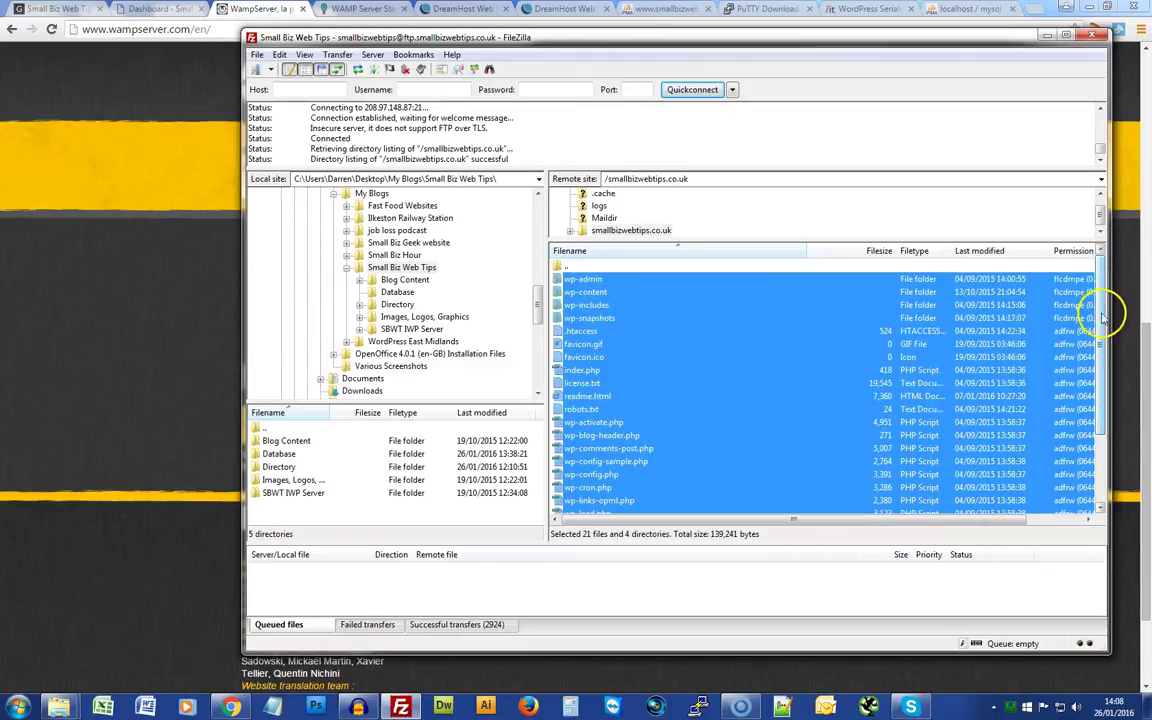
drag(948, 655, 962, 688)
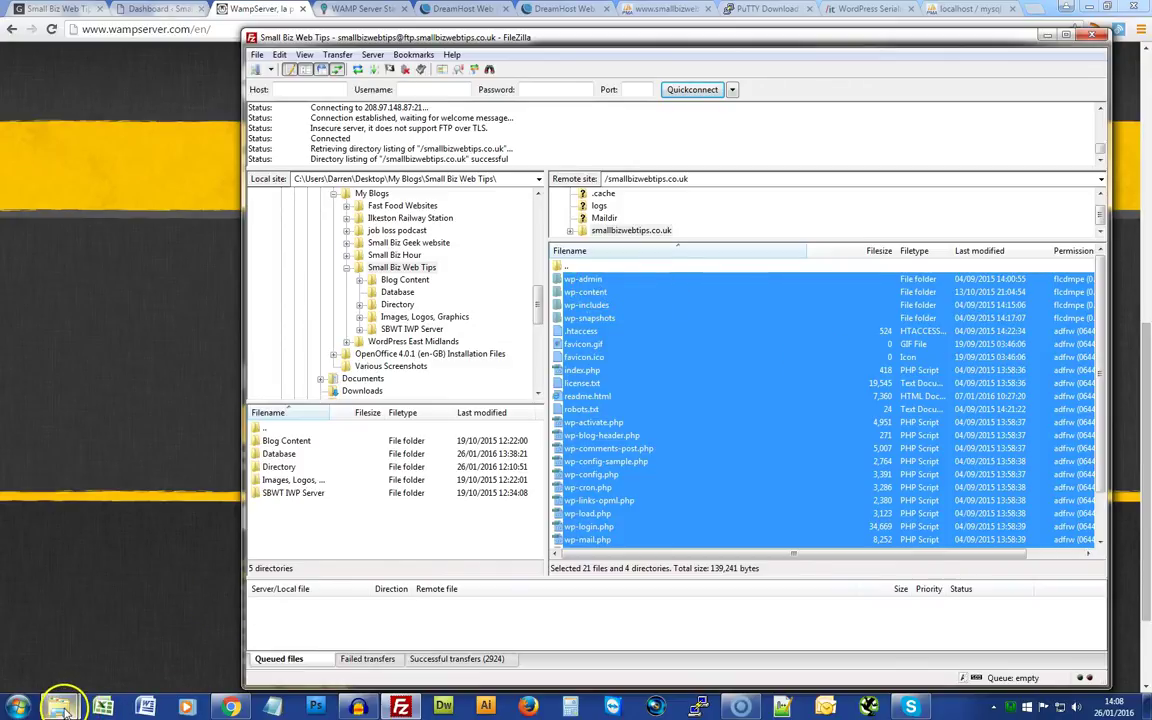
Switch to Windows Explorer and open the Directory folder inside My Blogs > Small Biz Web Tips.
mouse_move(63, 706)
click(222, 627)
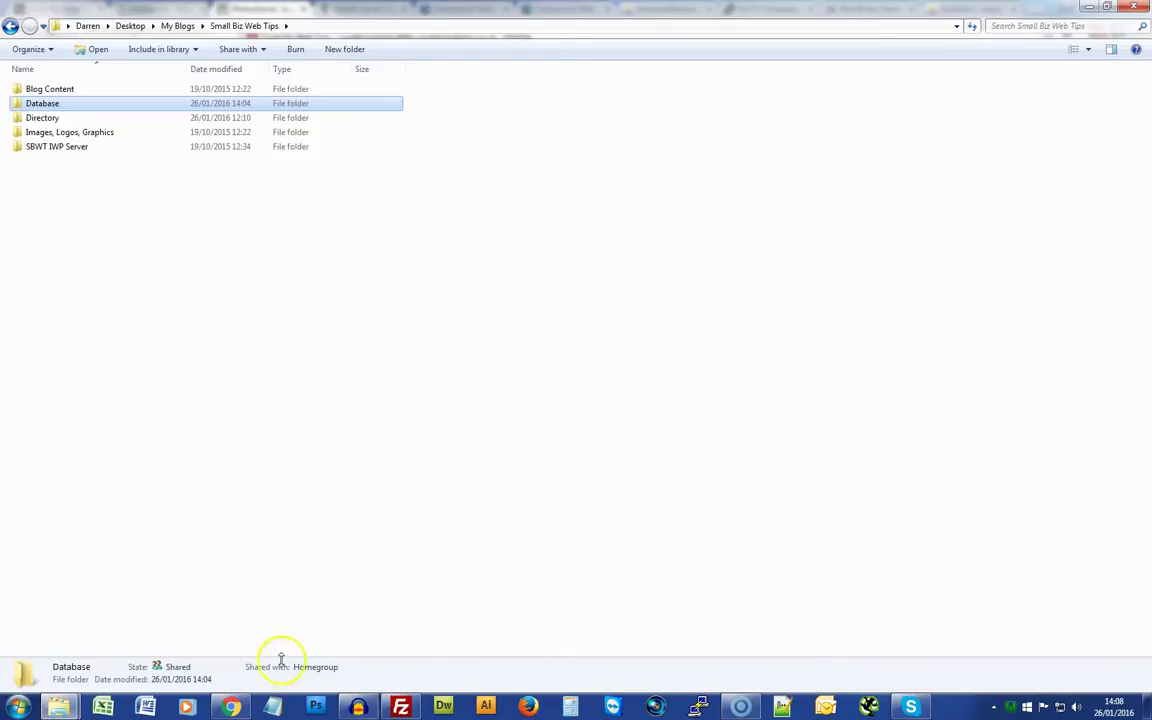
key(BackSpace)
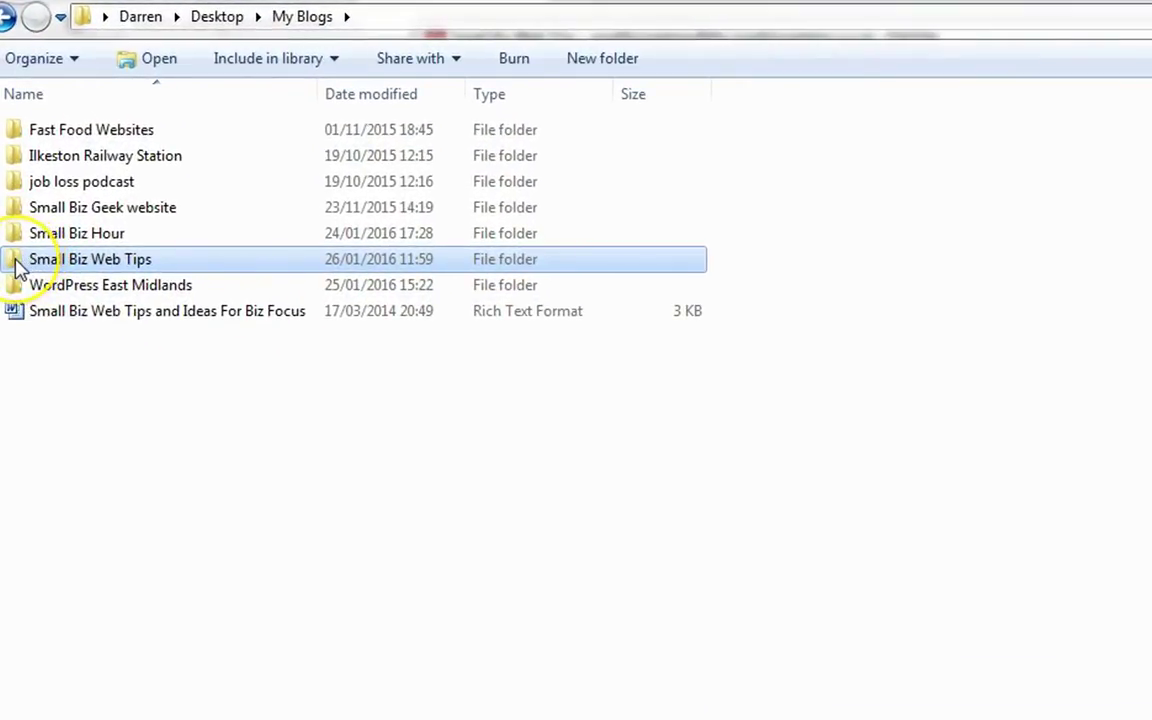
double_click(16, 264)
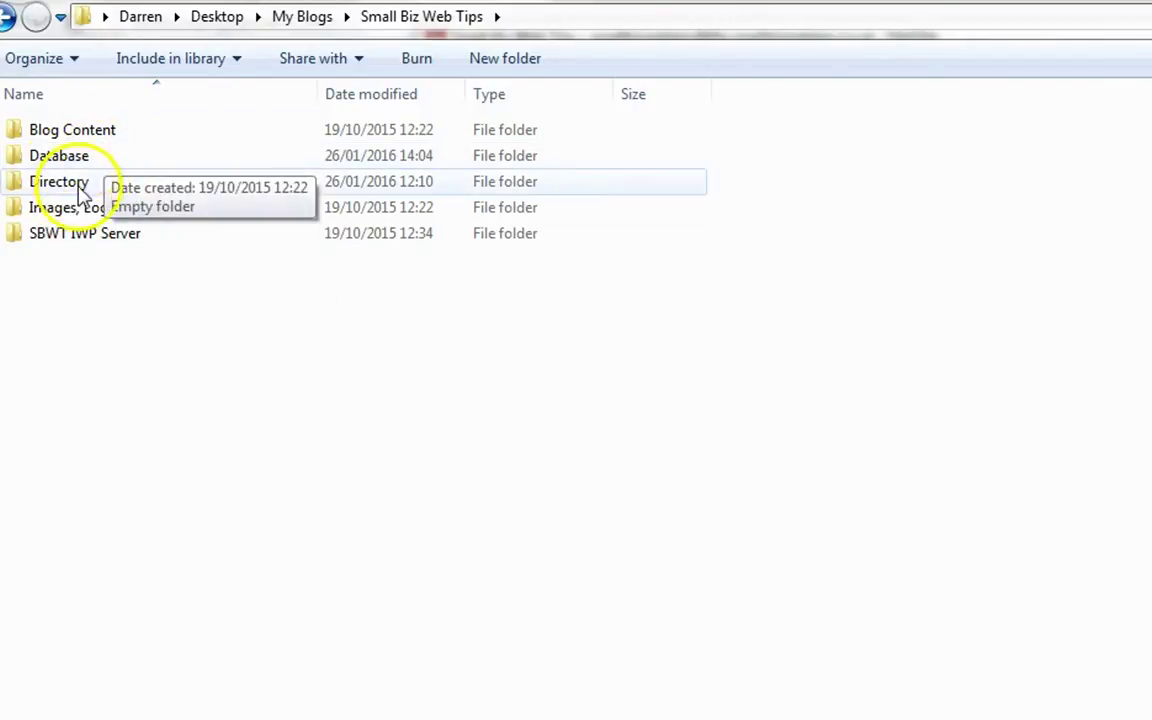
double_click(10, 209)
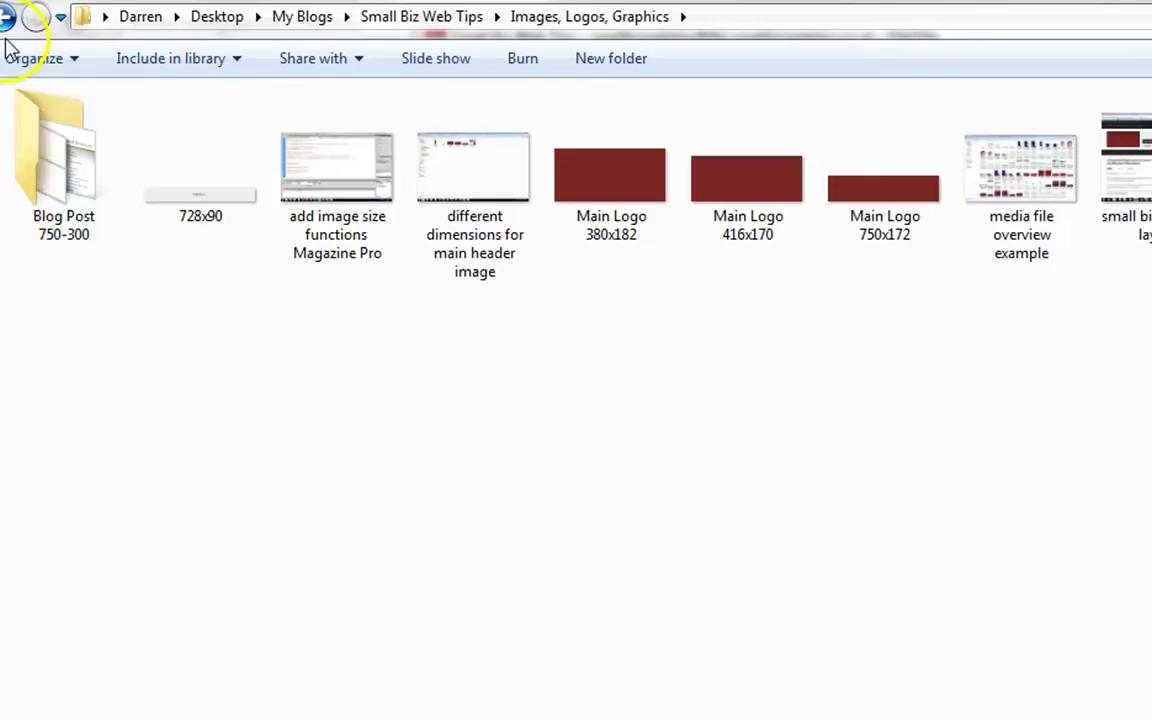
click(8, 19)
double_click(15, 183)
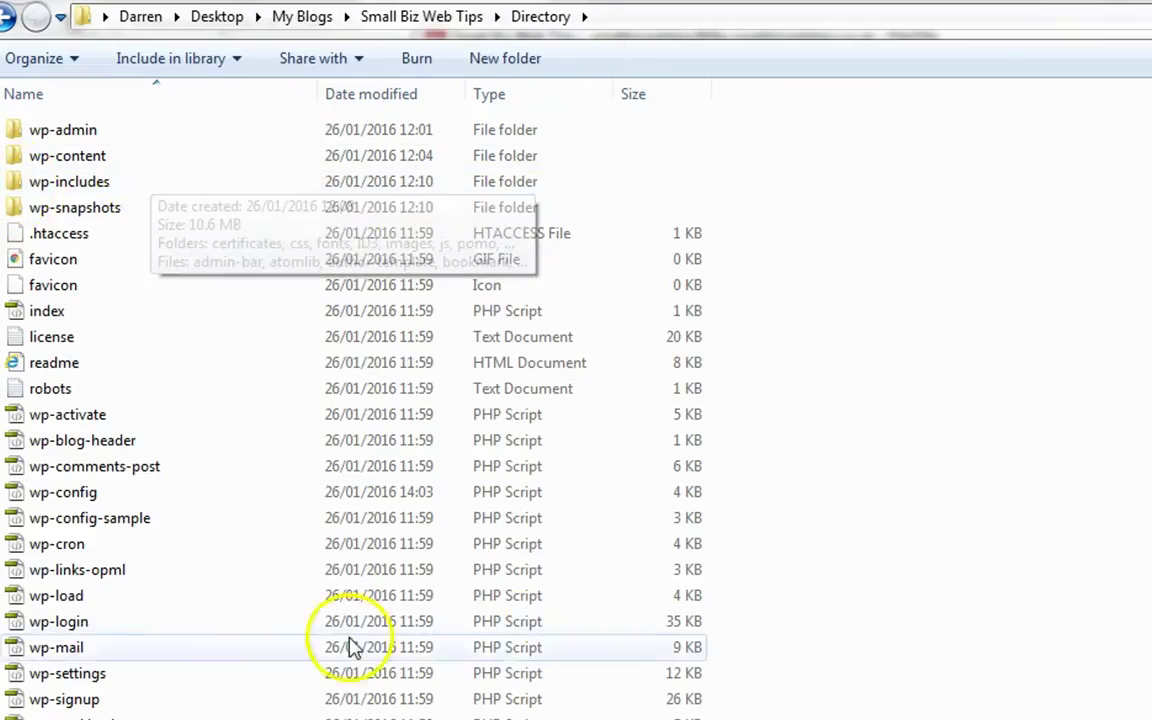
Open wp-config in Notepad++ and review the DB_USER, DB_PASSWORD, DB_HOST and DB_NAME settings.
right_click(69, 490)
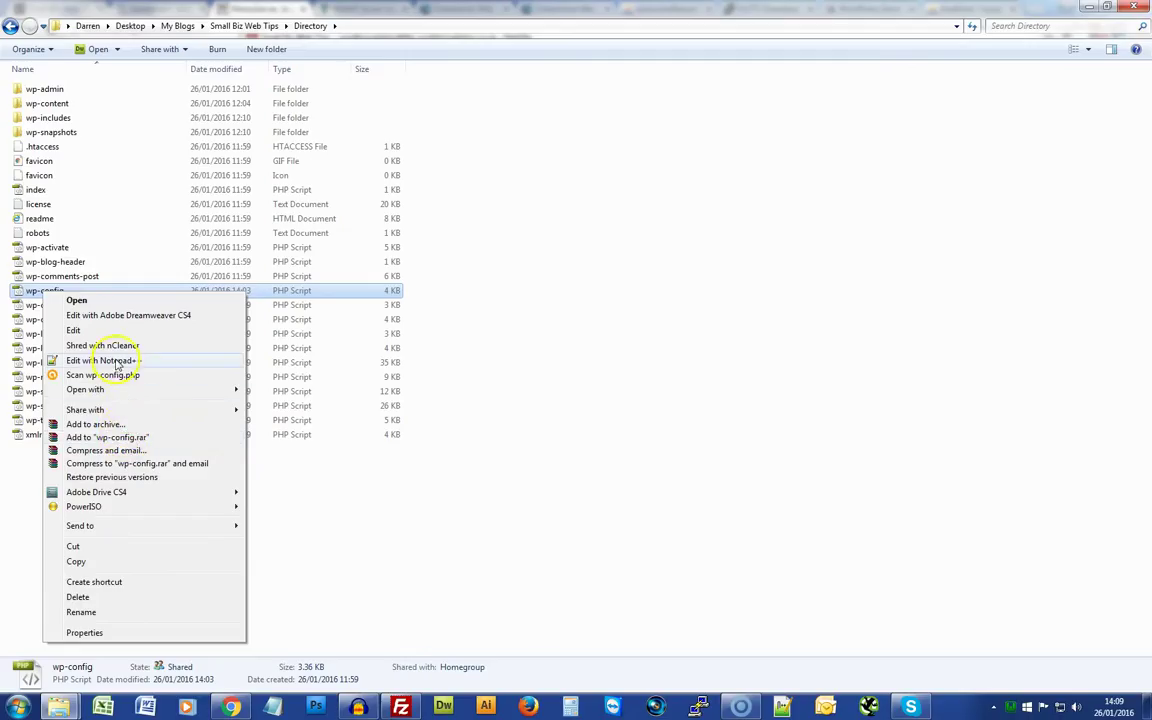
click(117, 363)
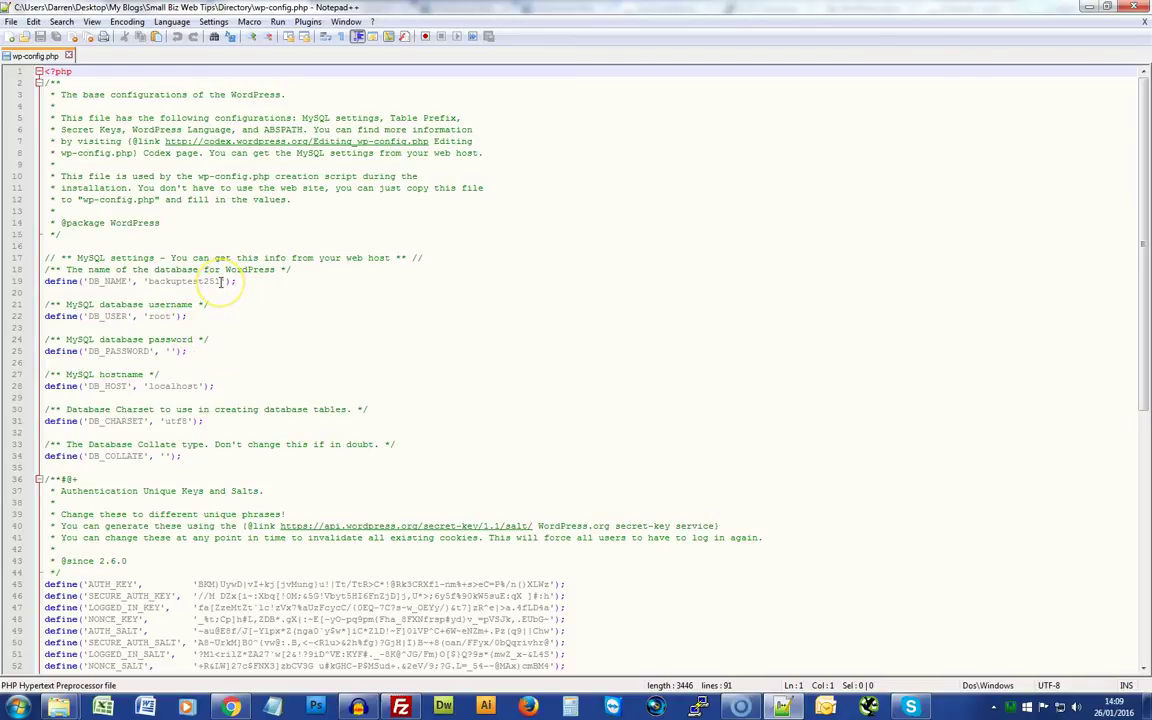
double_click(156, 316)
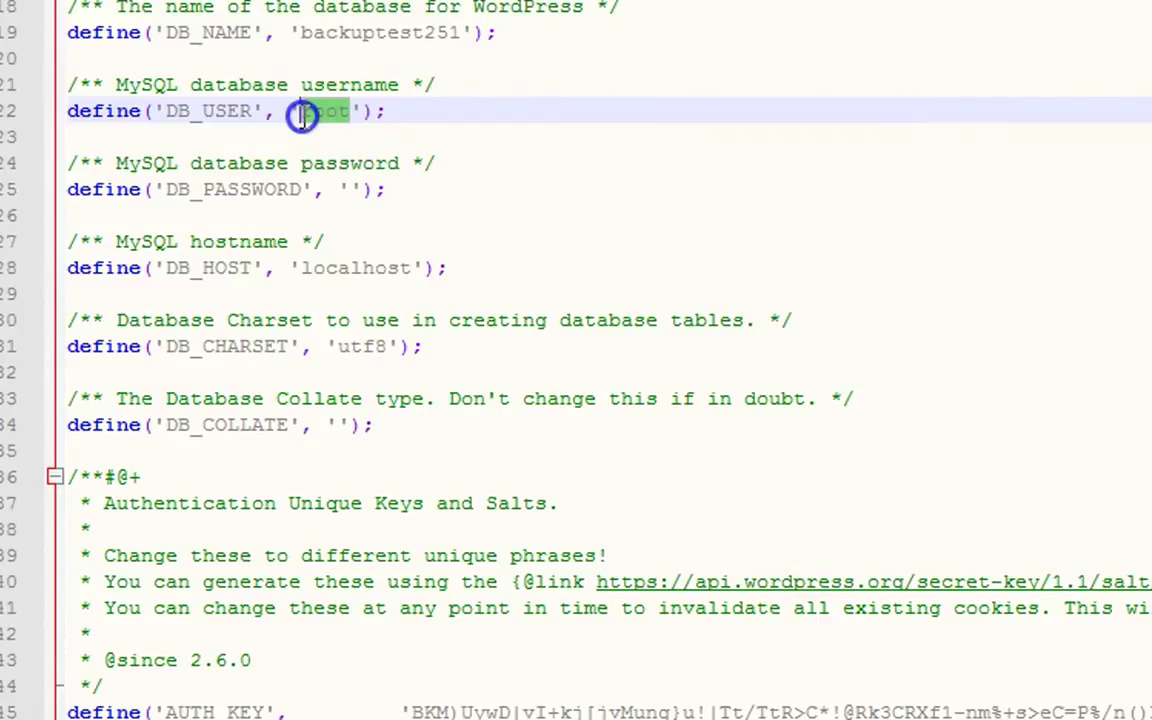
click(346, 190)
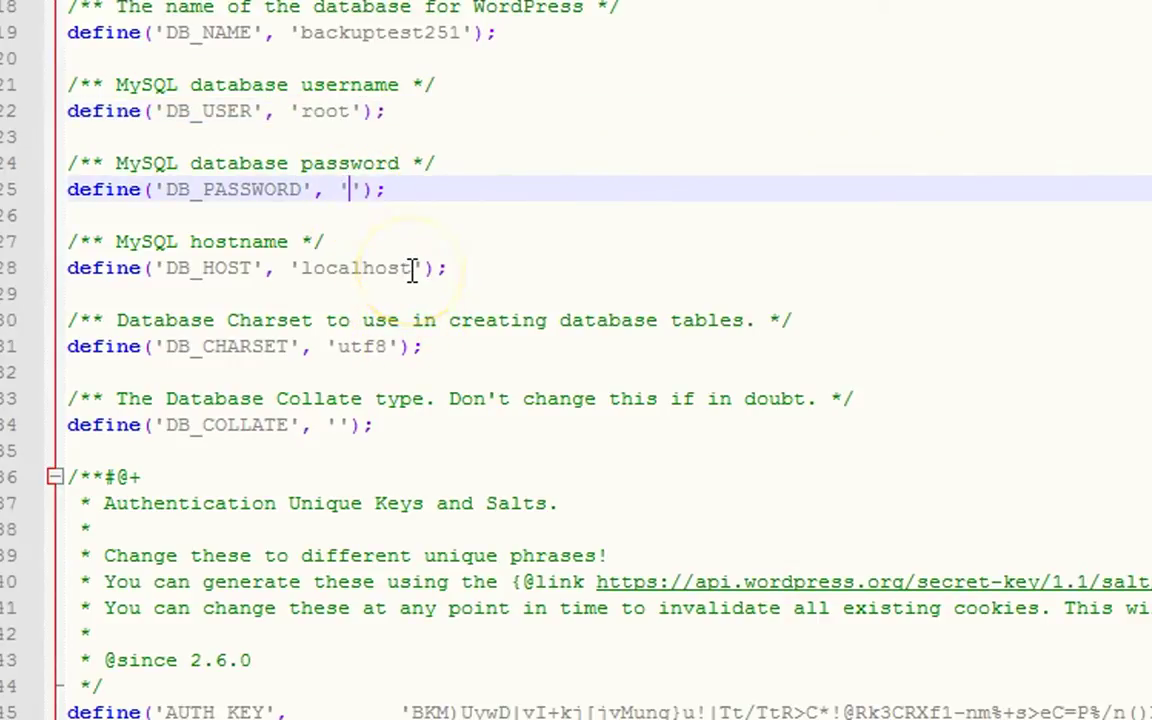
drag(411, 268, 301, 268)
key(shift+Right)
key(shift+Right)
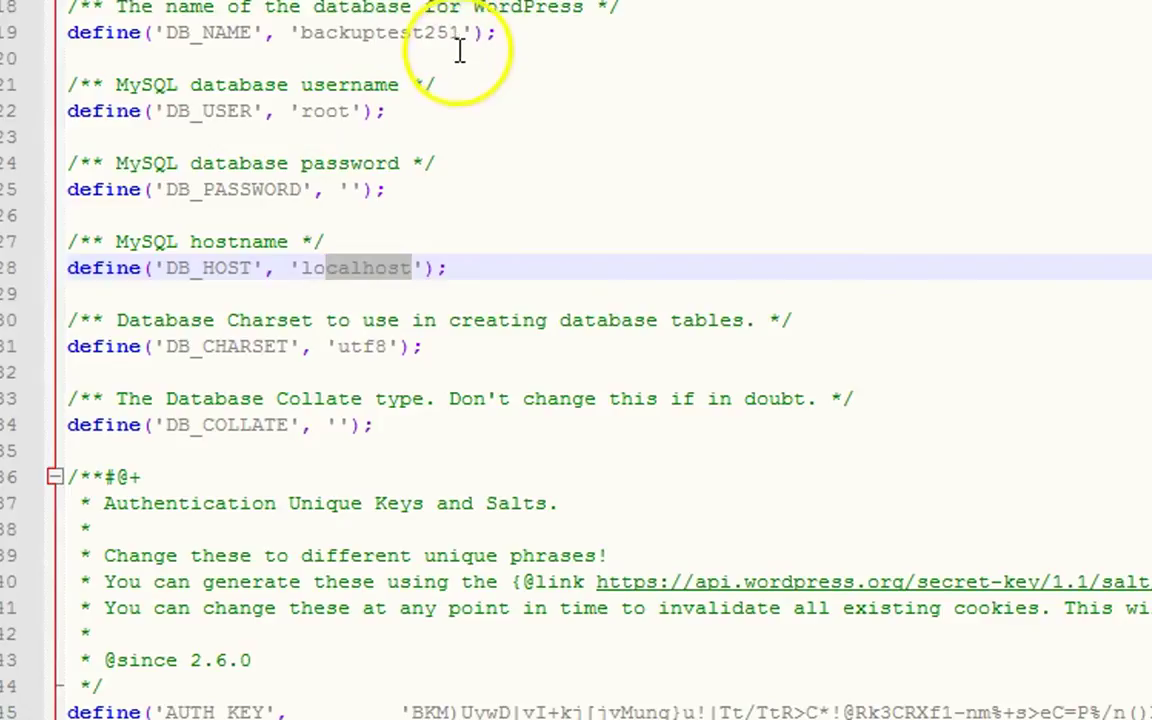
drag(460, 36, 305, 37)
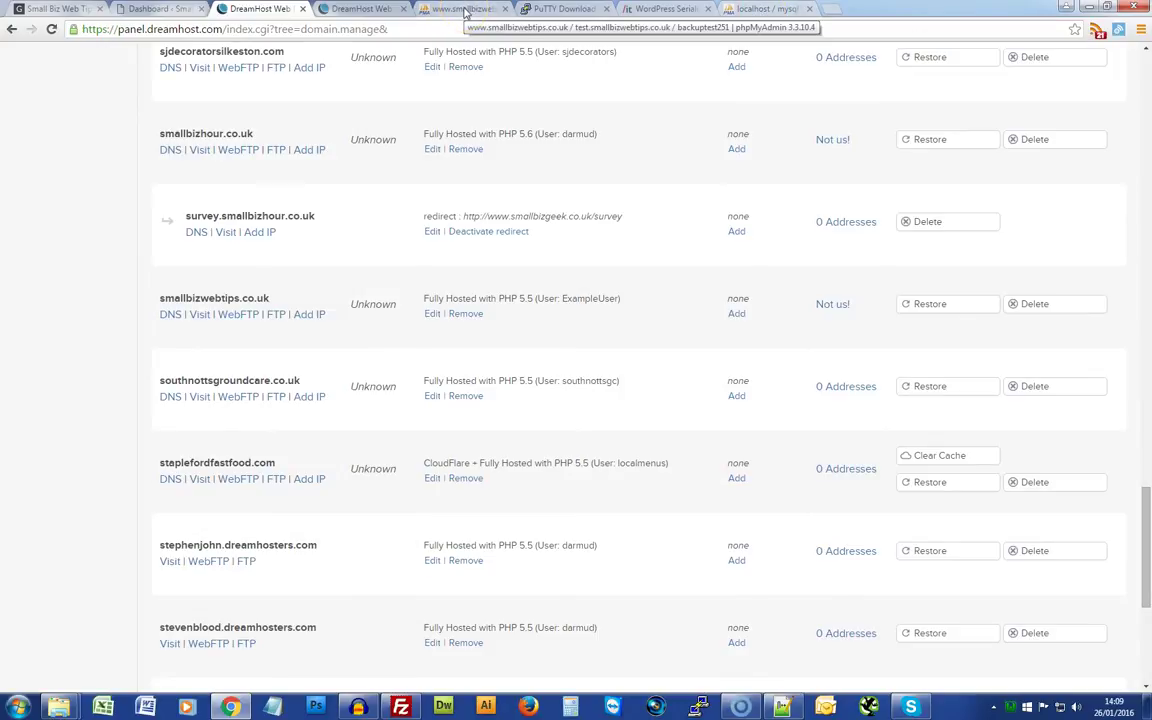
Switch to Chrome and open the export options of the backuptest251 database in the live site's phpMyAdmin.
click(462, 12)
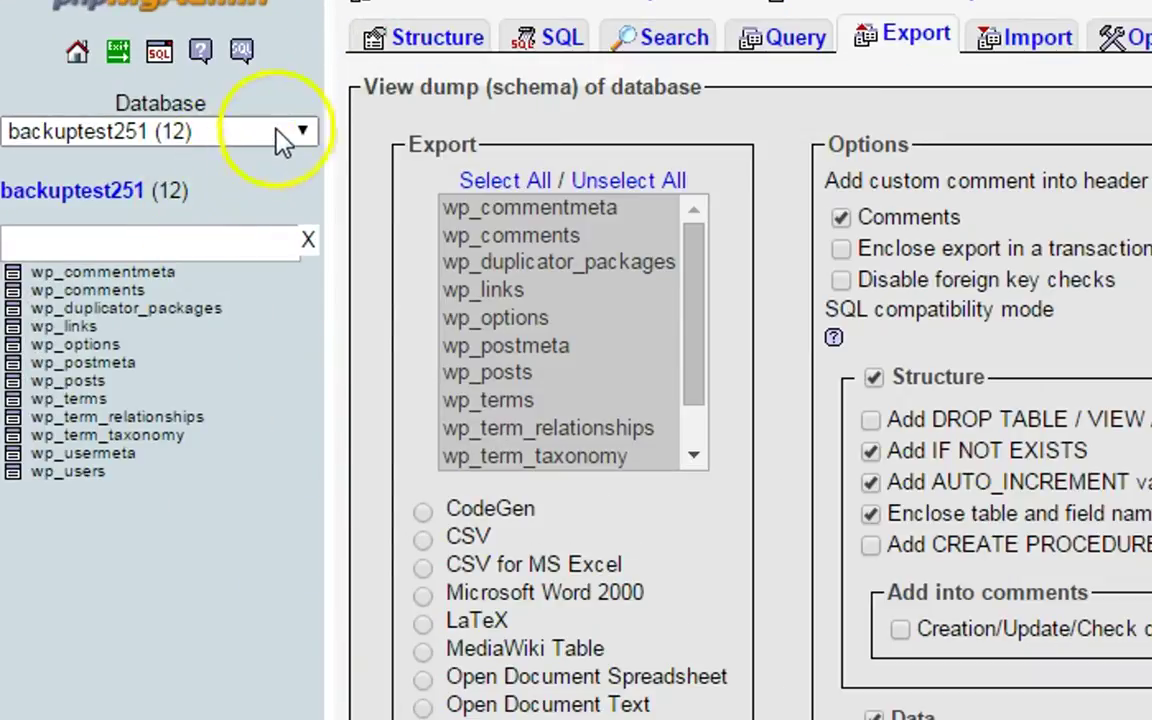
click(272, 132)
click(92, 160)
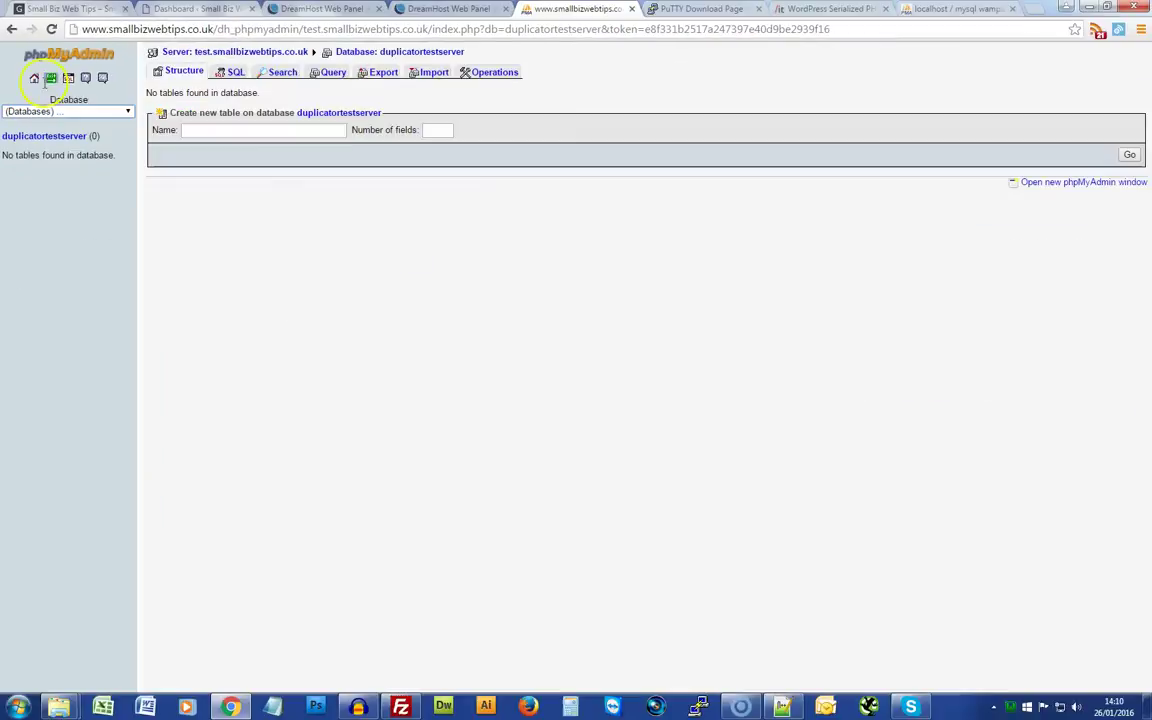
click(77, 52)
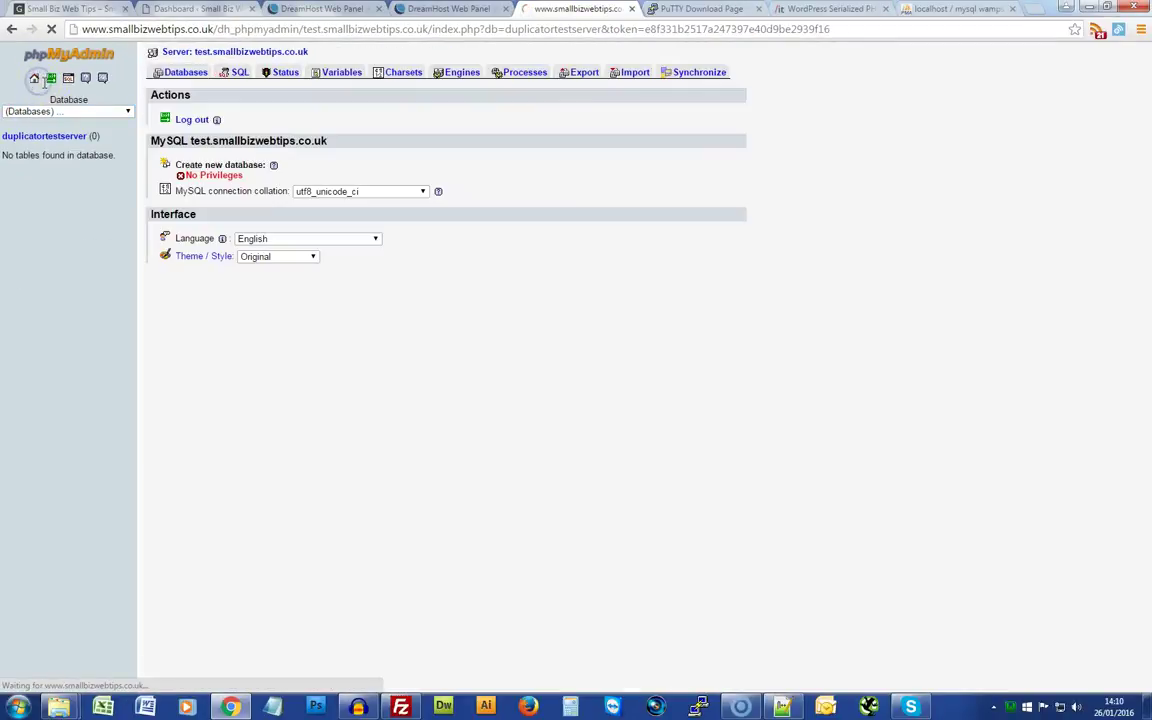
click(45, 102)
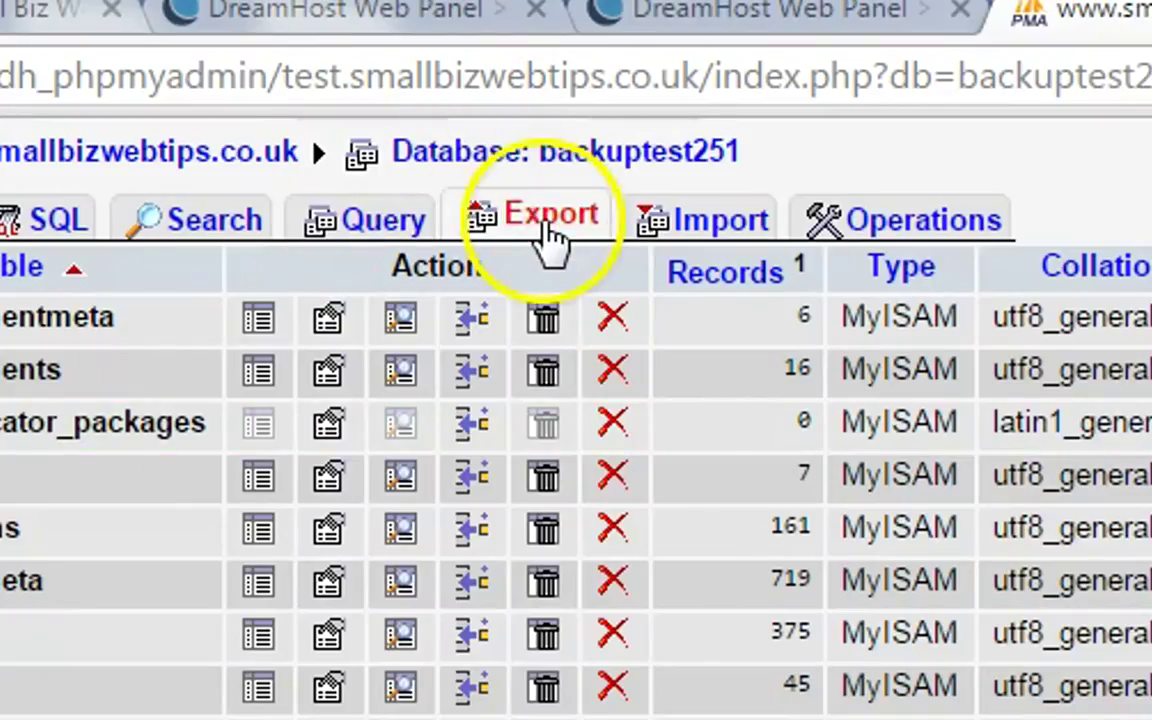
click(545, 226)
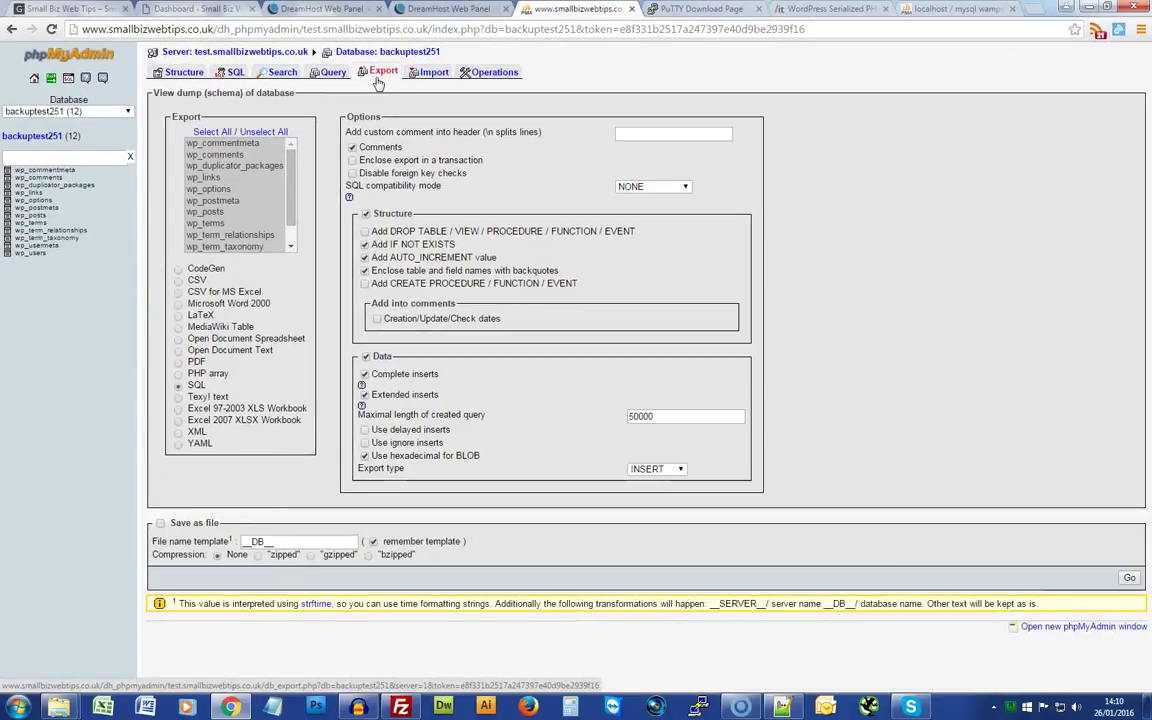
Export all tables of the backuptest251 database in SQL format, saved as a file.
click(262, 131)
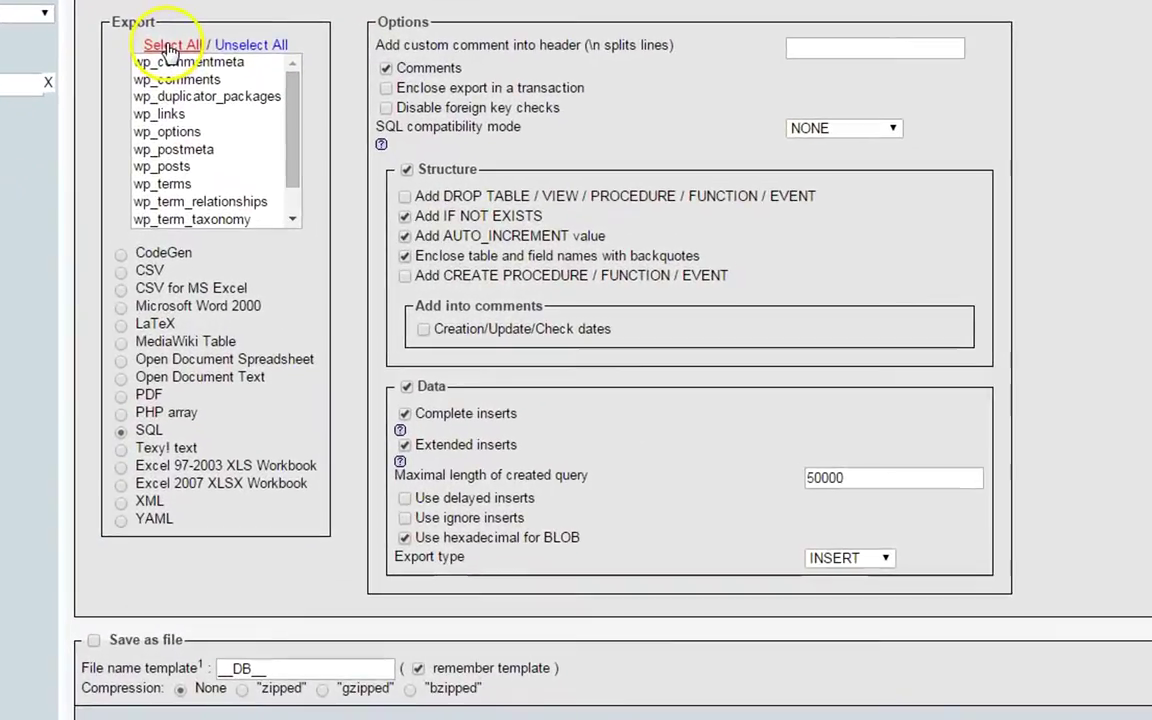
click(186, 87)
drag(290, 135, 290, 85)
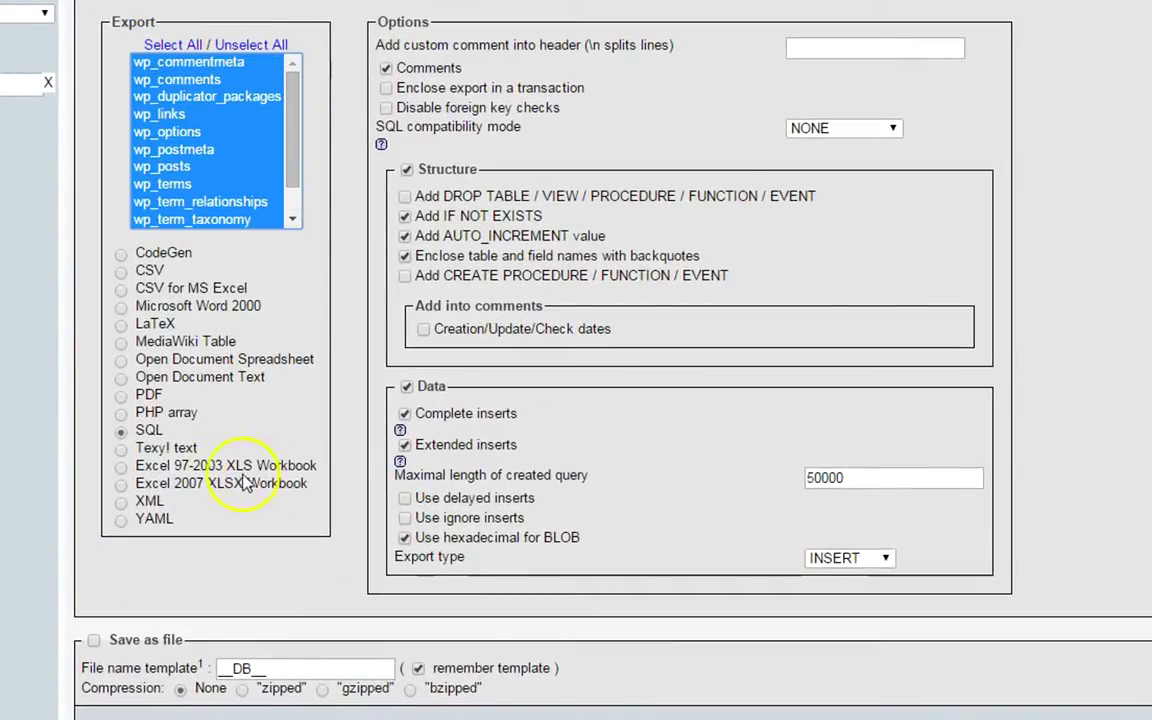
click(147, 430)
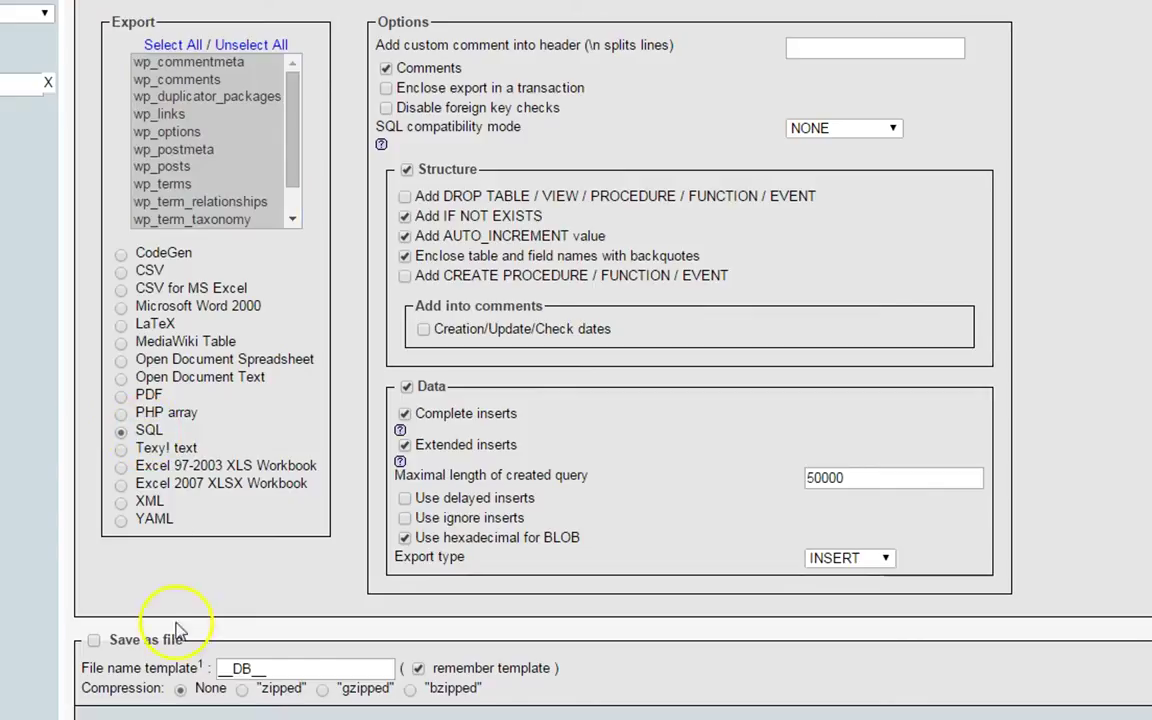
click(94, 642)
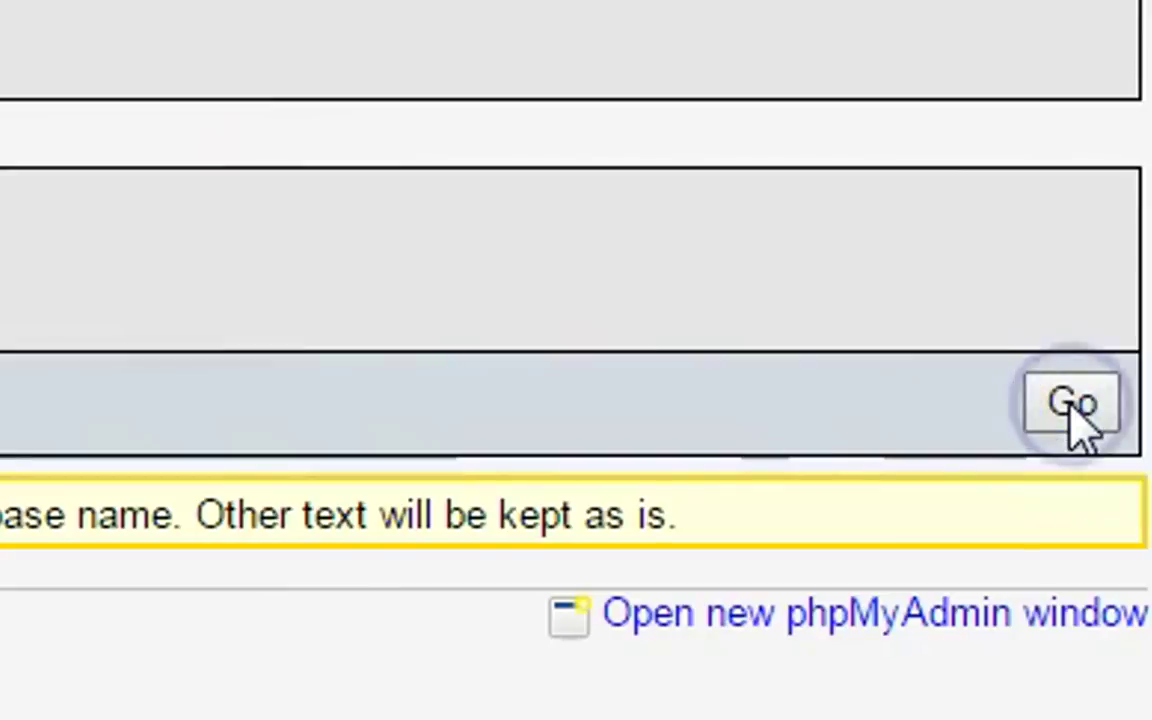
click(1129, 579)
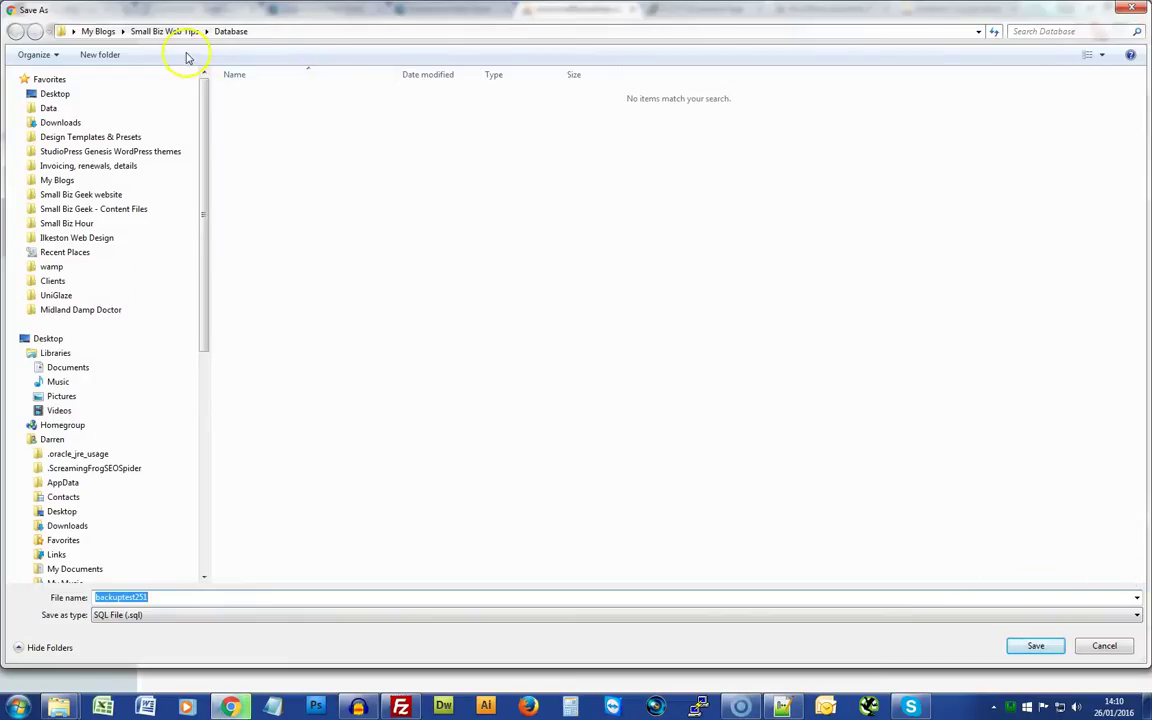
Save the export as backuptest251-phpMyAdmin in the Database folder inside My Blogs > Small Biz Web Tips.
click(158, 33)
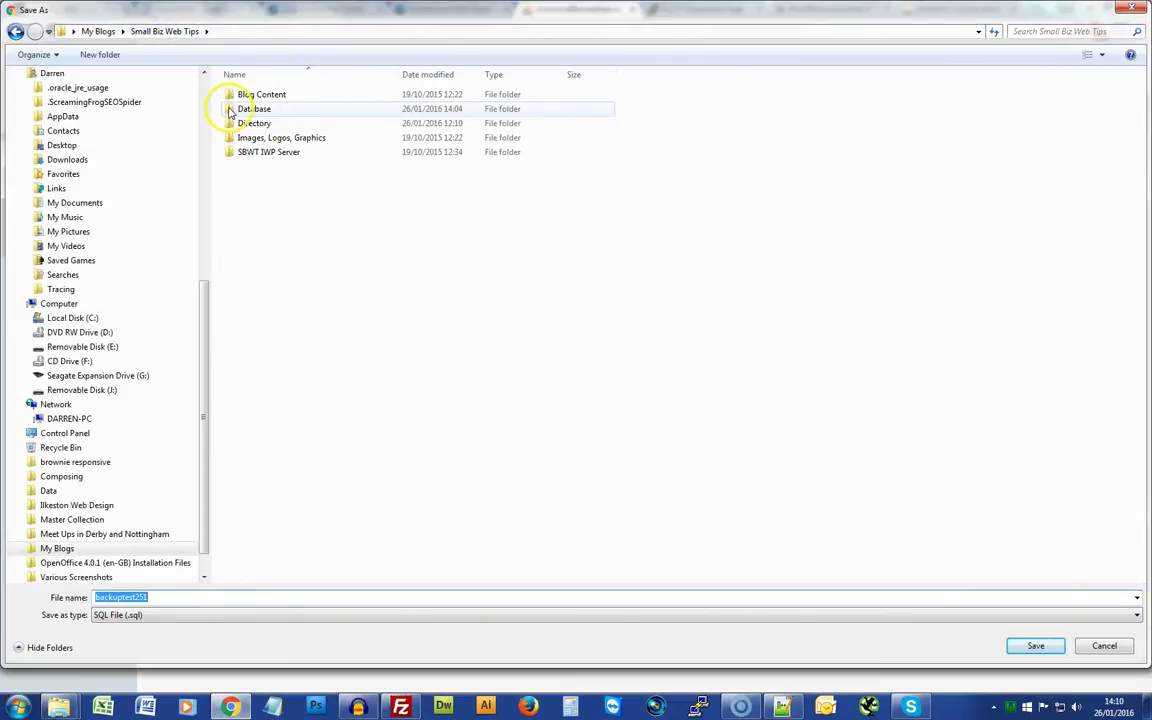
double_click(229, 112)
click(186, 599)
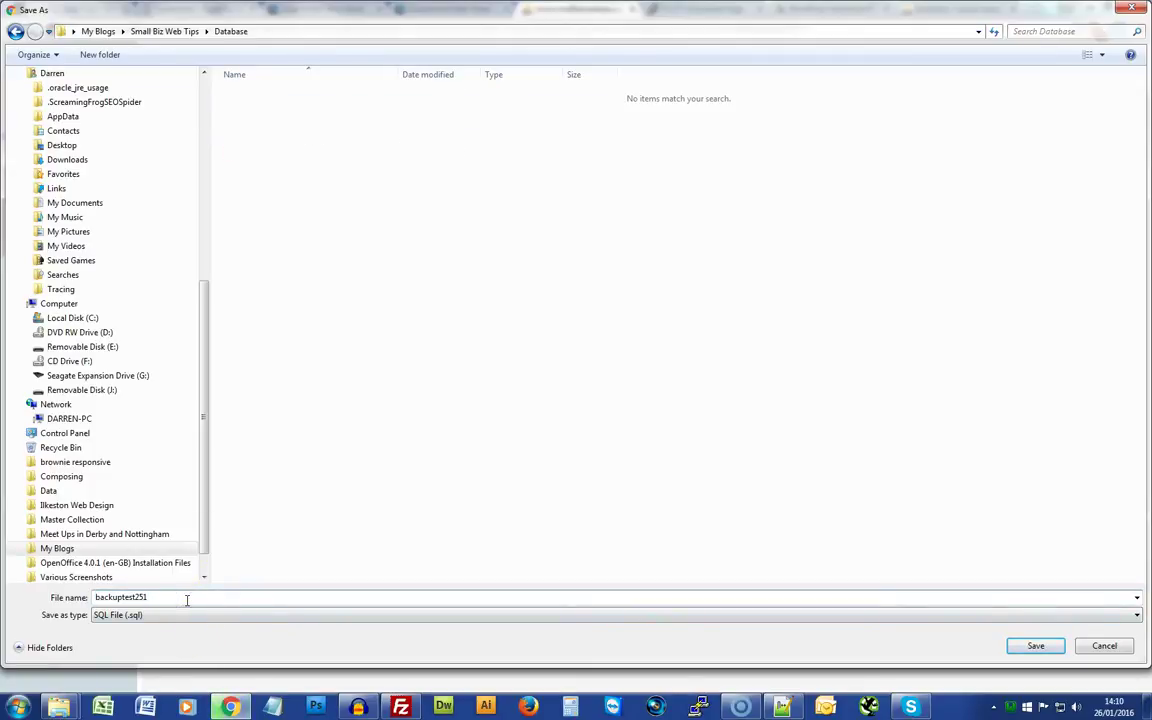
text(-php)
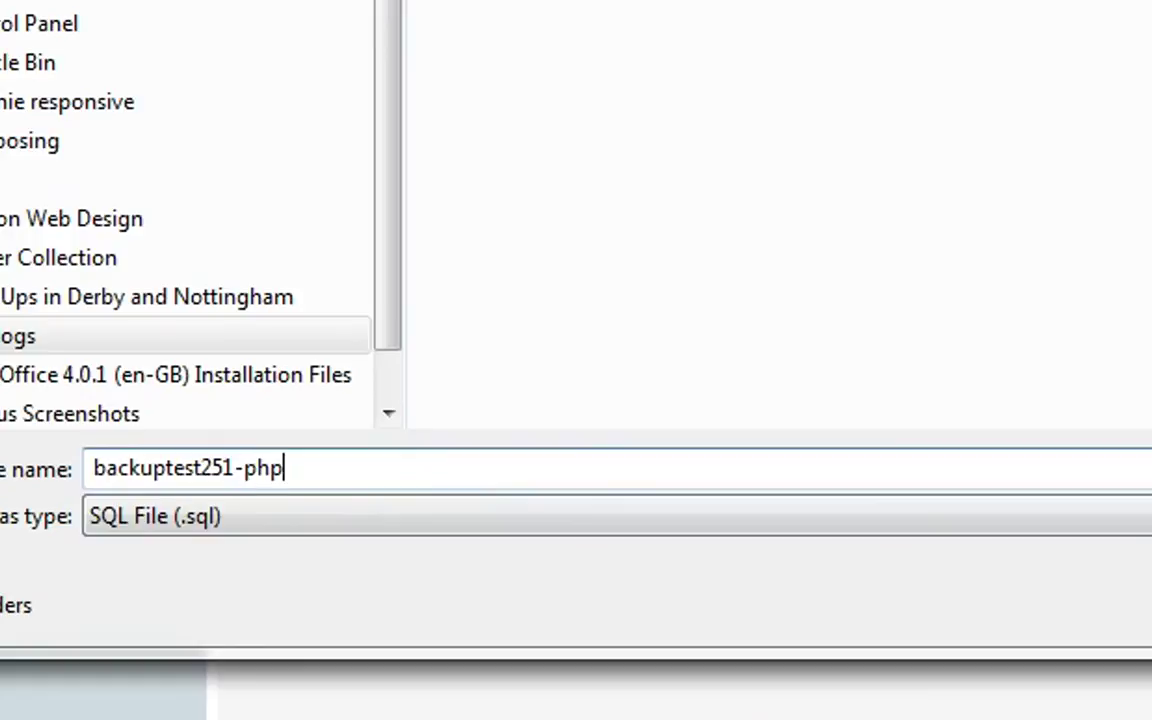
text(MyAdmin)
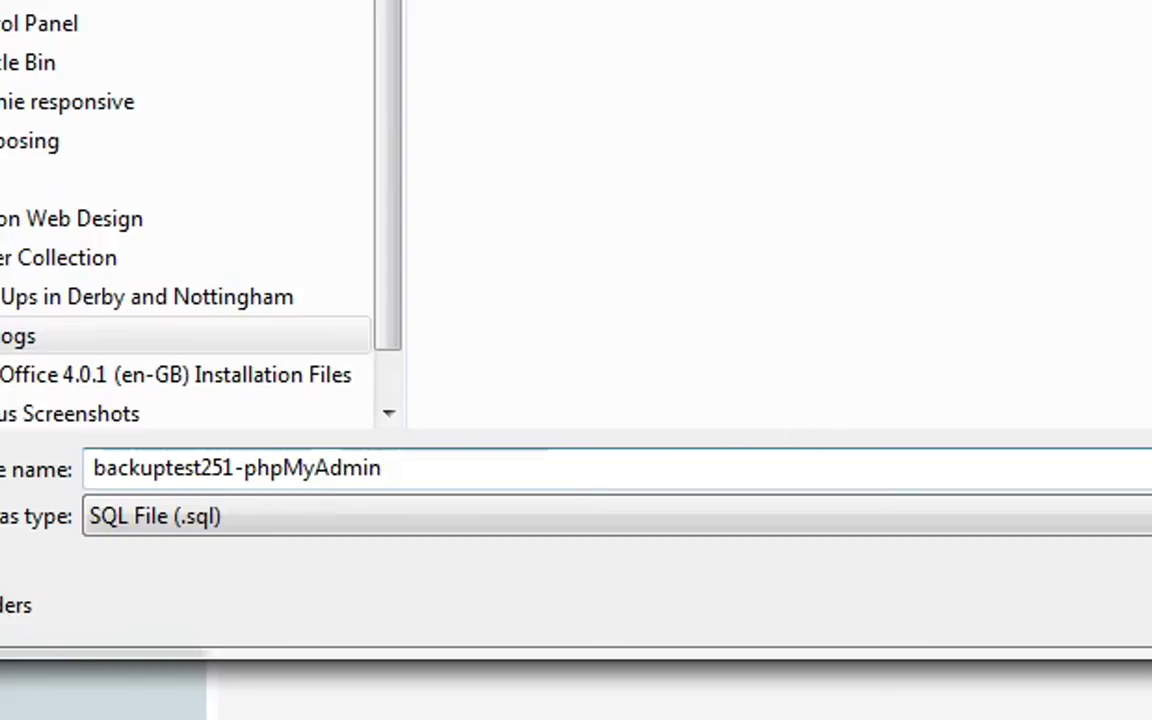
key(Return)
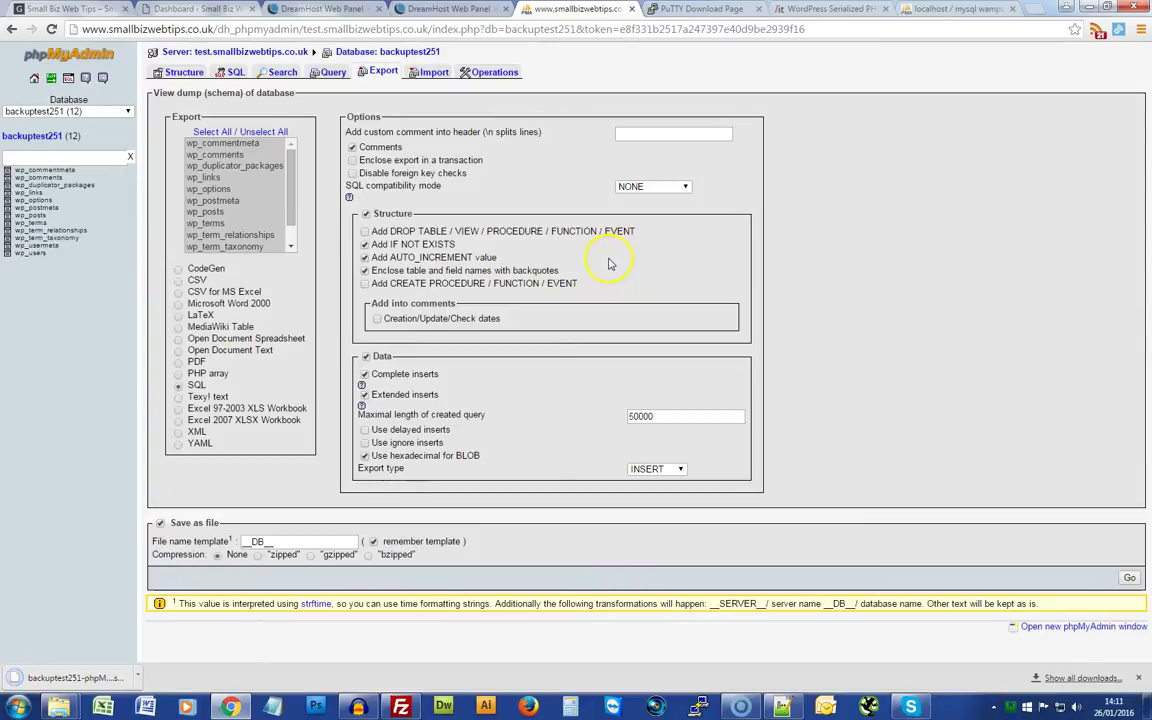
Switch to PuTTY, load the saved DreamHost session and connect to the server over SSH.
click(698, 708)
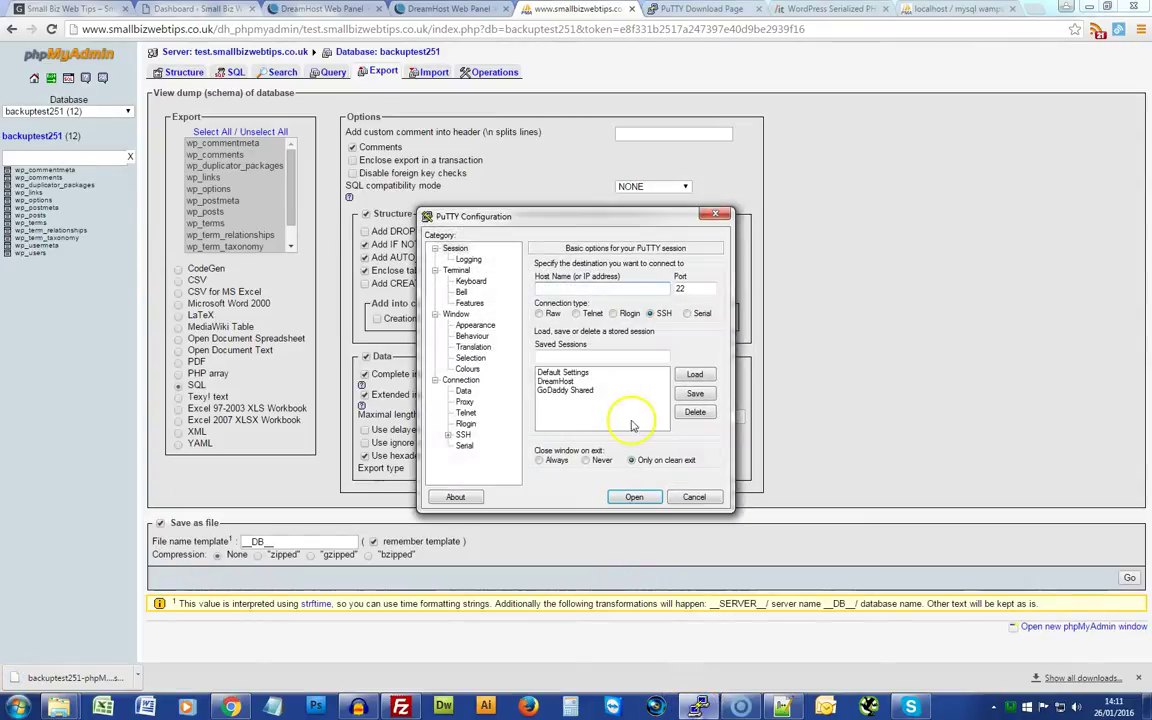
click(558, 382)
click(694, 374)
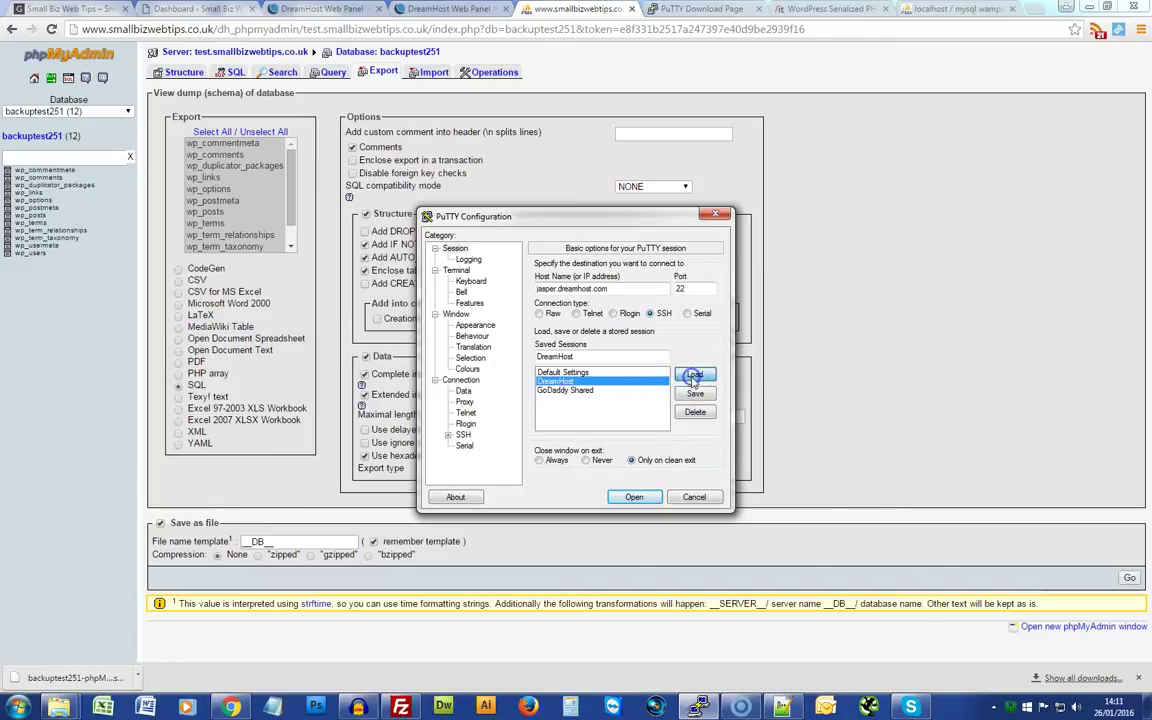
click(630, 497)
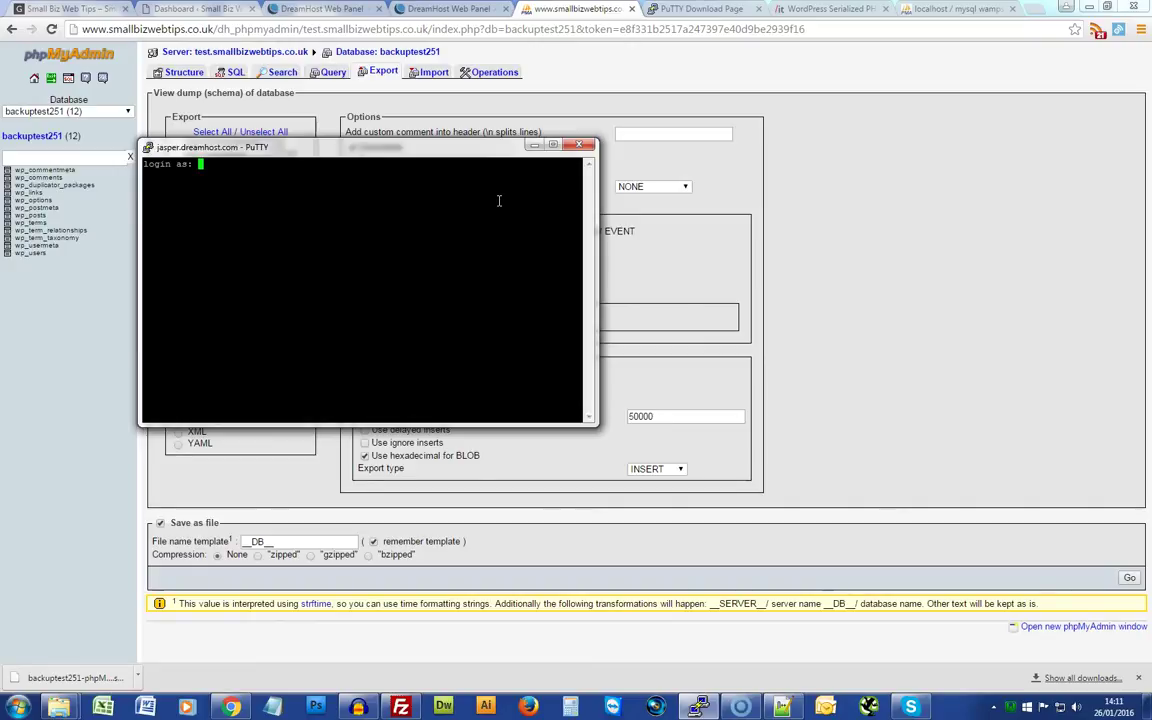
drag(449, 138, 497, 146)
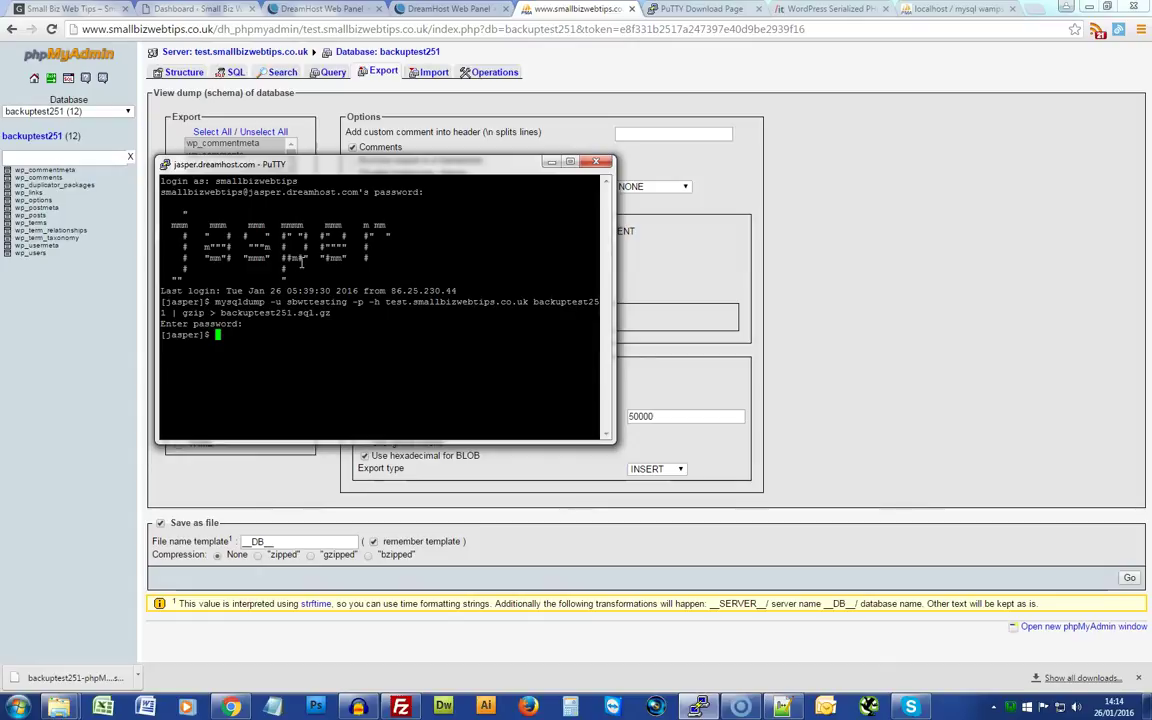
Switch to FileZilla, clear the selection of remote WordPress files and refresh the directory listings.
key(alt+Tab)
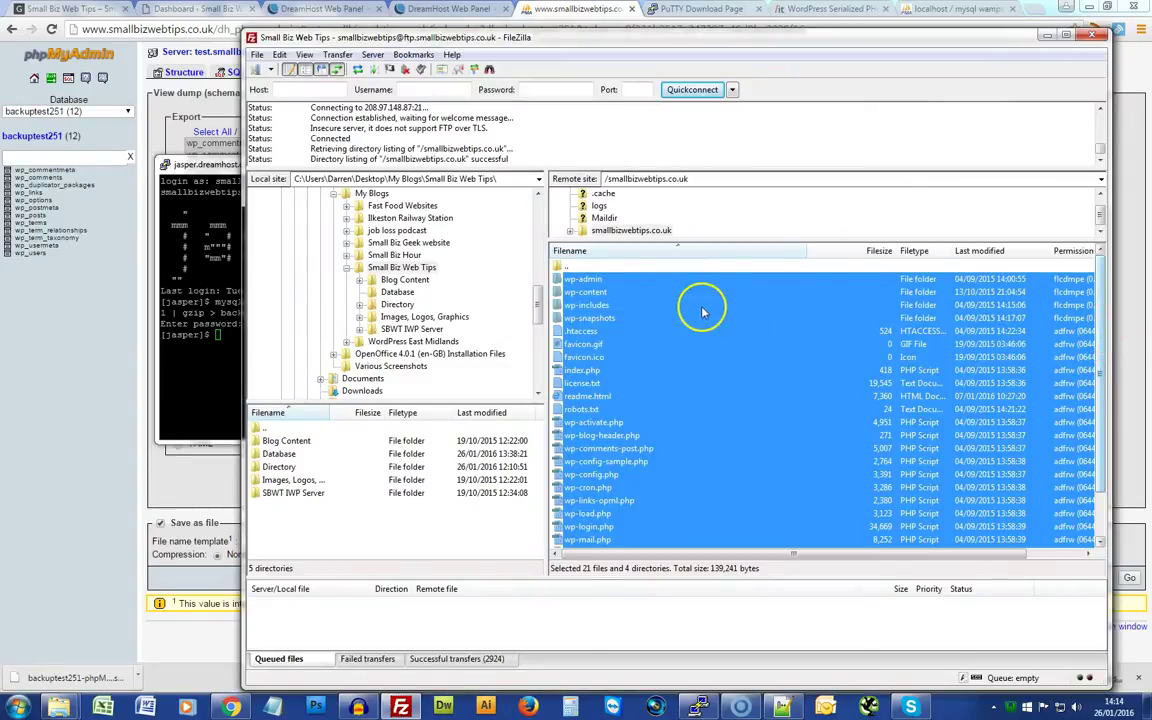
click(563, 266)
click(304, 54)
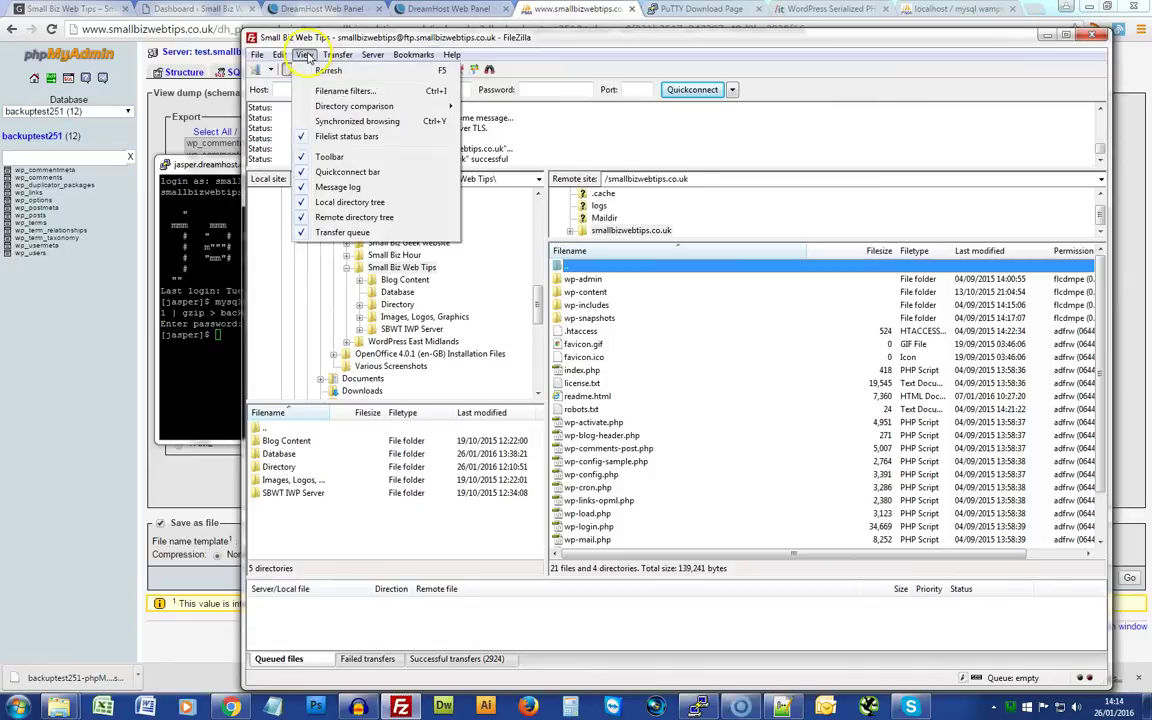
click(325, 70)
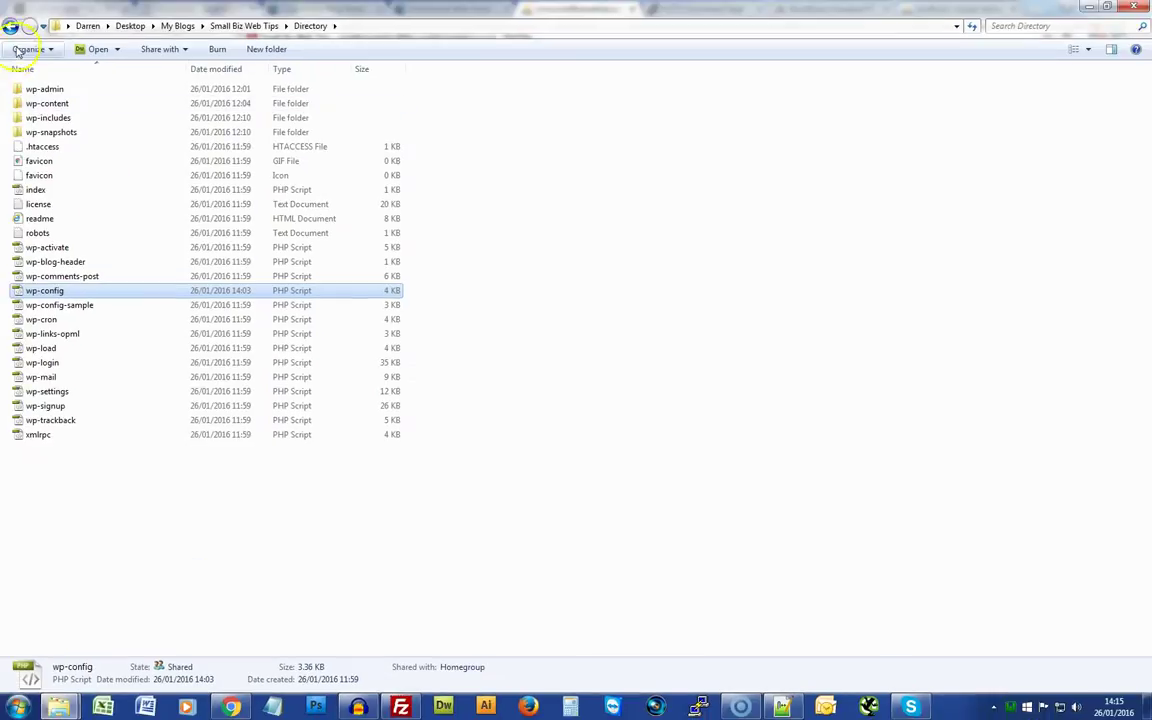
Open the local Database folder in Windows Explorer and download backuptest251.sql.gz into it from the remote root directory in FileZilla.
click(10, 25)
double_click(20, 103)
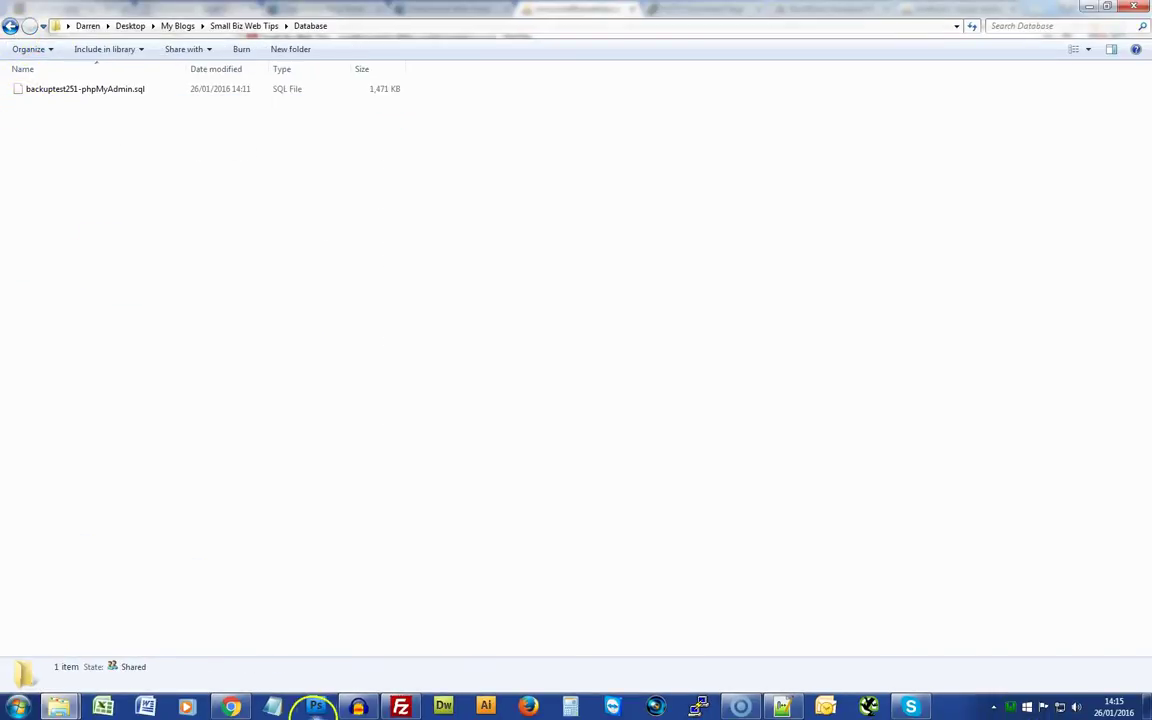
mouse_move(400, 707)
click(335, 570)
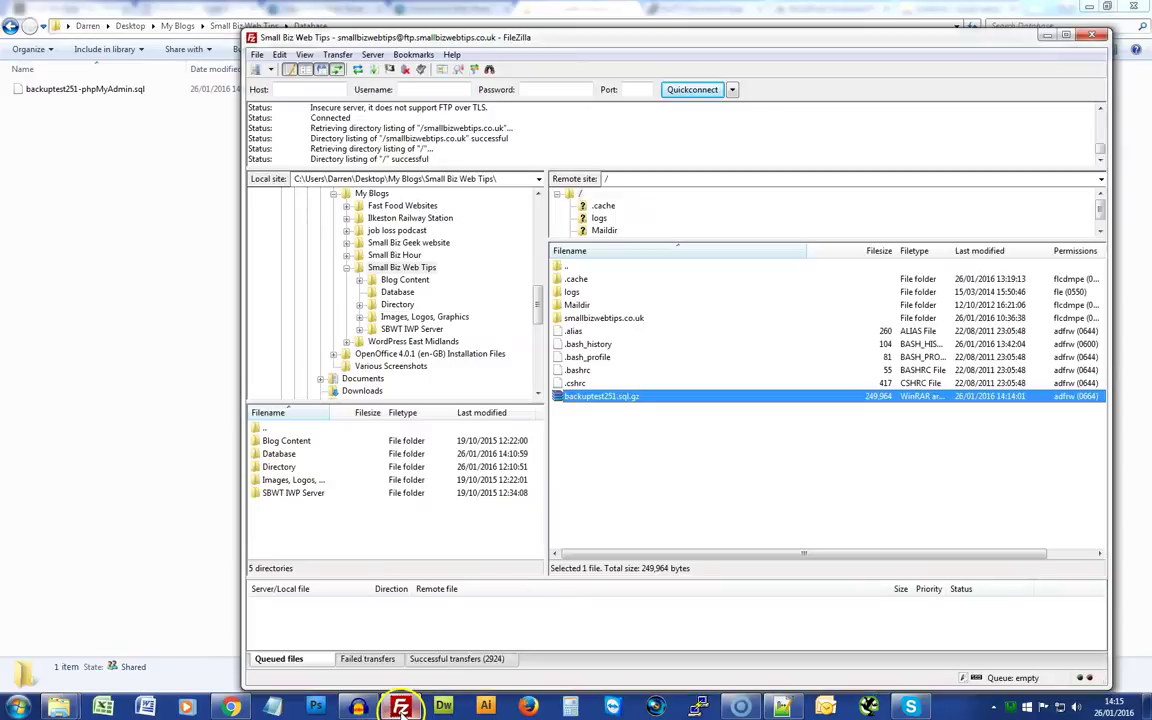
click(105, 188)
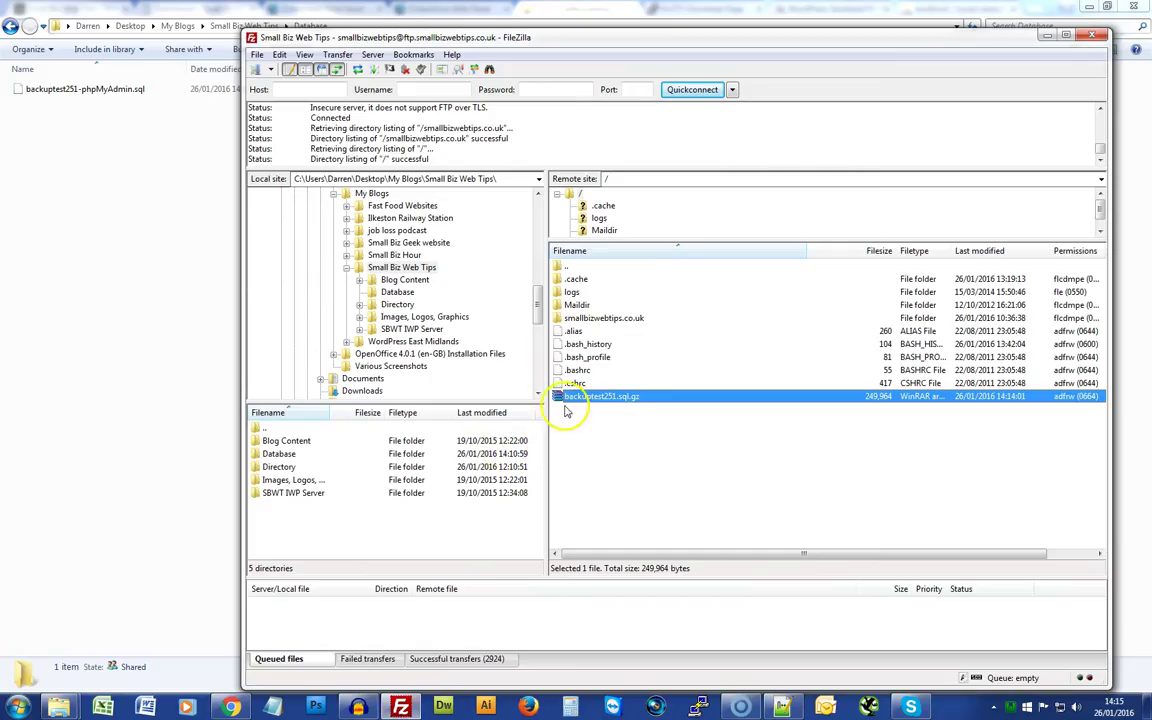
click(106, 190)
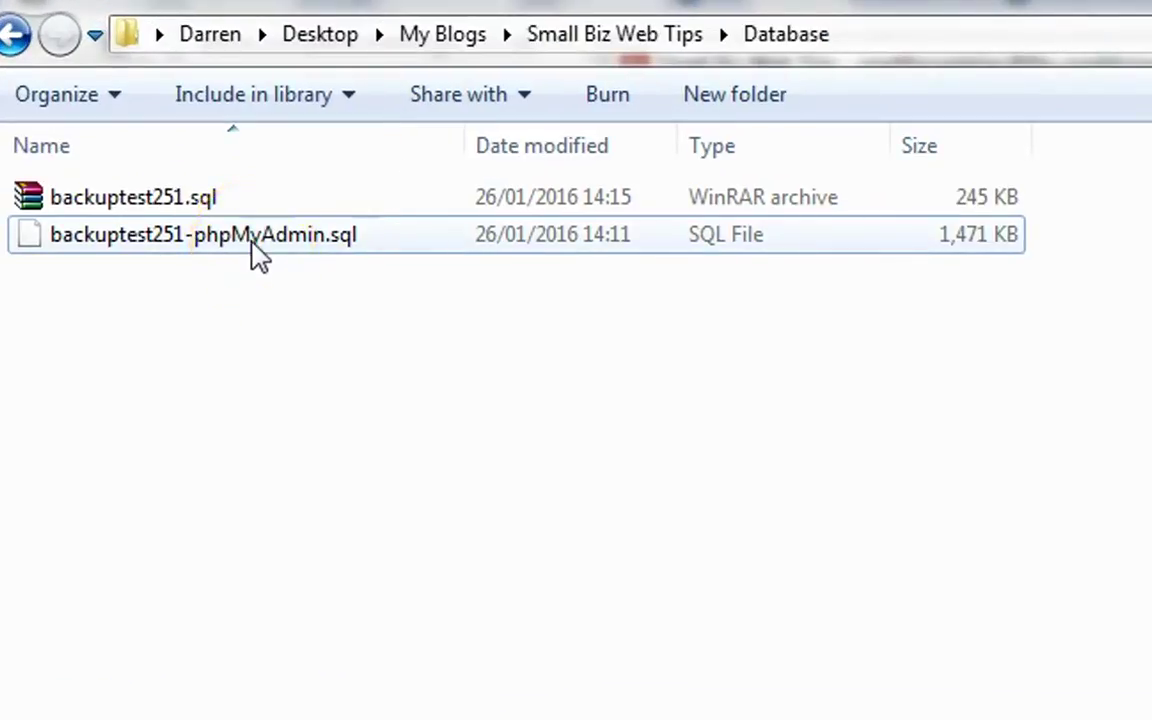
click(180, 205)
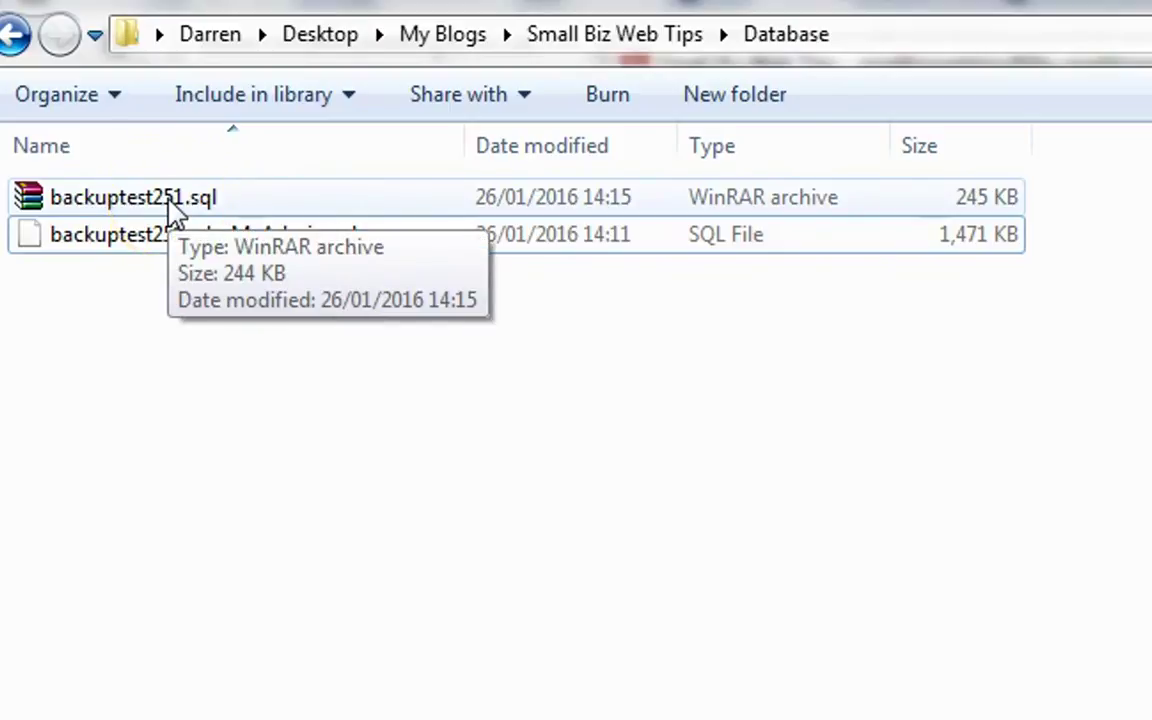
click(172, 210)
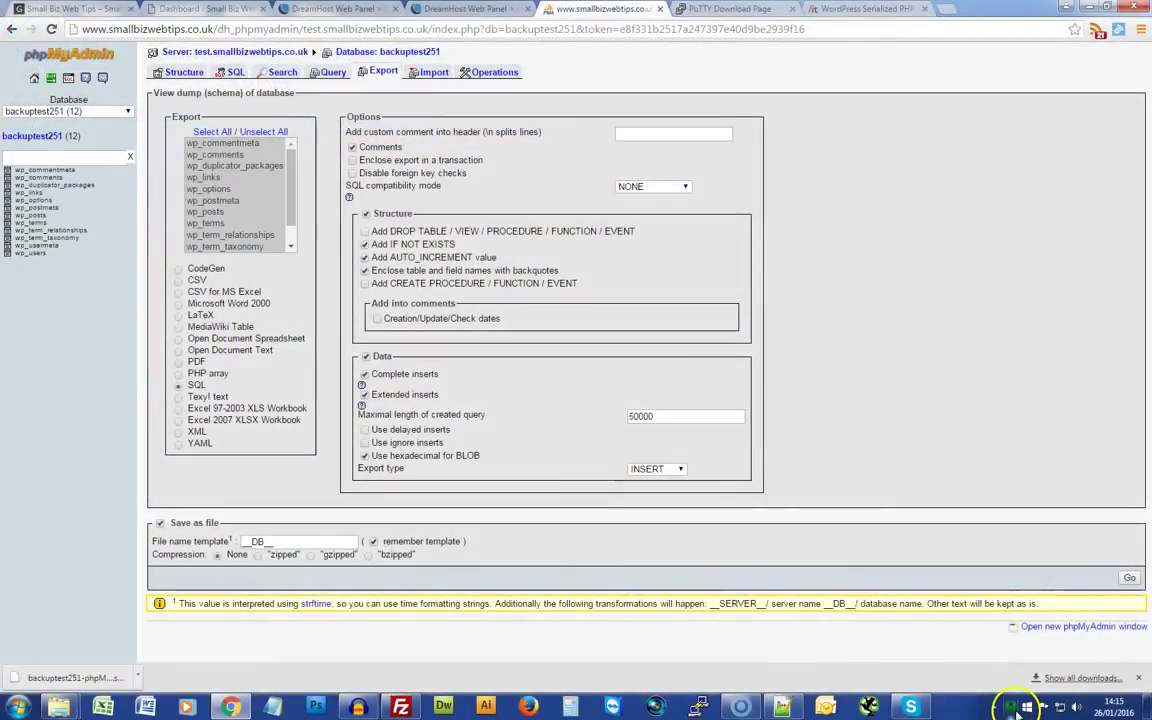
Open the WampServer localhost homepage and open the C:\wamp\www\smallbizwebtips folder in Windows Explorer.
click(1013, 707)
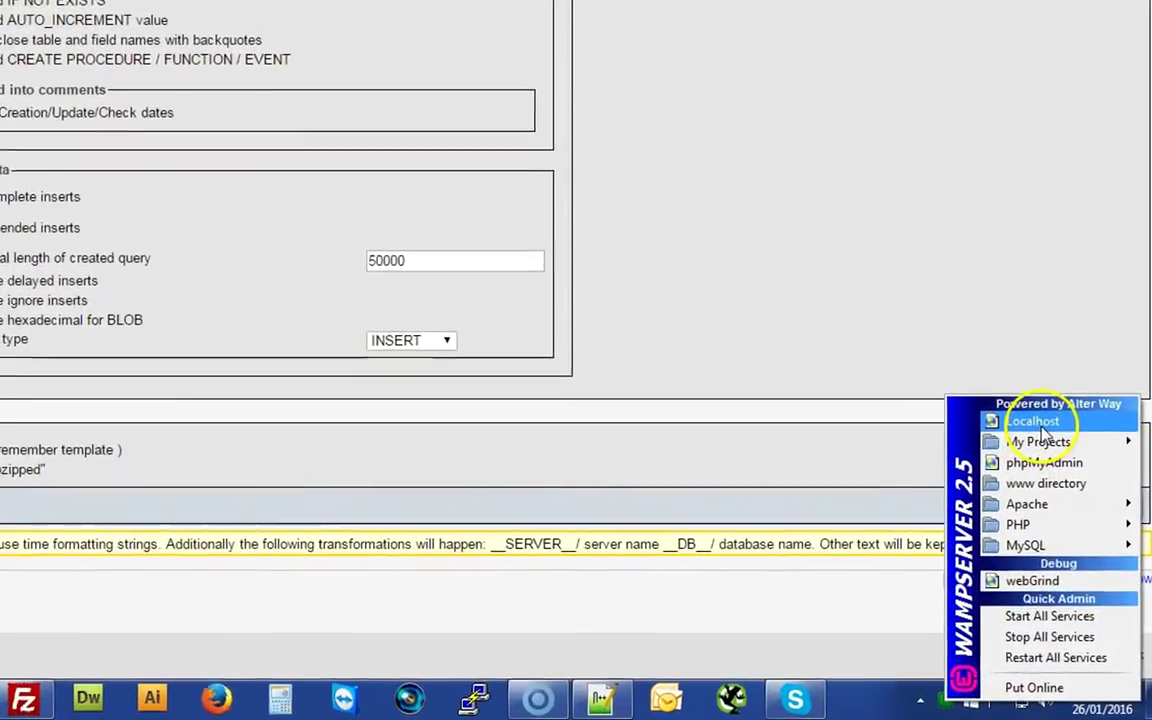
click(1048, 466)
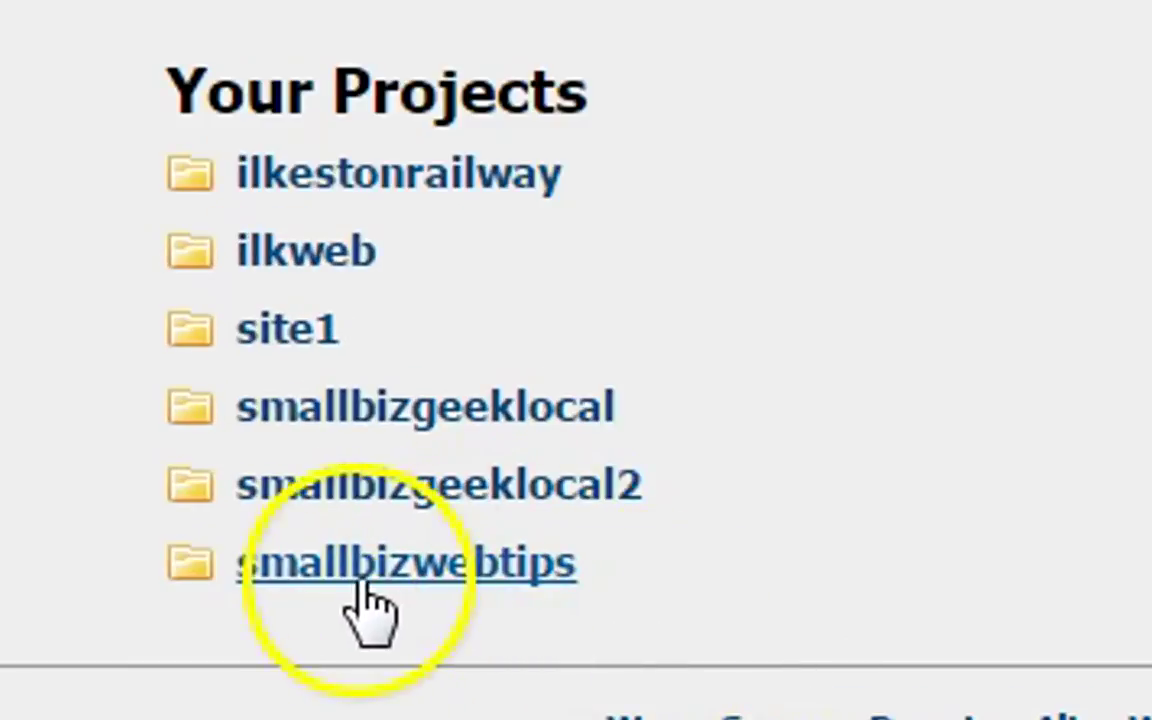
mouse_move(59, 707)
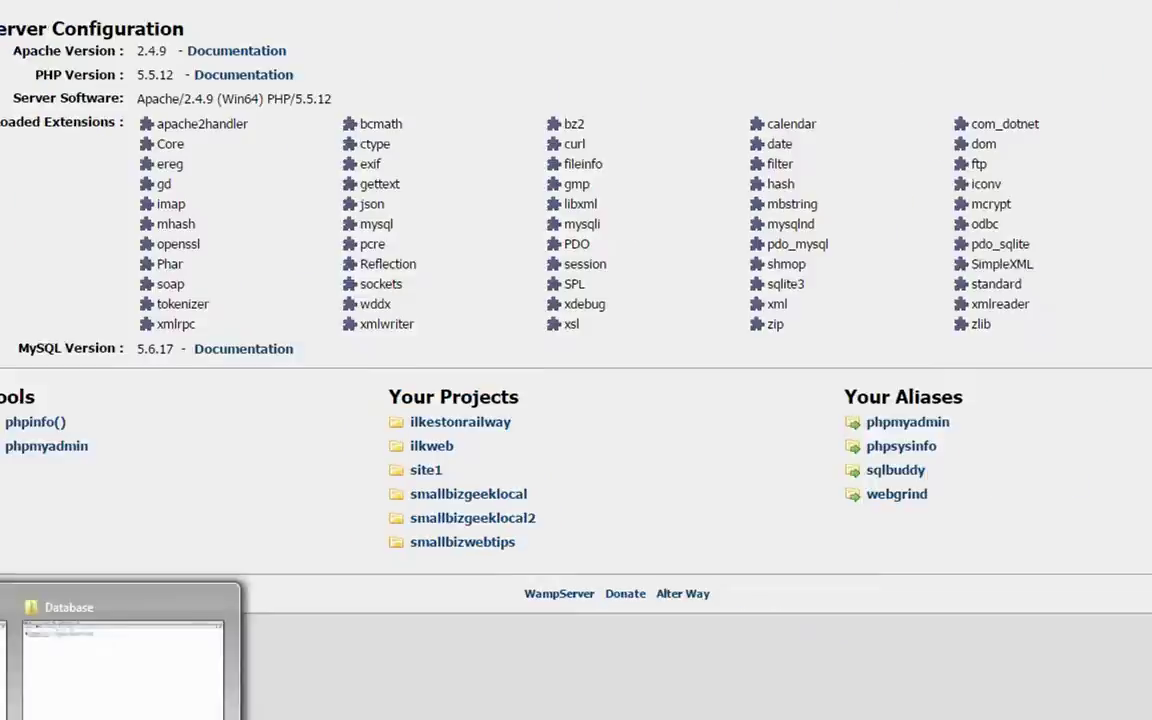
click(80, 640)
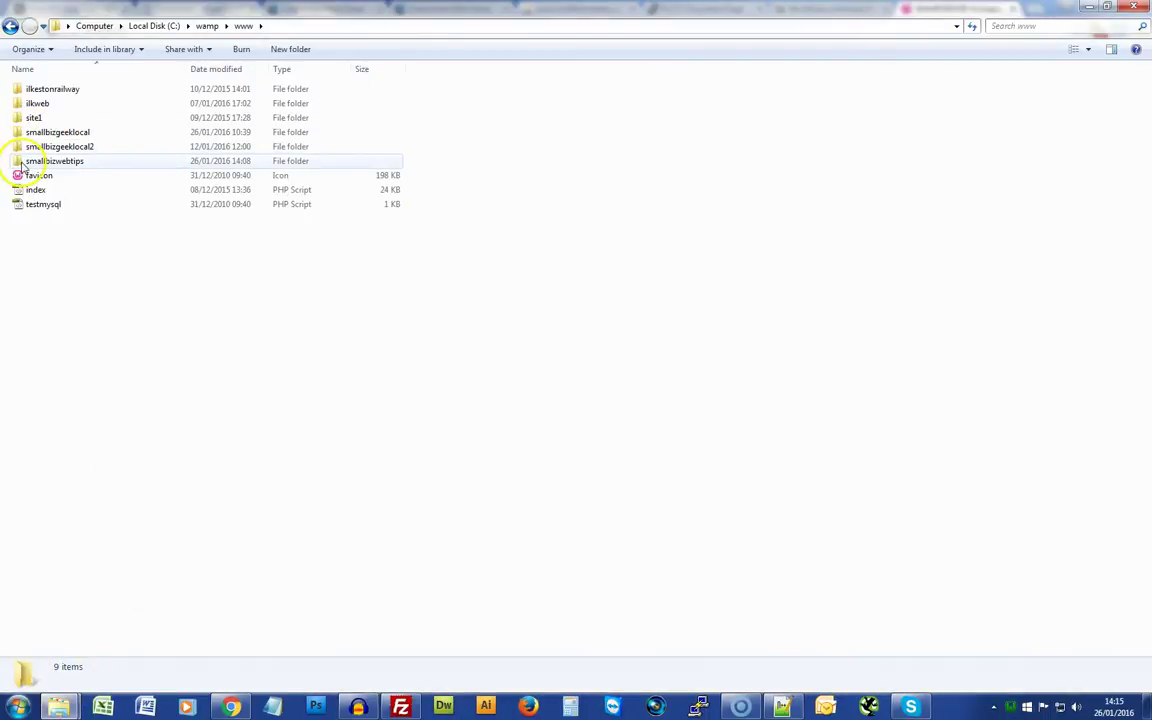
double_click(30, 161)
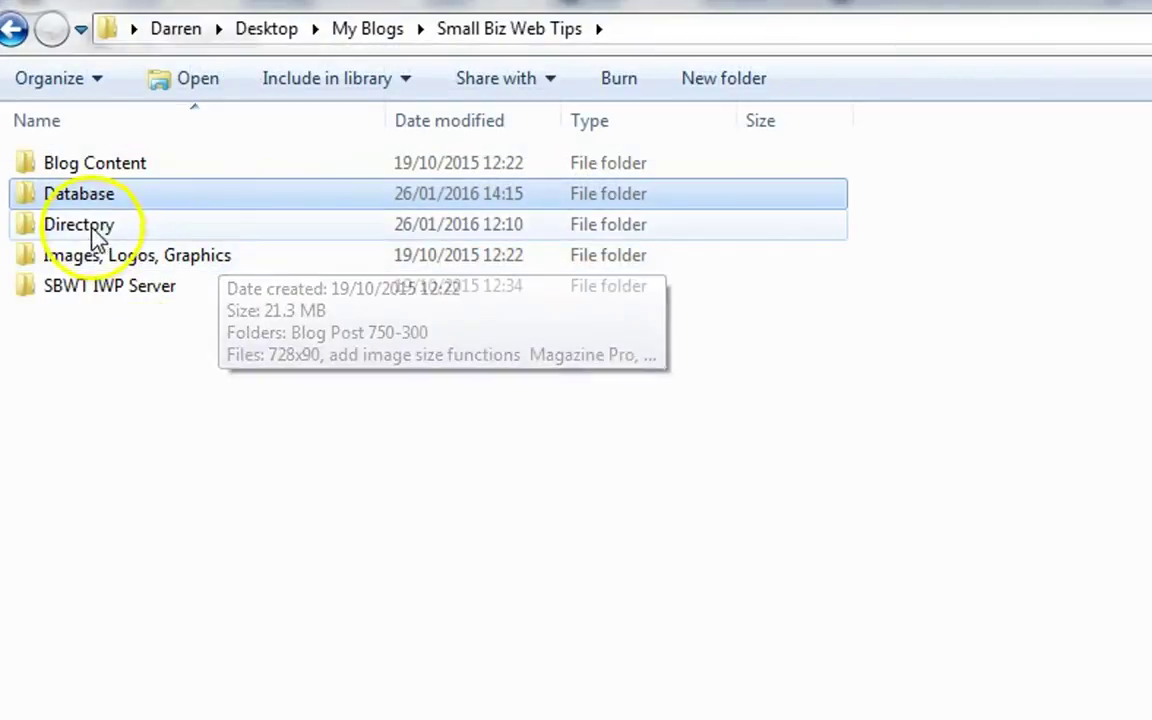
Copy all WordPress files and folders from Small Biz Web Tips > Directory into C:\wamp\www\smallbizwebtips.
double_click(31, 228)
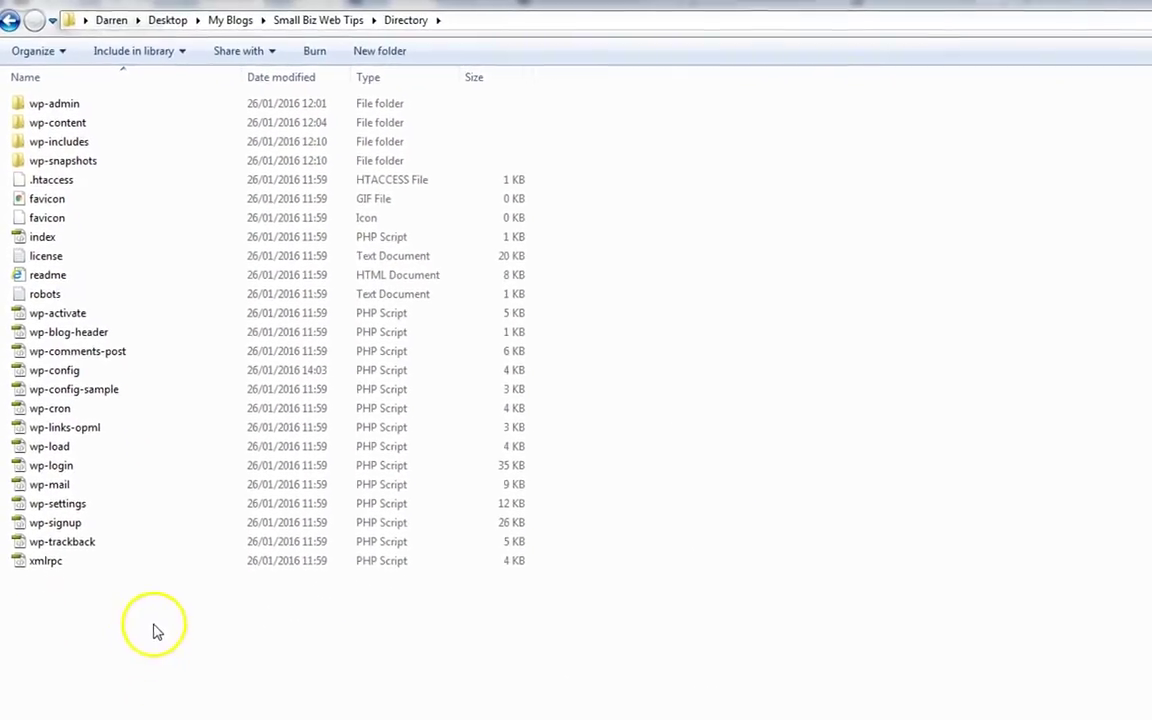
drag(157, 633, 26, 85)
right_click(24, 86)
click(97, 265)
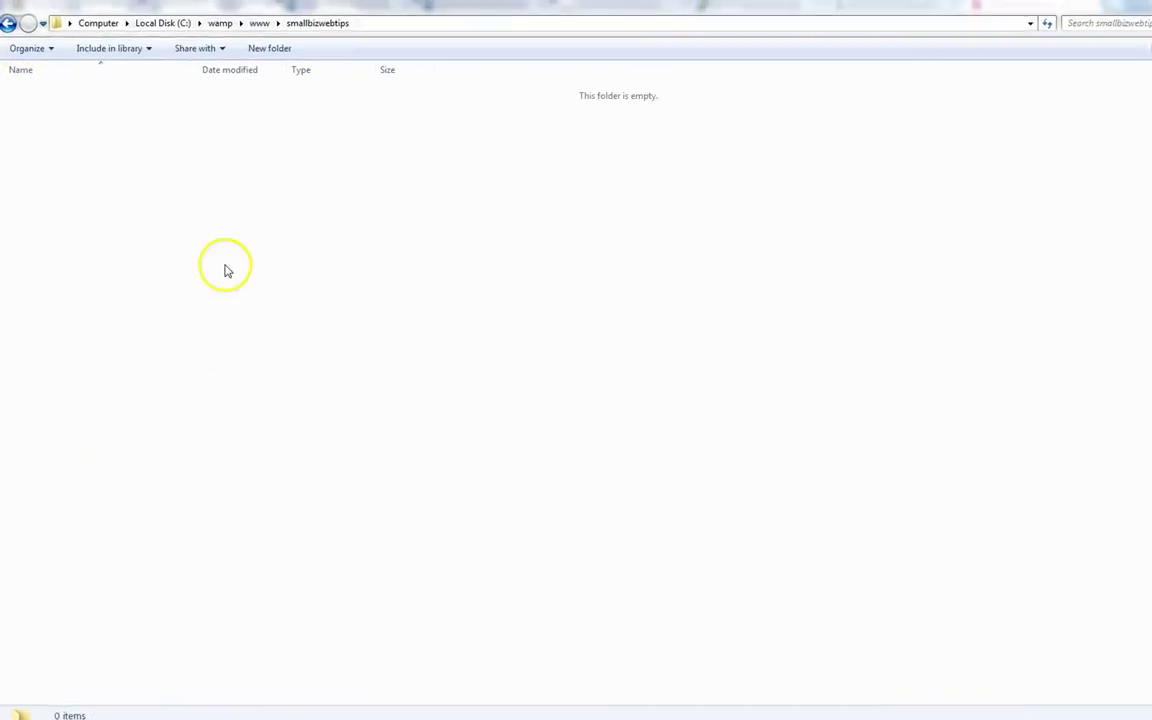
right_click(161, 232)
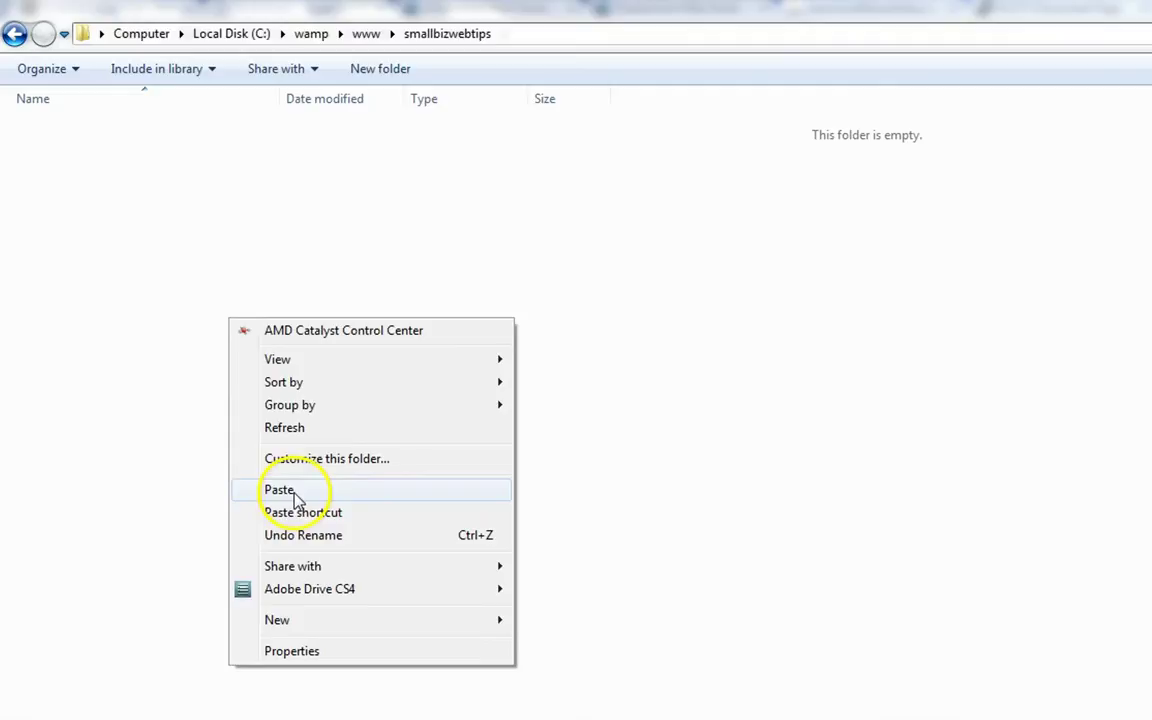
click(283, 490)
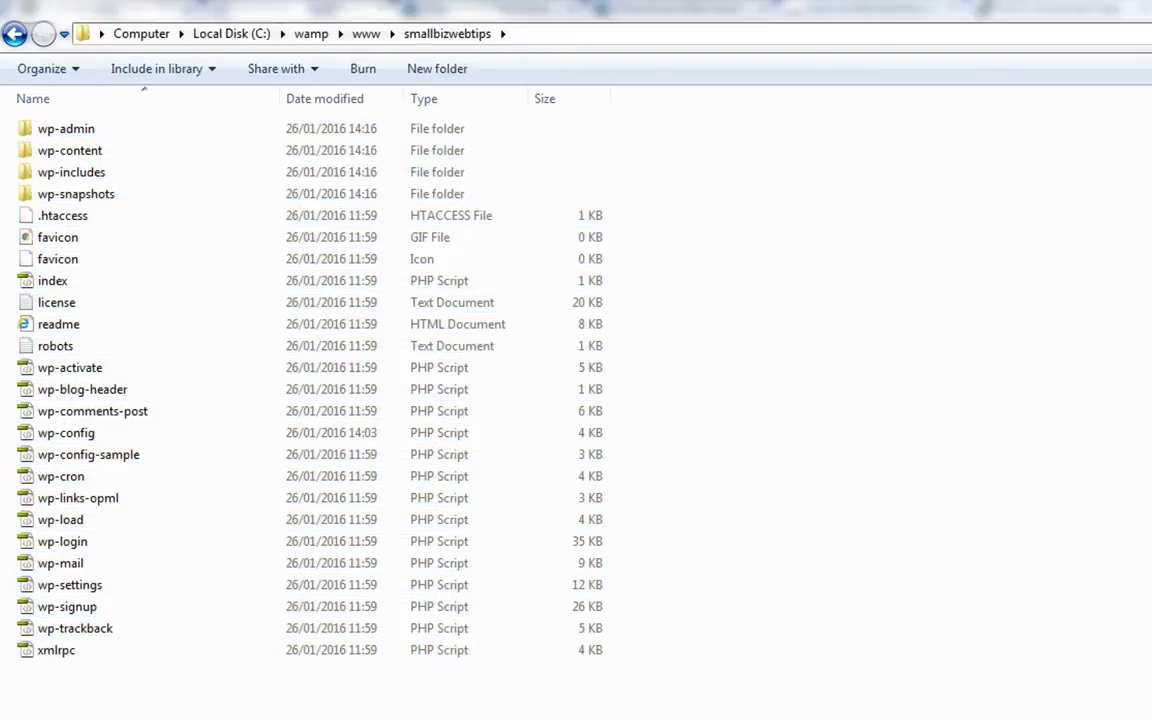
Open the local wp-config file in Notepad++, copy the DB_NAME value backuptest251 and close the file.
right_click(80, 436)
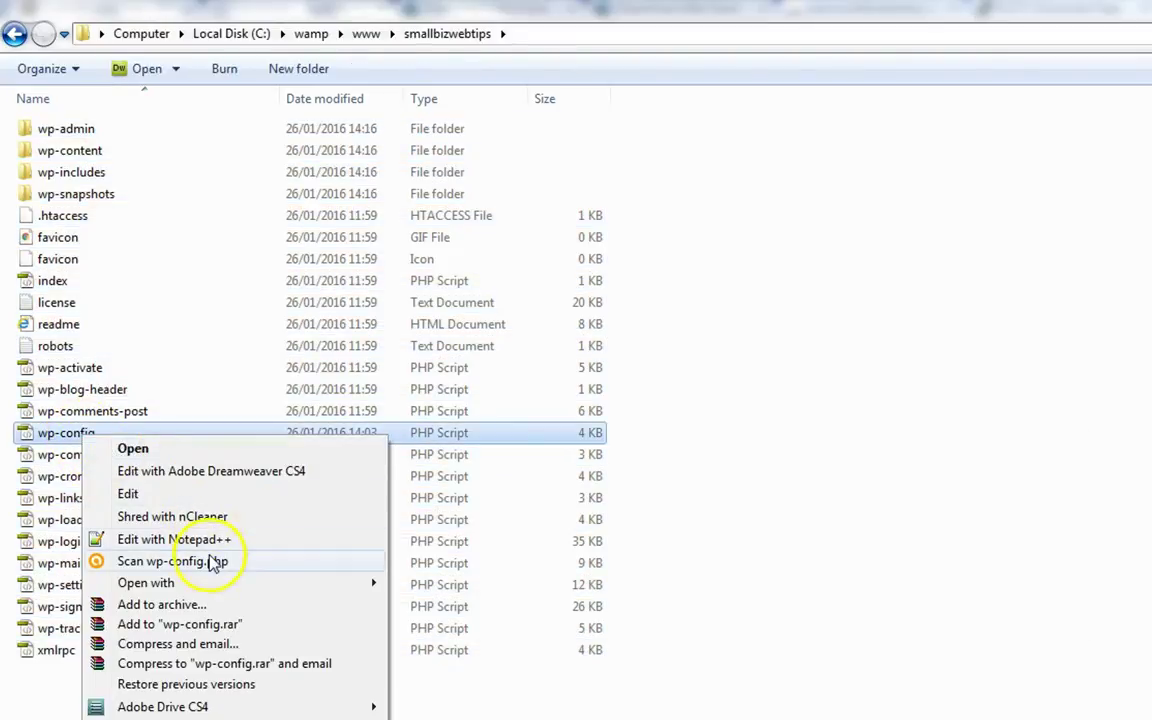
click(204, 540)
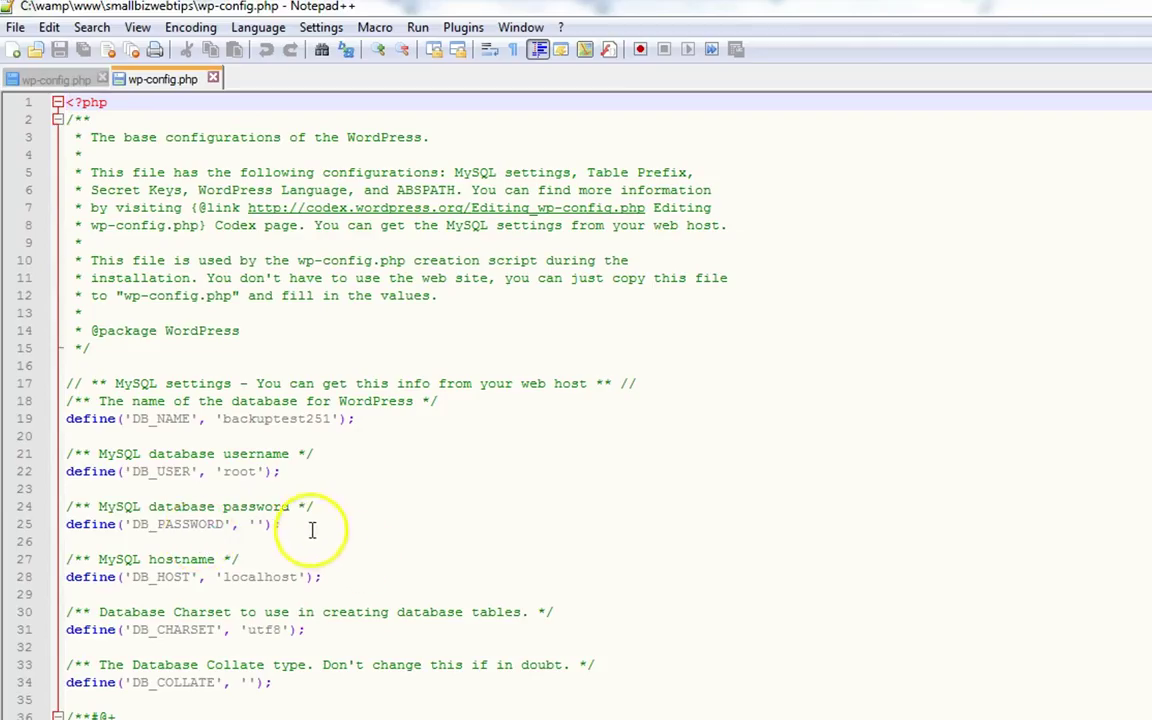
drag(329, 419, 220, 420)
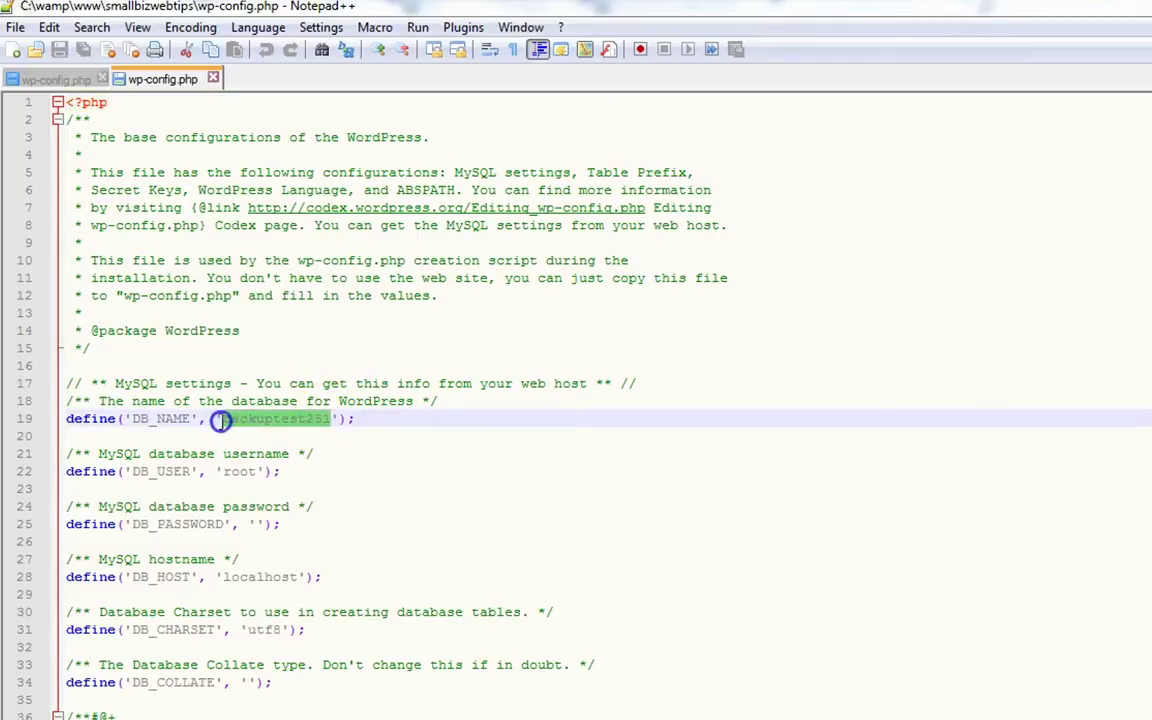
right_click(230, 422)
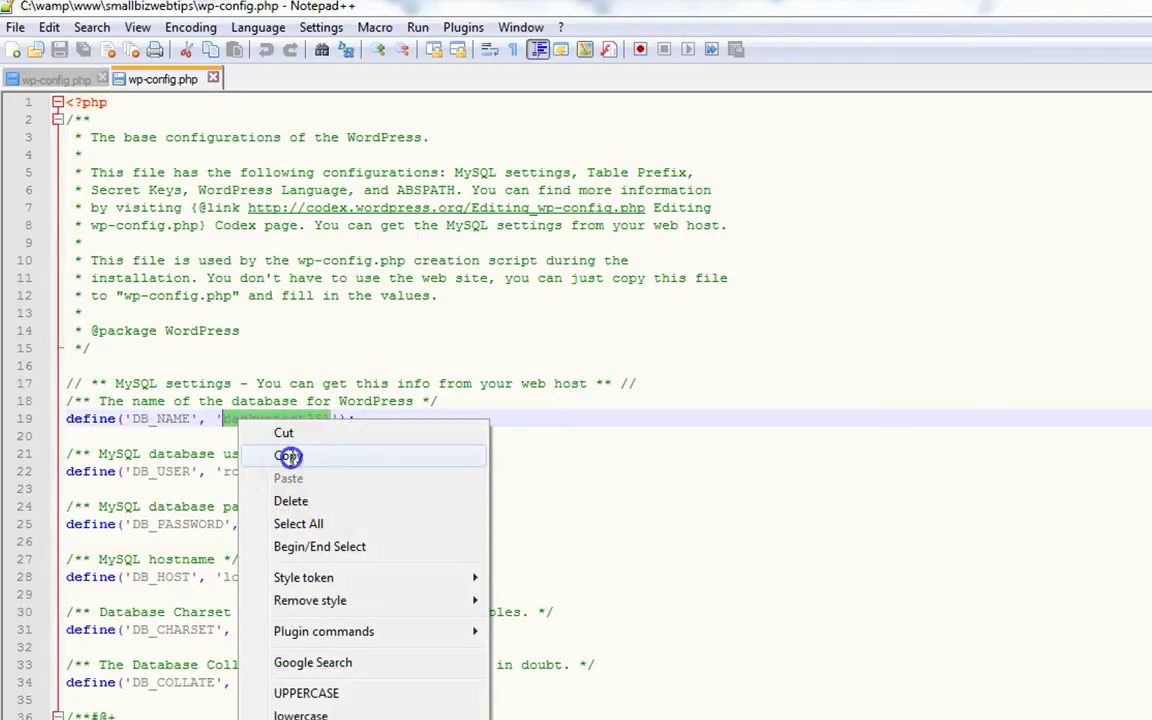
click(324, 452)
click(213, 78)
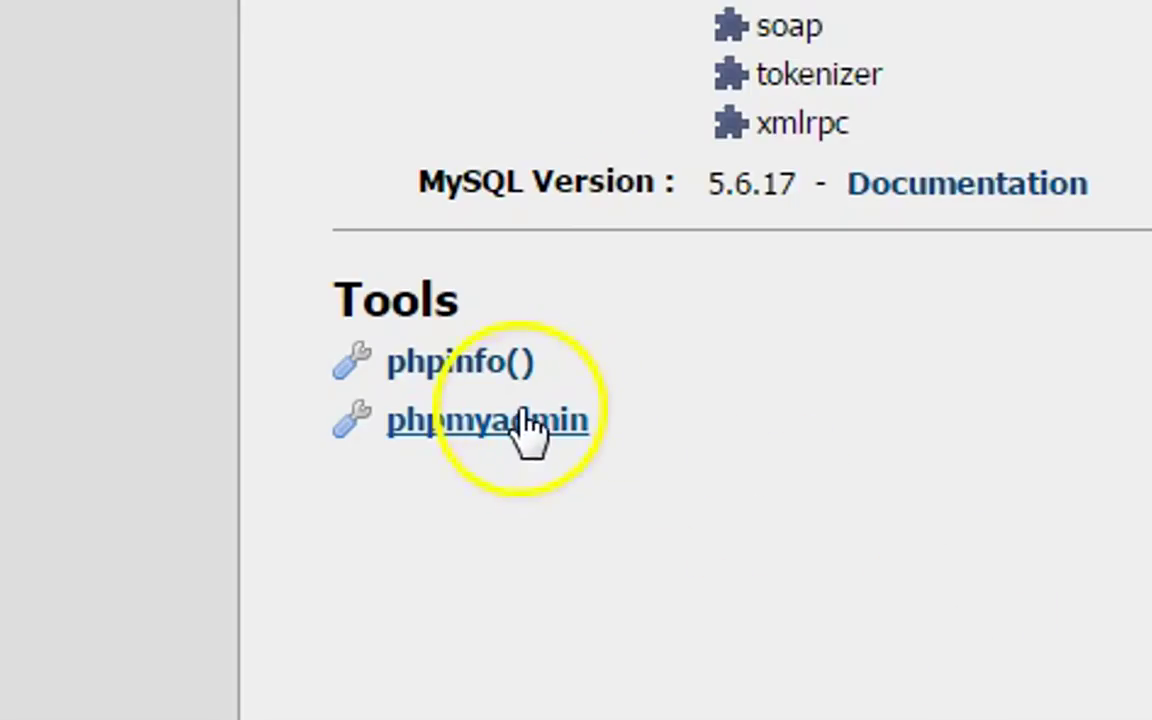
Open the local phpMyAdmin from the WampServer homepage and create a database named backuptest251.
click(509, 431)
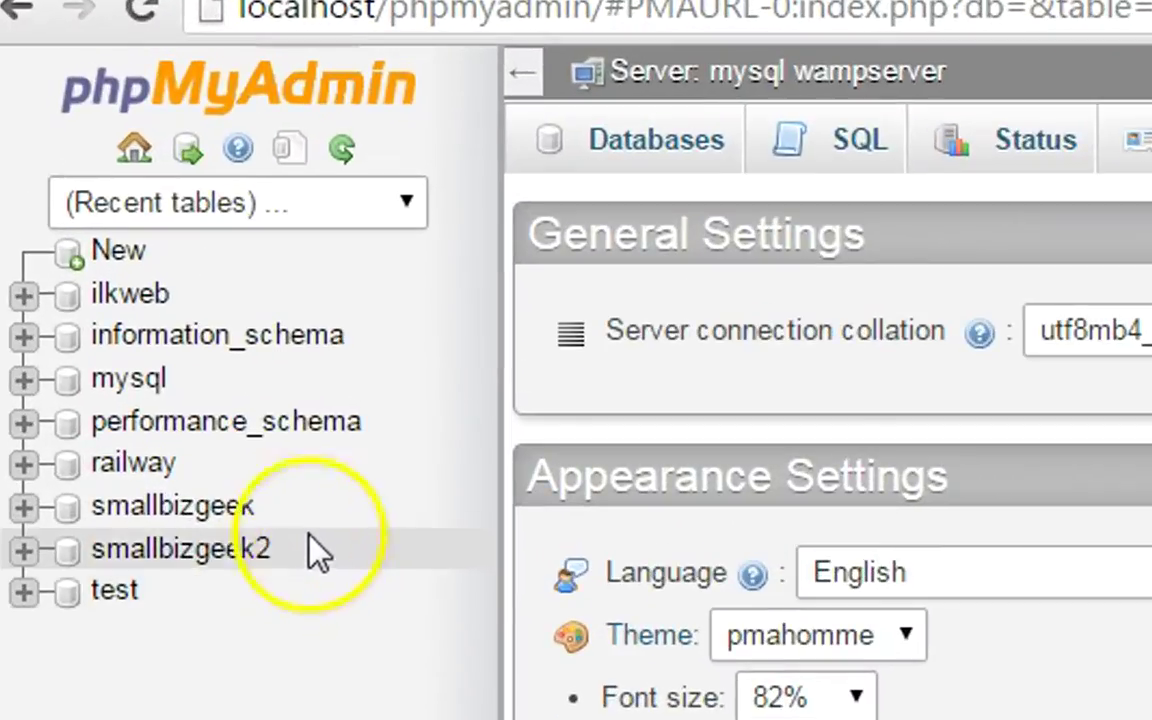
click(116, 250)
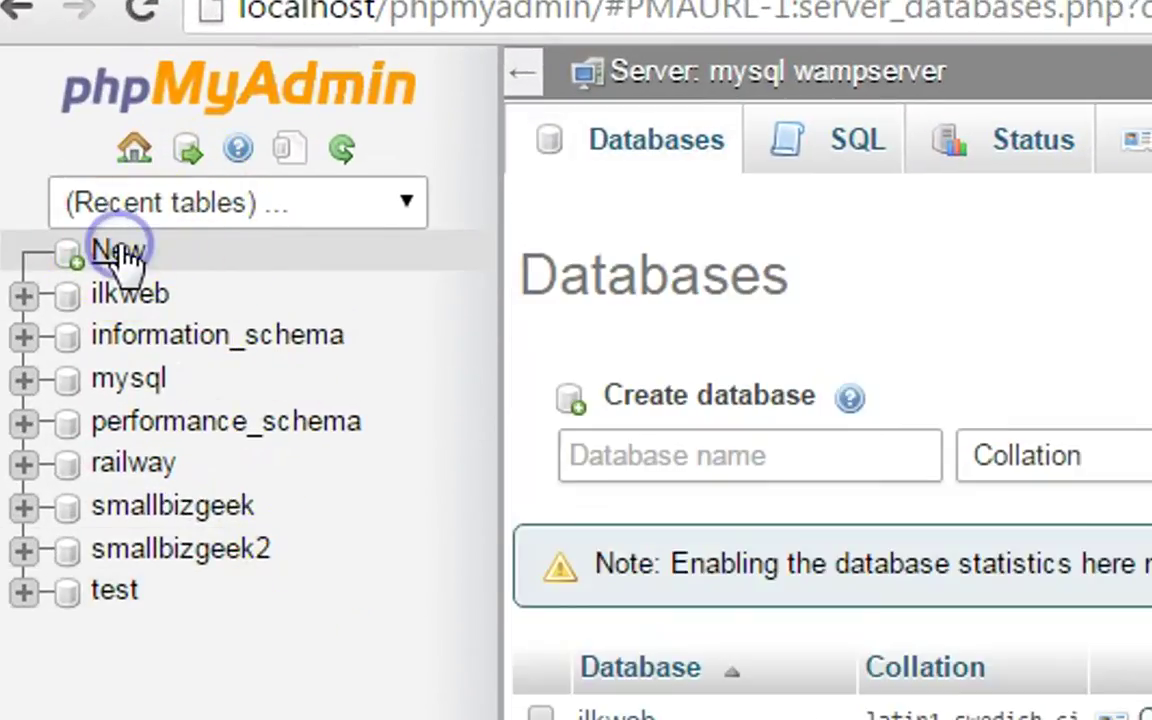
click(700, 452)
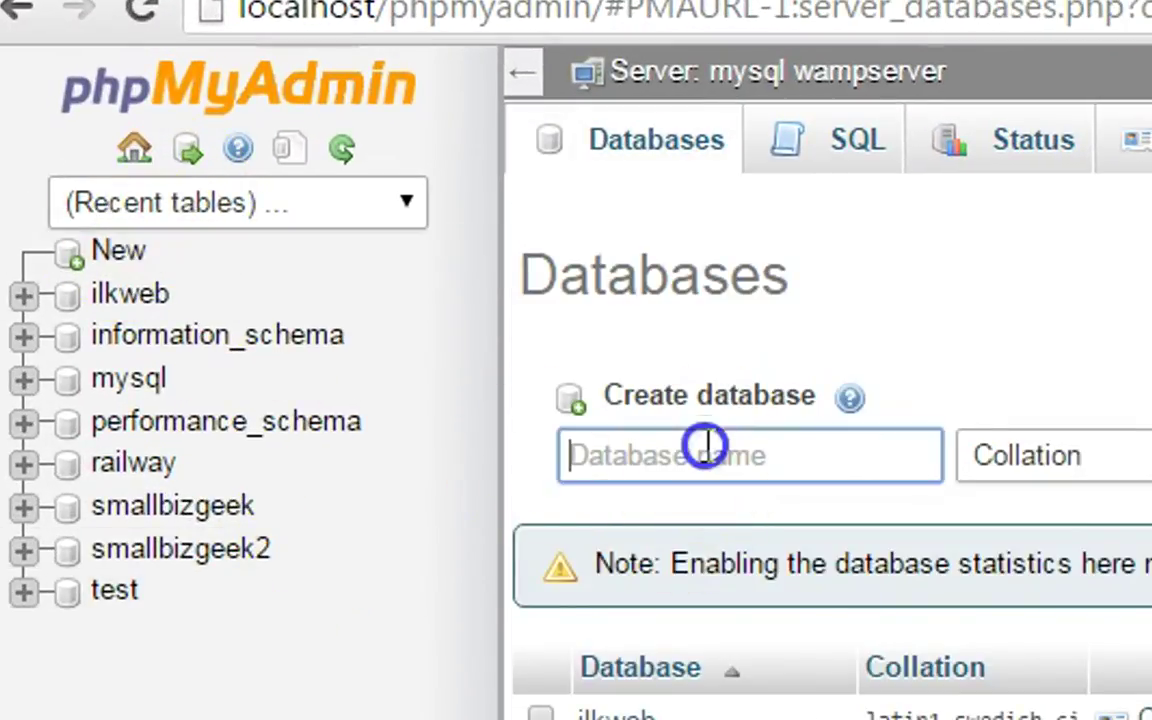
text(backuptest251)
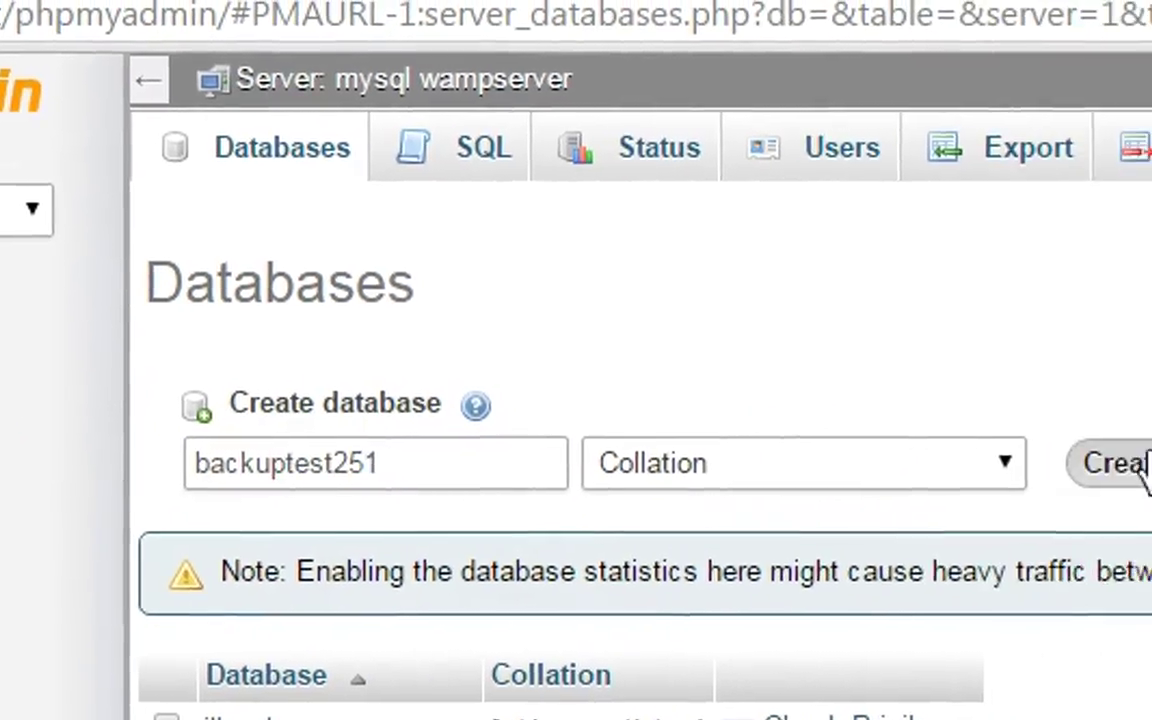
click(1138, 468)
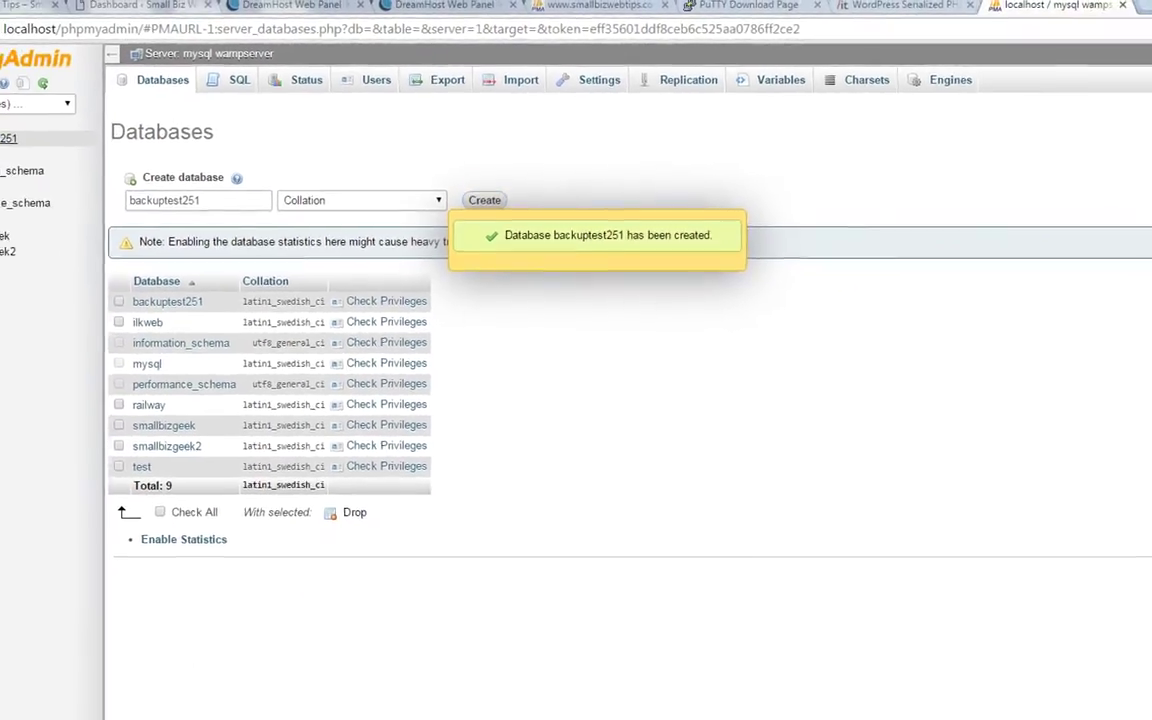
Import backuptest251.sql.gz from the Small Biz Web Tips > Database folder into the local backuptest251 database.
click(72, 123)
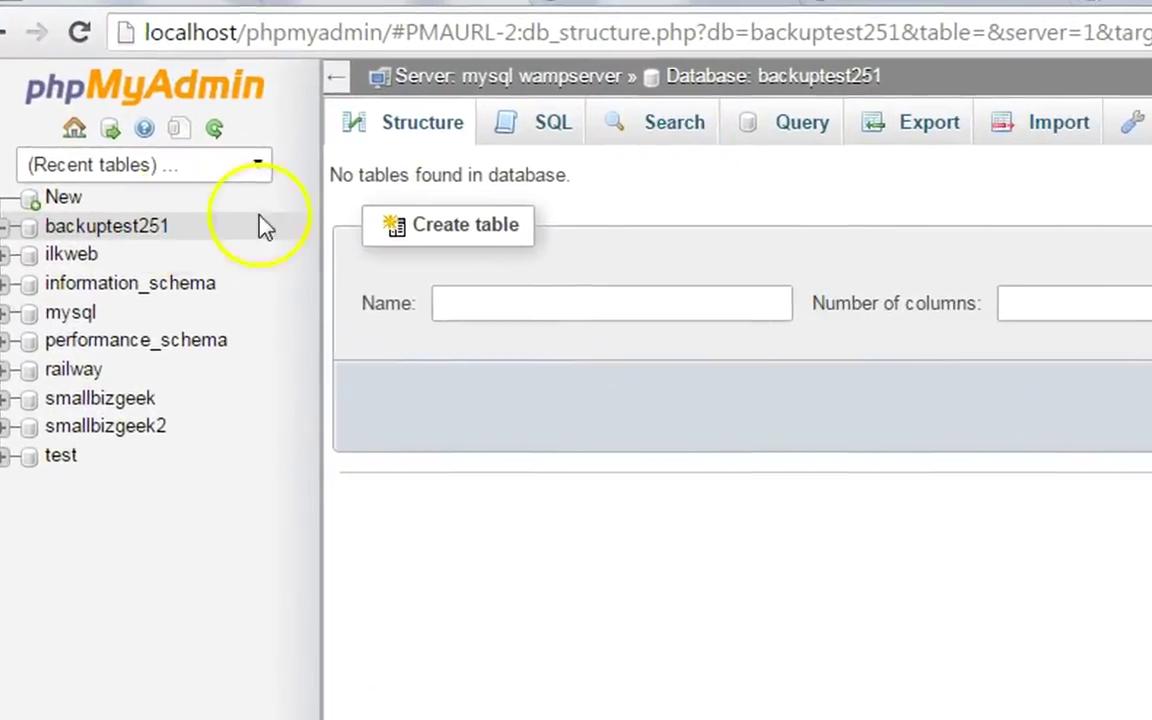
click(631, 88)
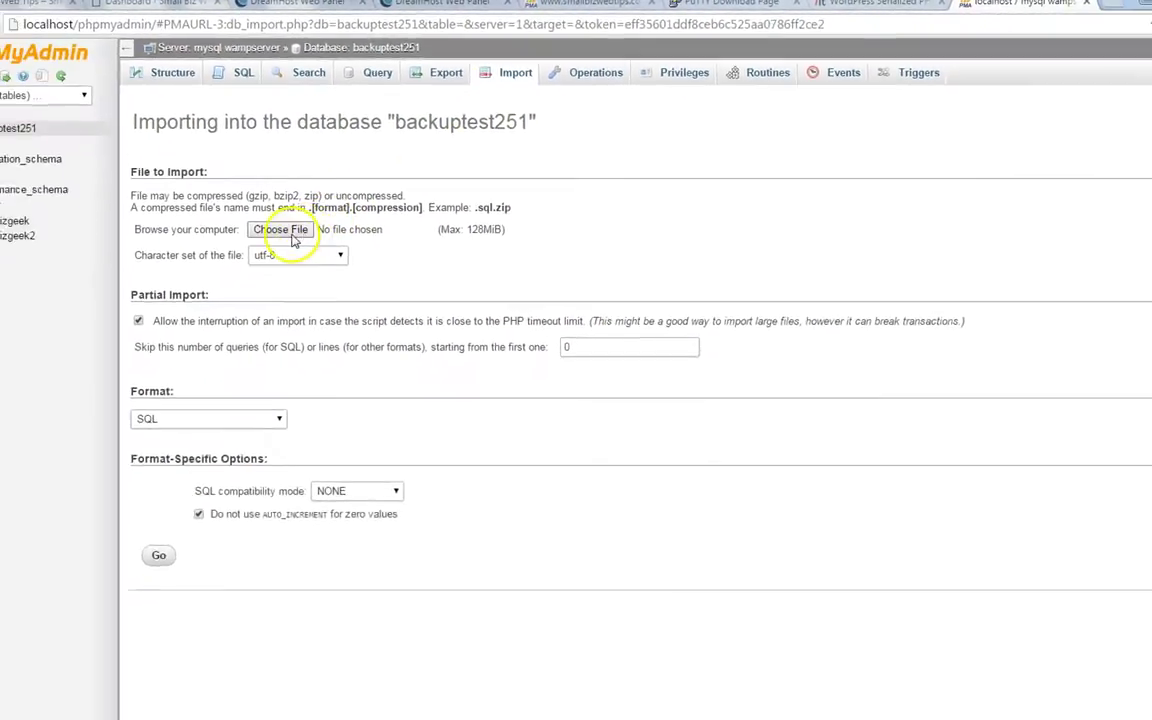
click(322, 208)
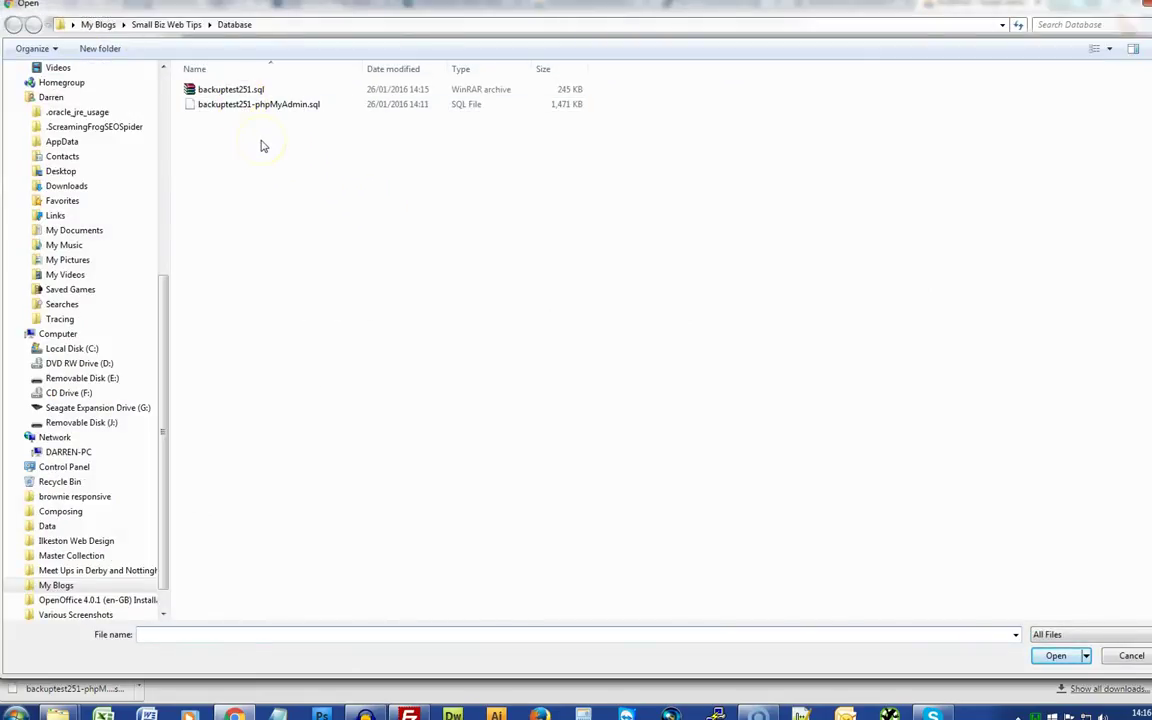
click(261, 130)
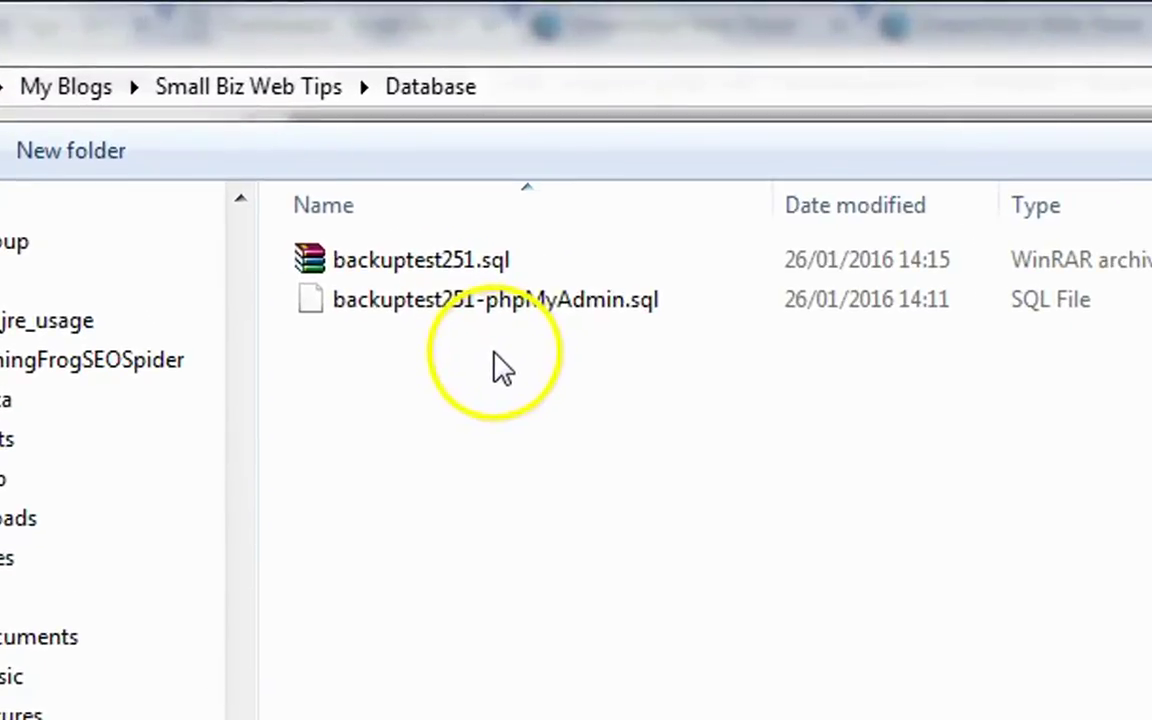
click(318, 266)
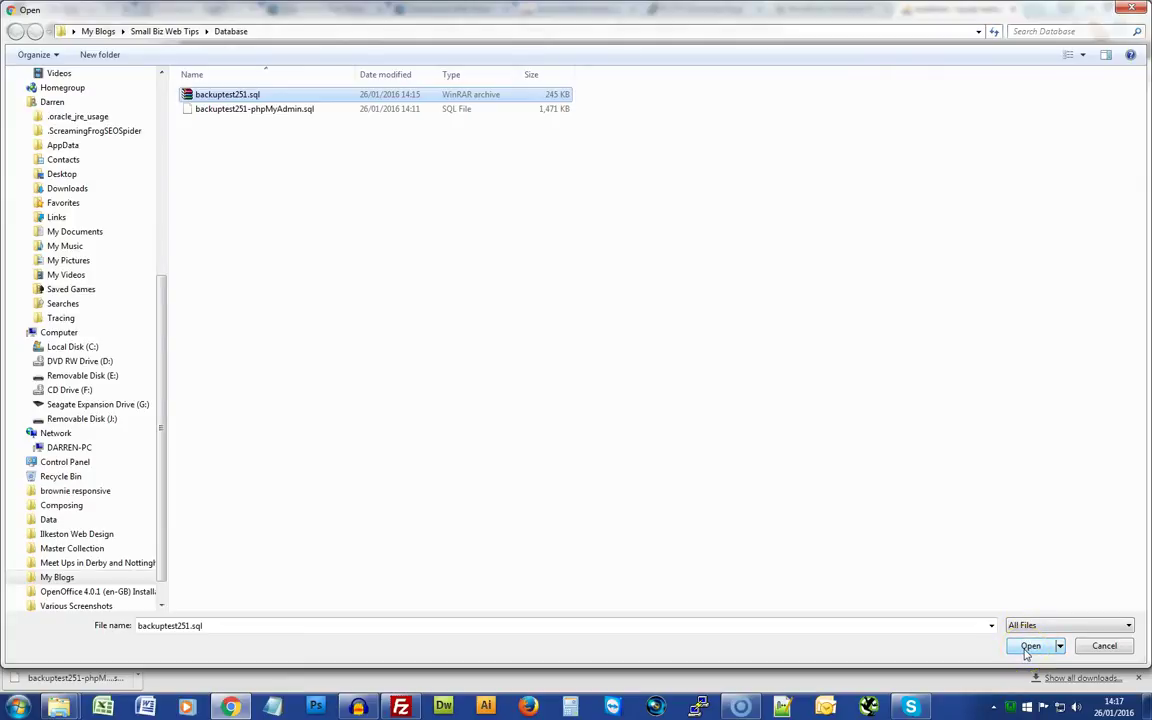
click(1030, 646)
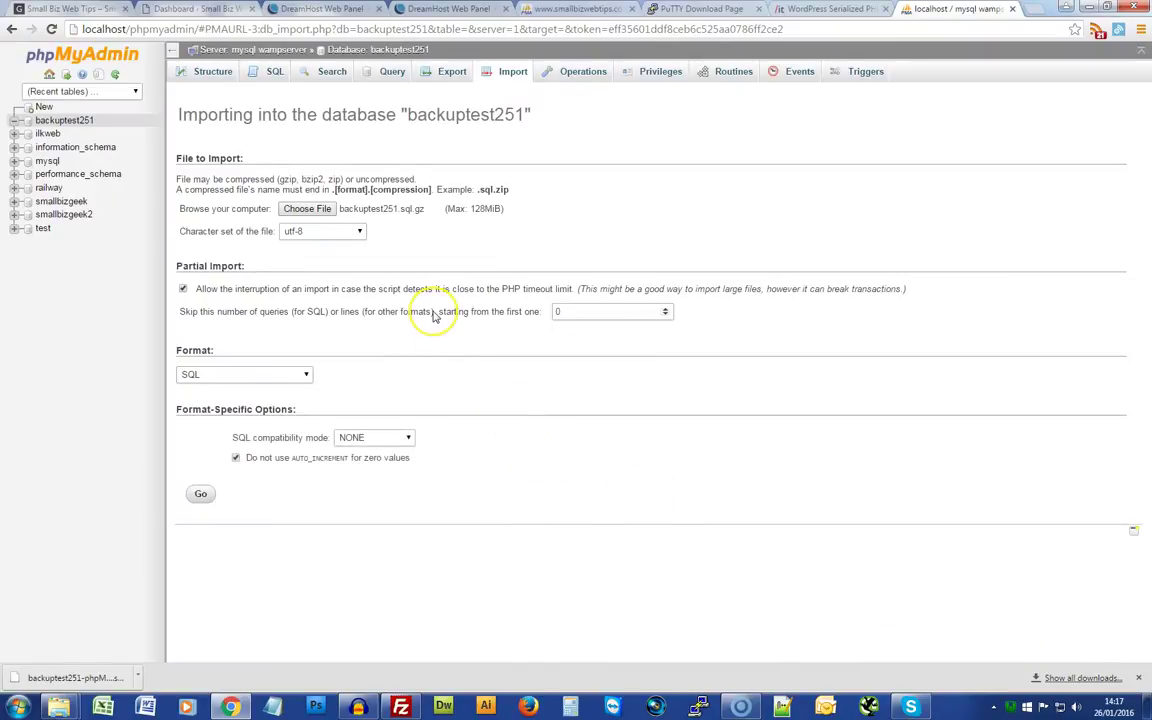
click(203, 495)
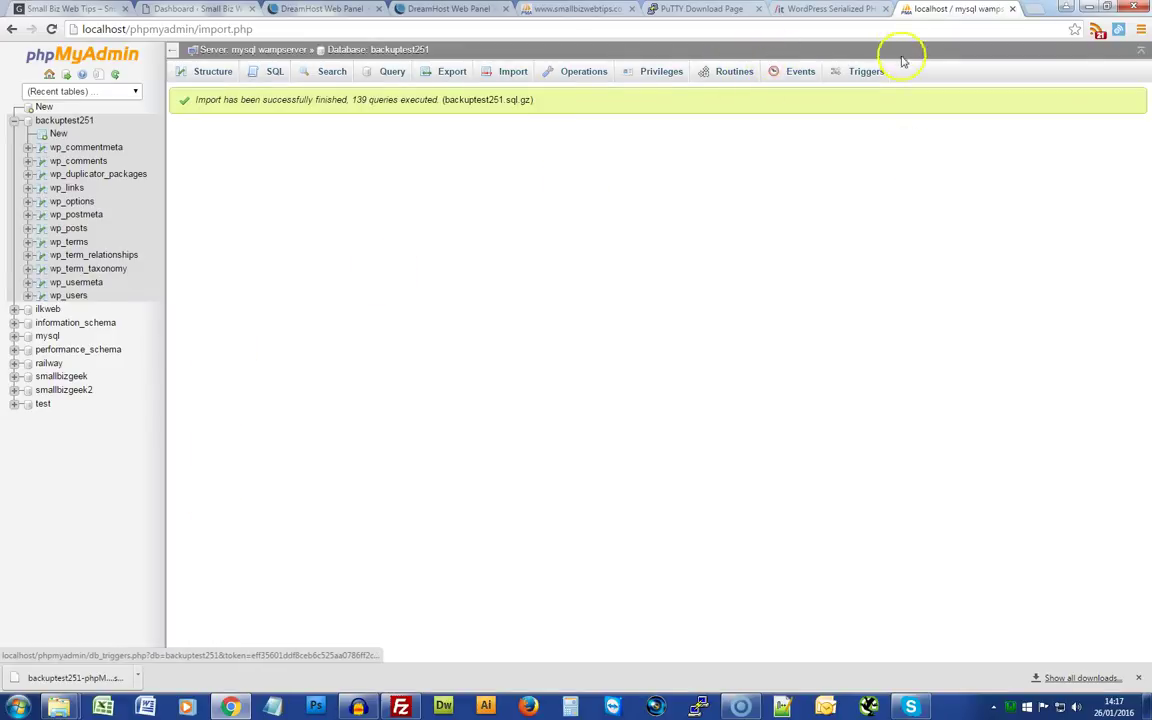
Open the WampServer homepage in a new browser tab and load the local site at localhost/smallbizwebtips.
click(1010, 707)
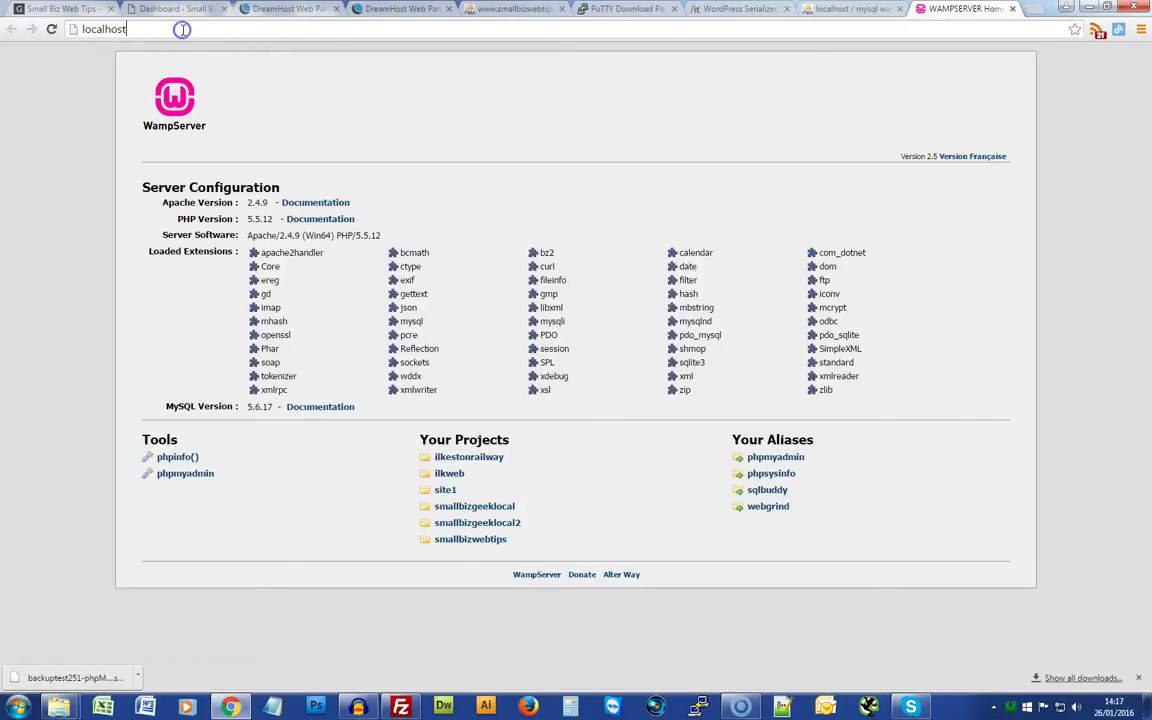
text(/)
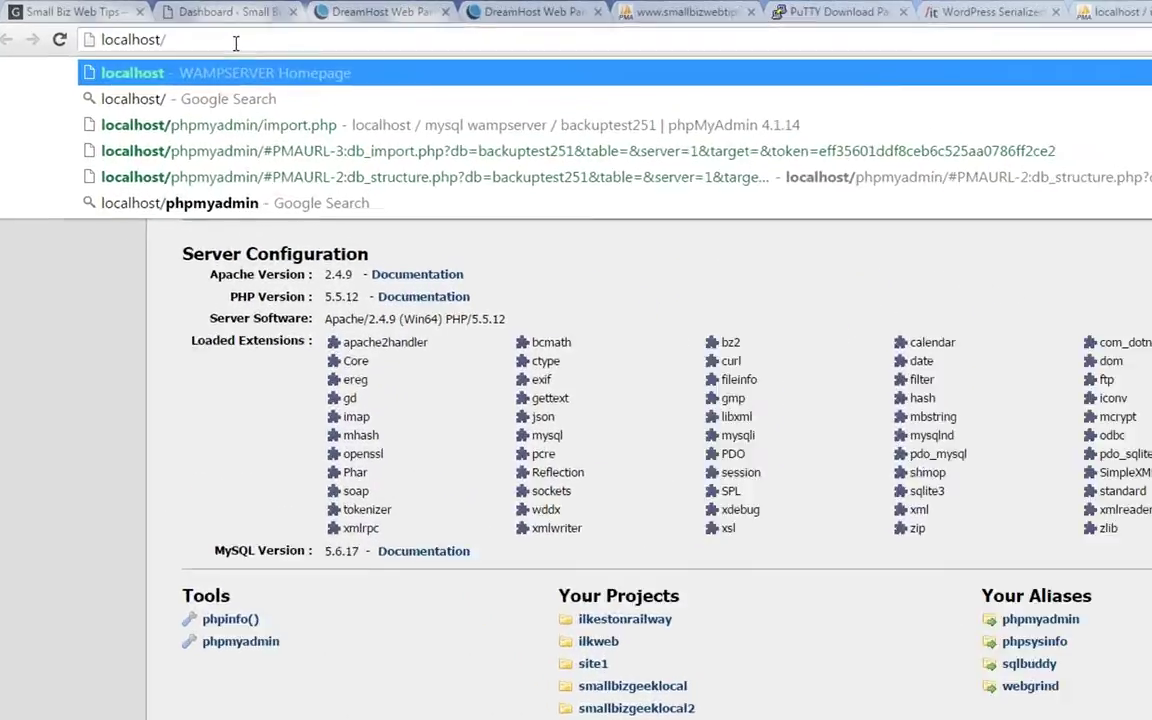
text(smal)
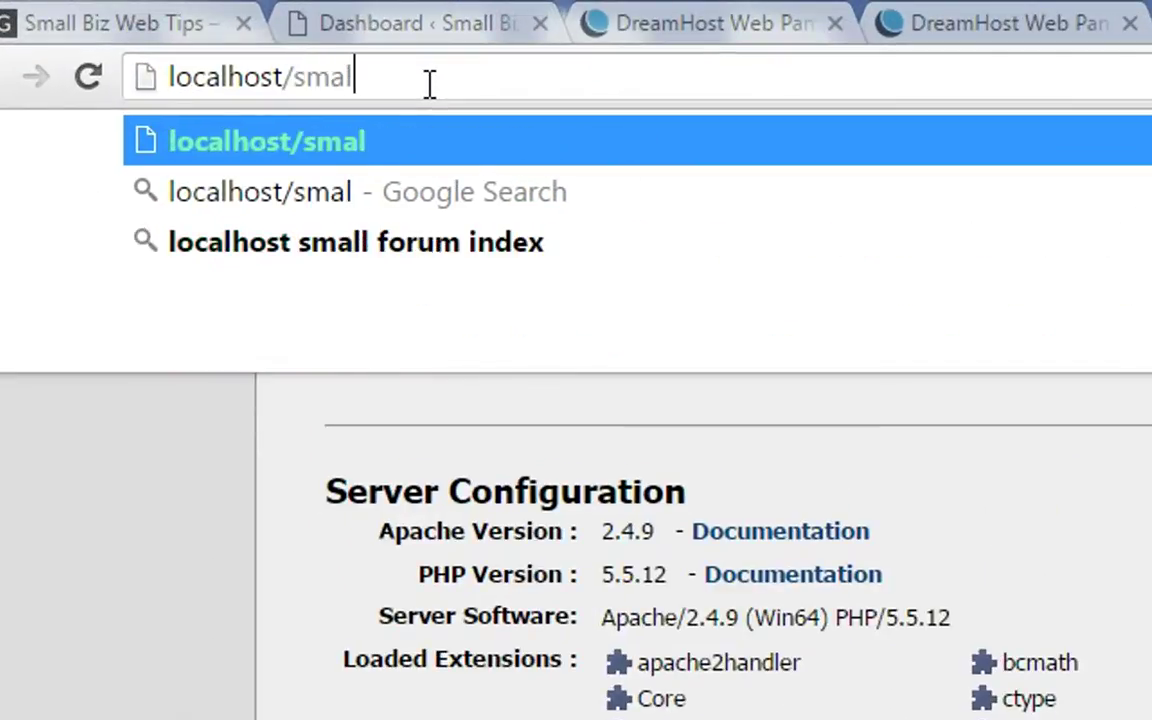
text(lb)
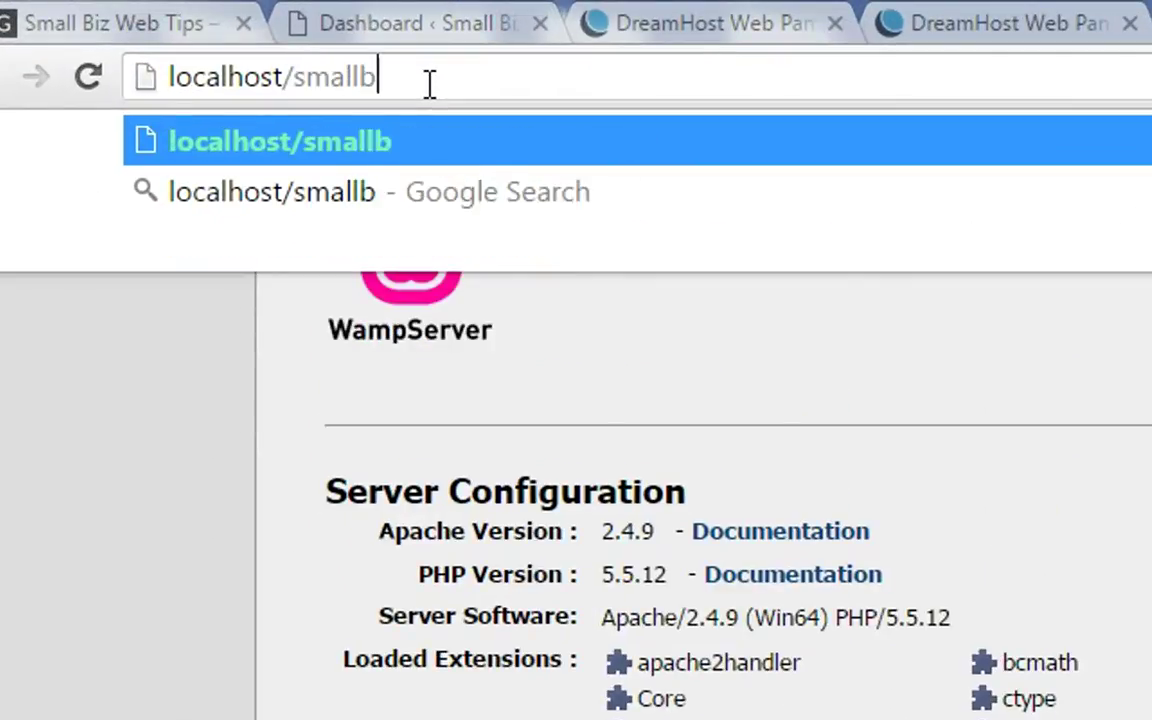
text(izwebtips)
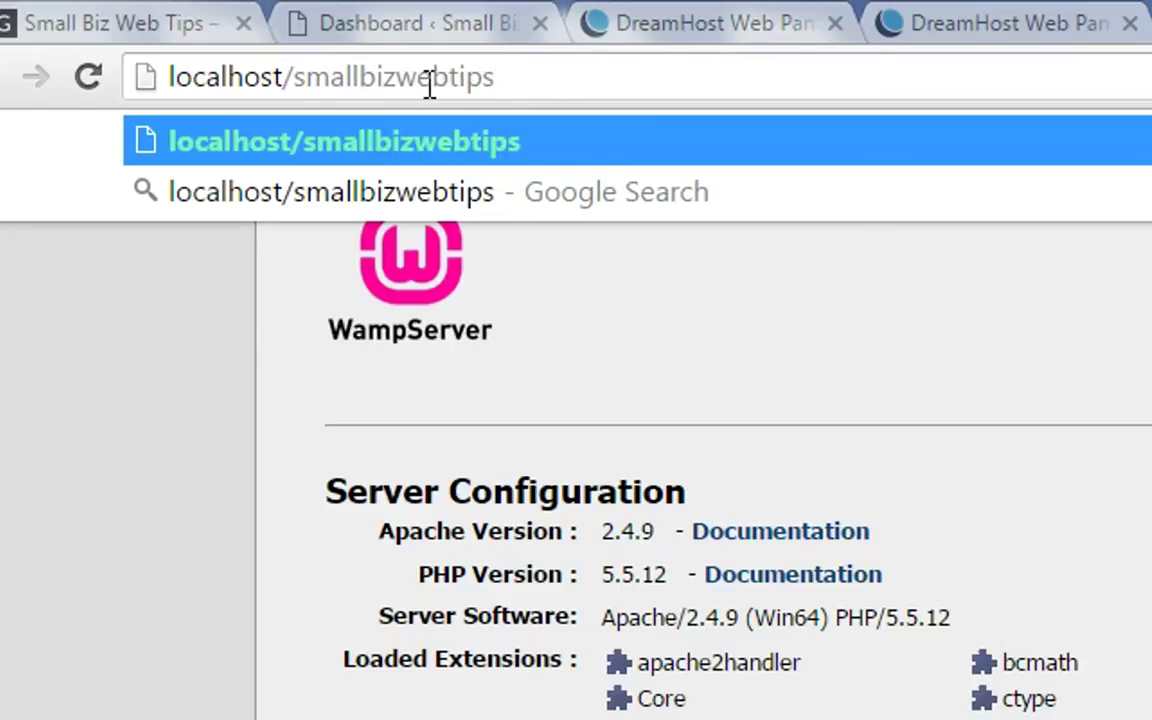
key(Return)
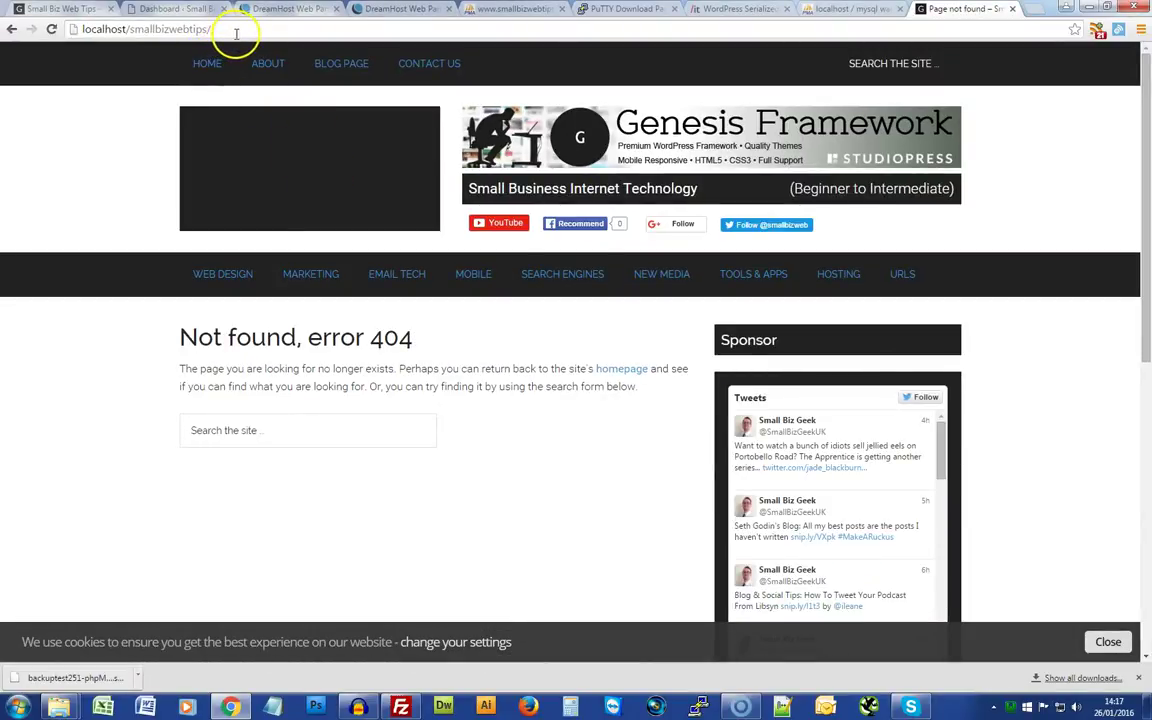
Compare the test post on the live site's homepage with the page shown by the local copy.
click(77, 9)
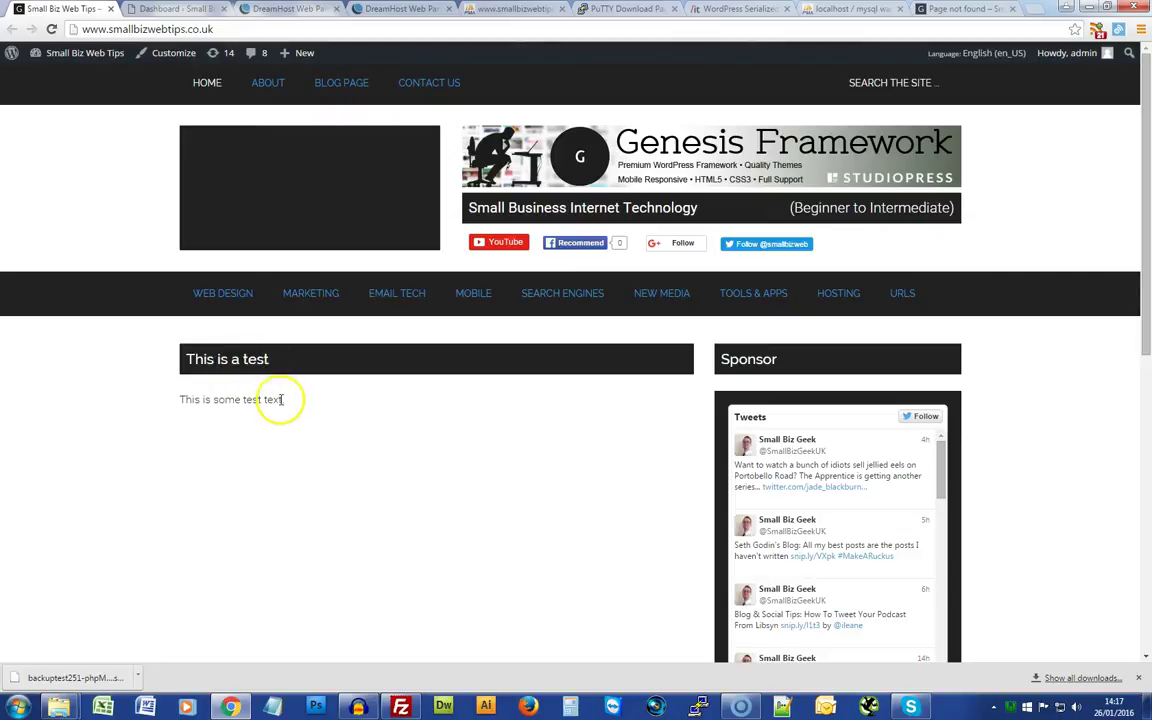
drag(219, 375, 186, 358)
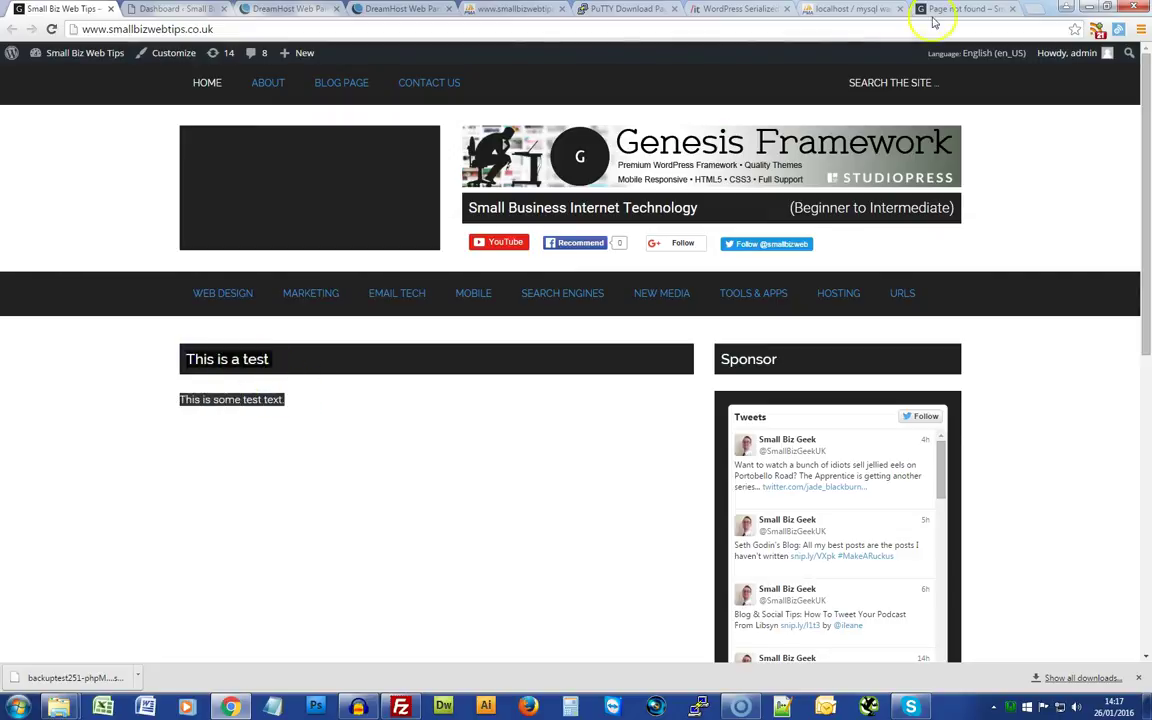
click(970, 9)
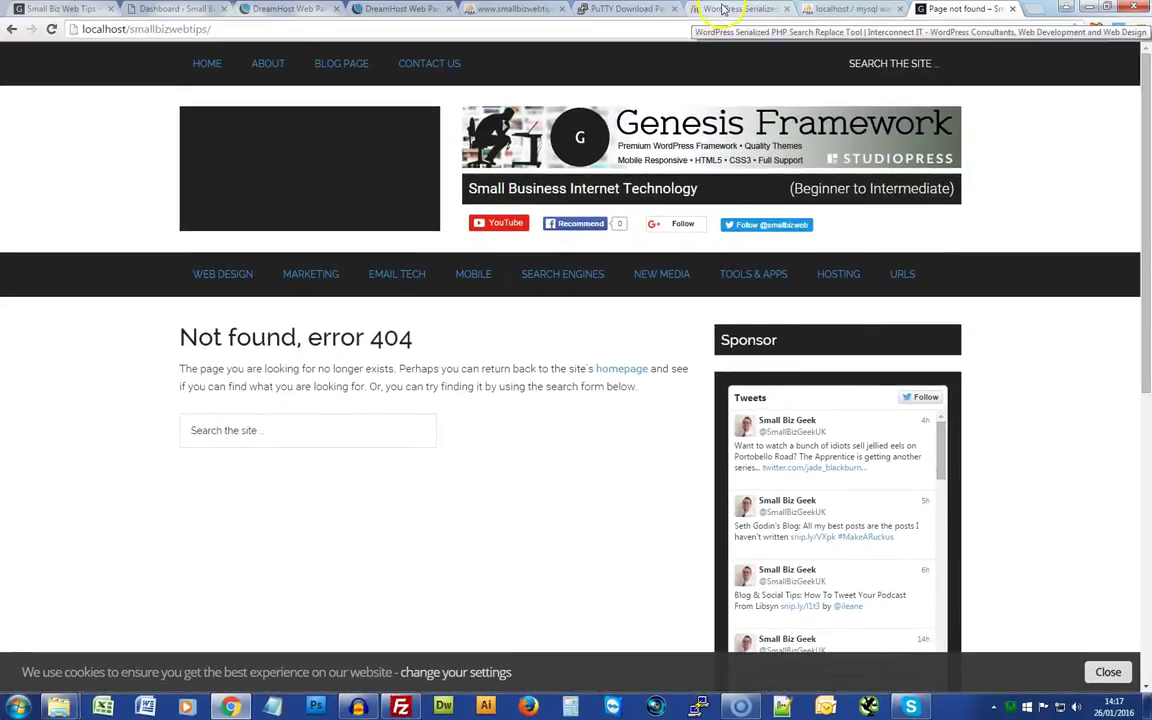
Search Google for "find and replace database interconnect/it" and open Interconnect IT's Database Search and Replace Script in PHP page.
click(724, 9)
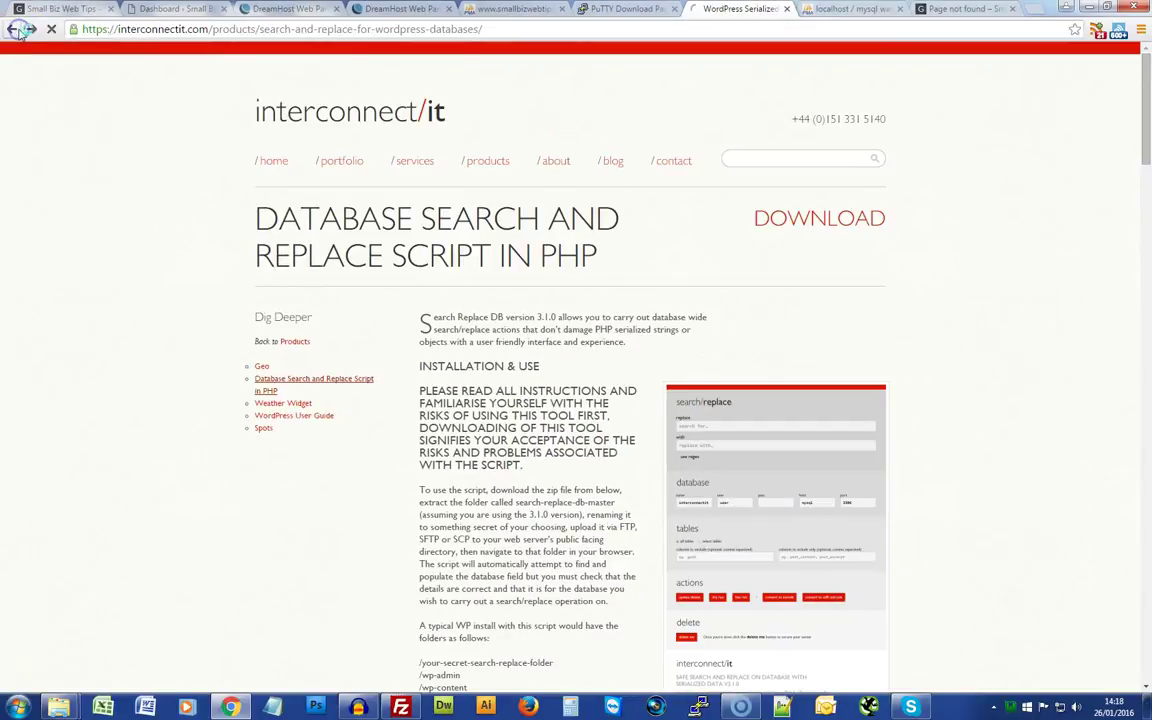
click(12, 30)
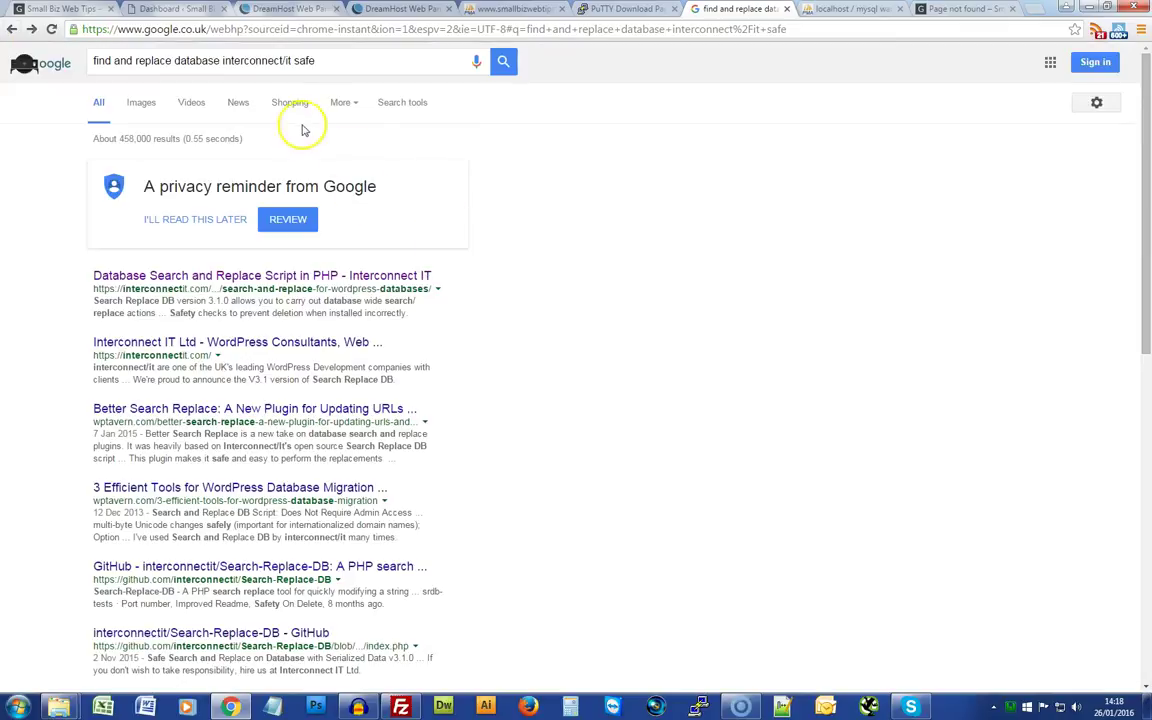
double_click(303, 61)
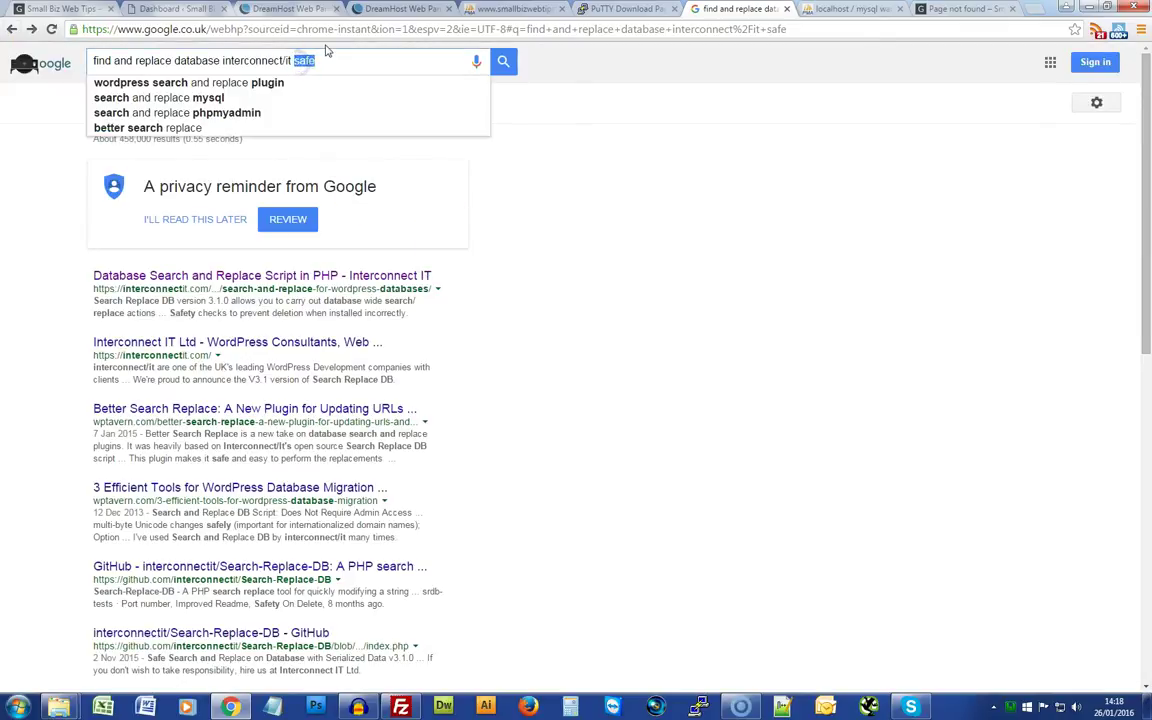
key(BackSpace)
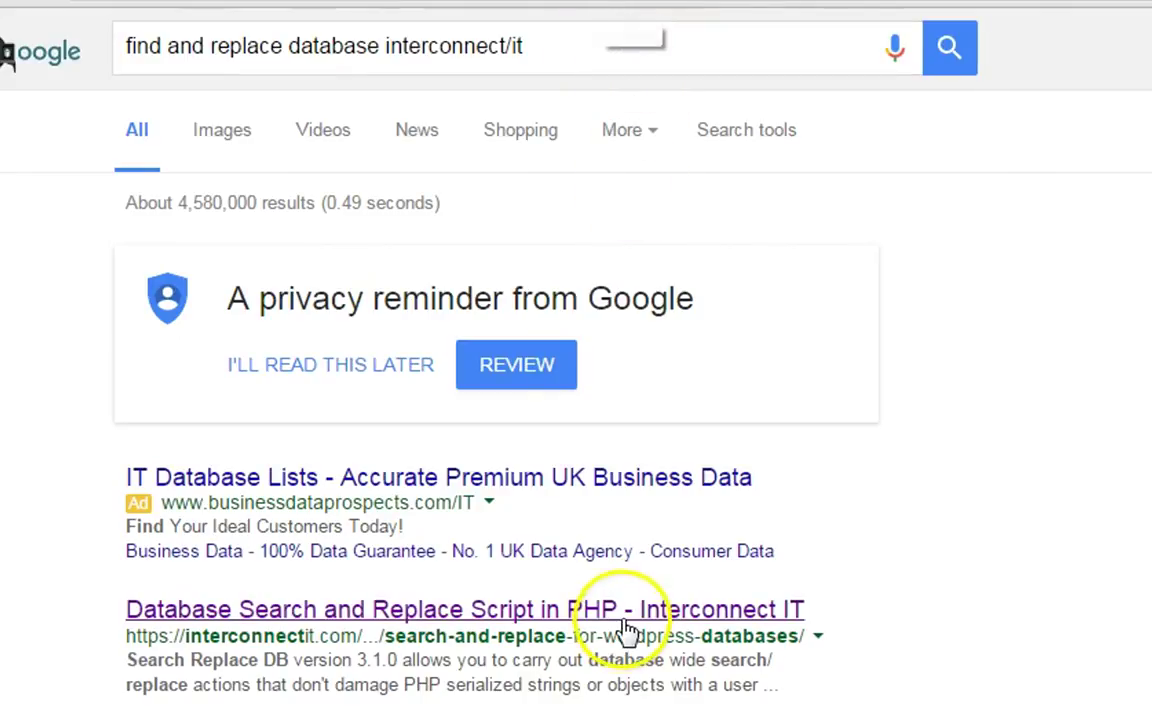
click(617, 622)
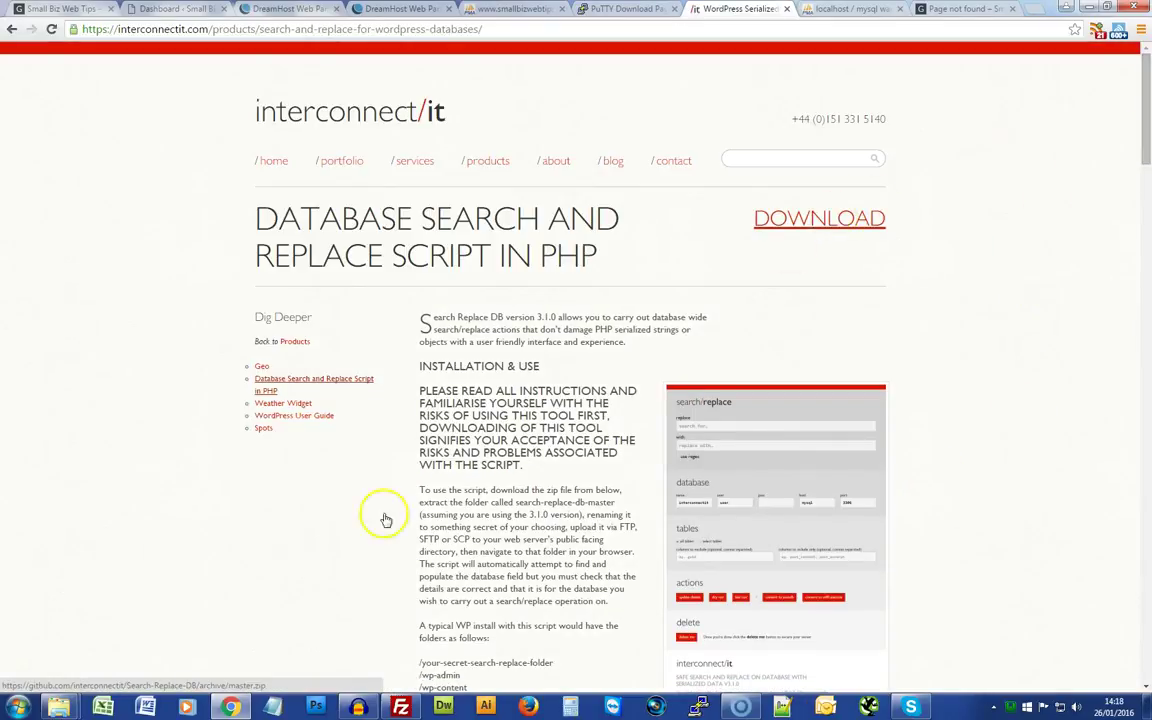
Copy the Search-Replace-DB-master ZIP from the WordPress gadgets, plugins, scripts folder into C:\wamp\www\smallbizwebtips.
right_click(58, 708)
click(60, 636)
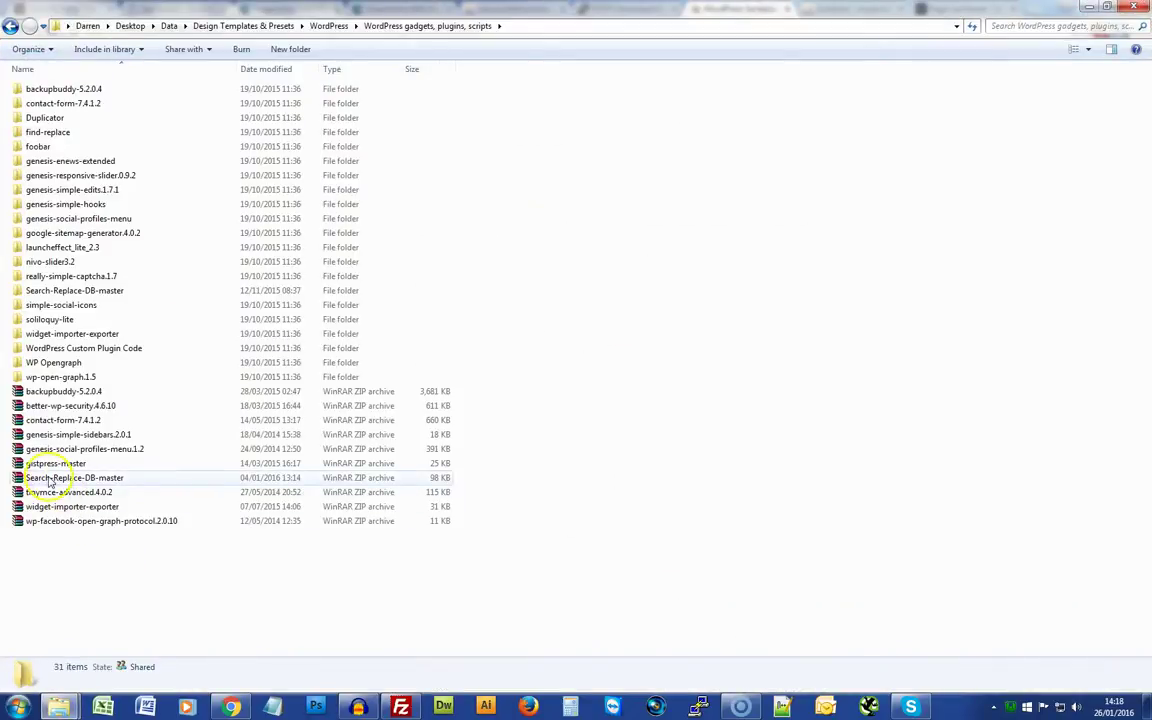
click(40, 479)
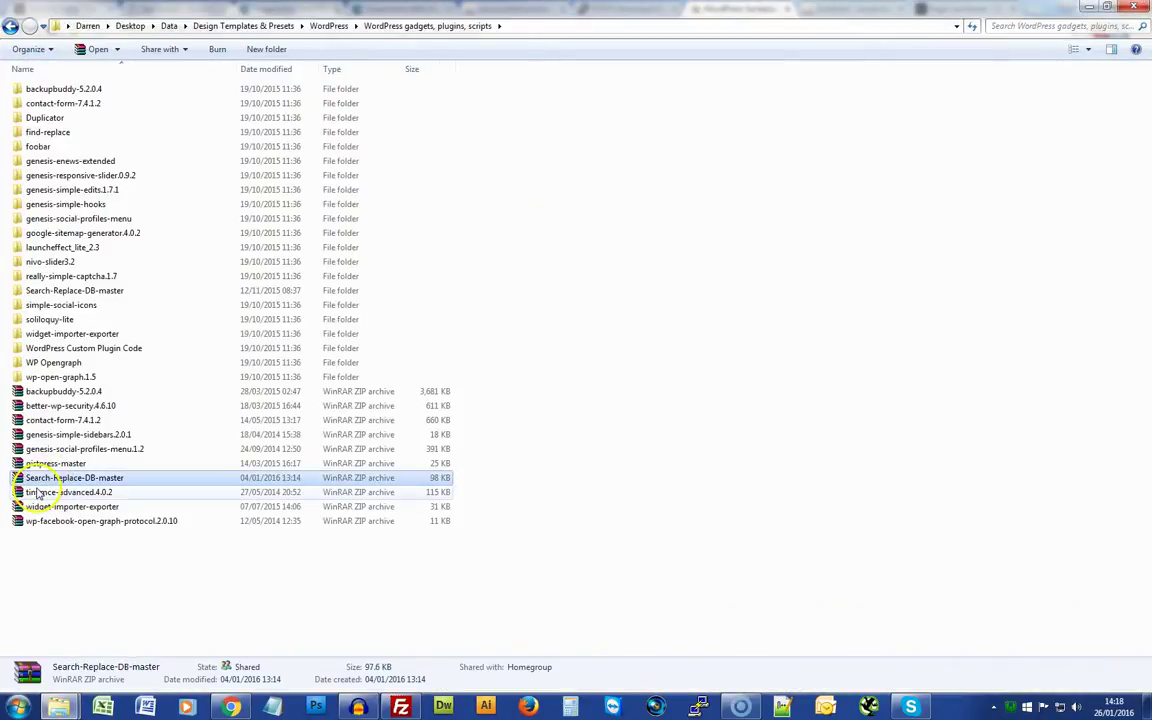
mouse_move(27, 484)
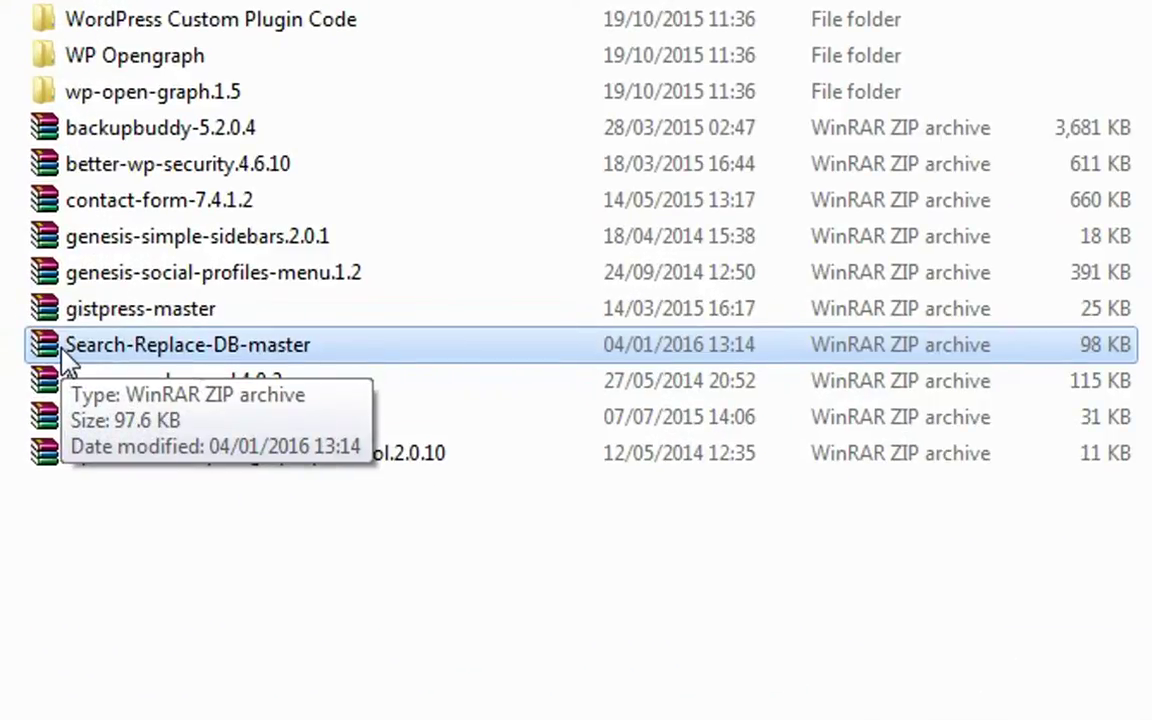
right_click(68, 362)
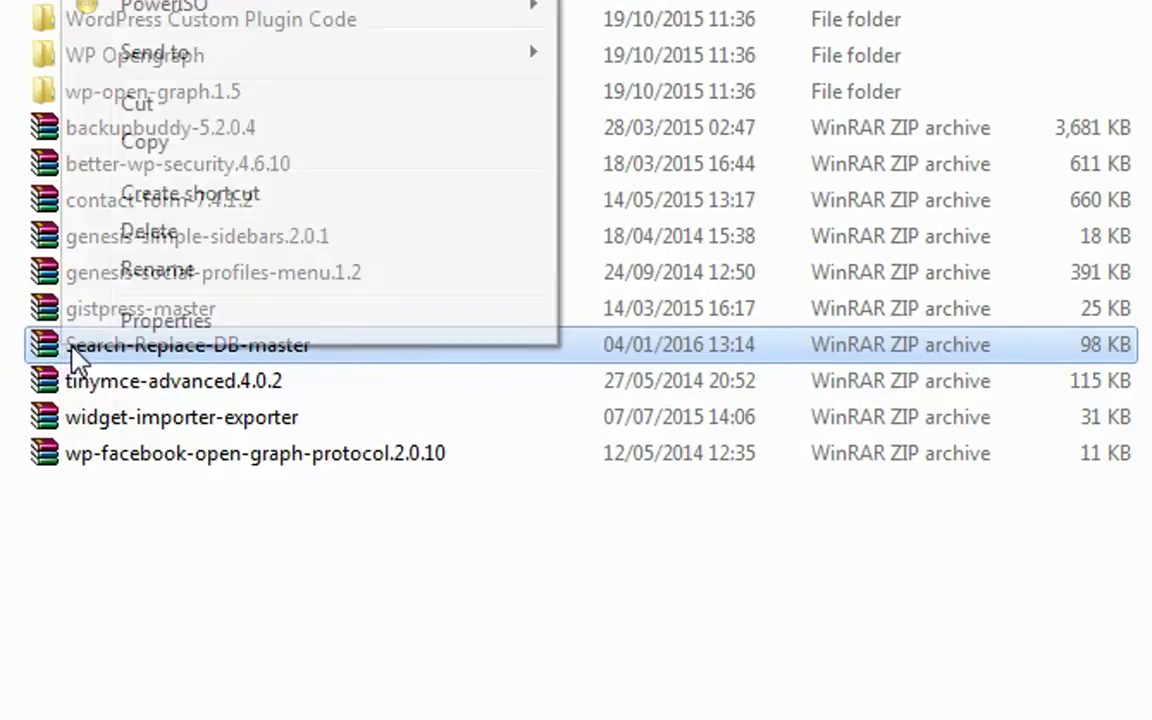
click(183, 143)
mouse_move(58, 706)
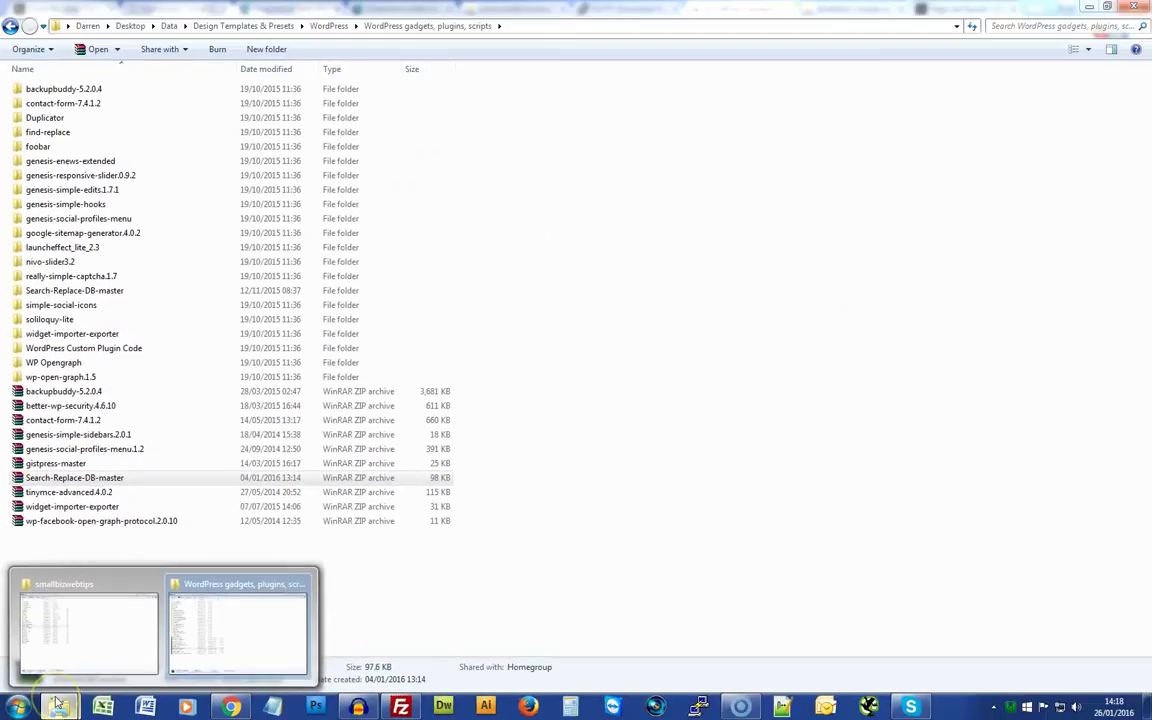
click(80, 628)
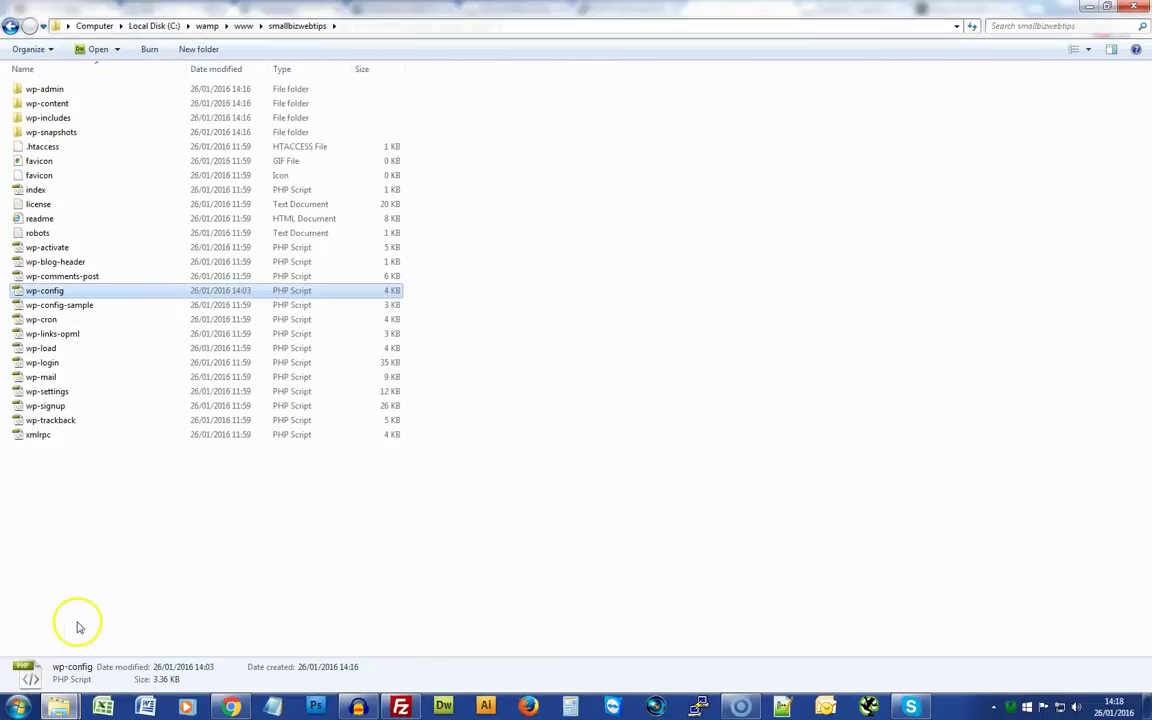
click(110, 488)
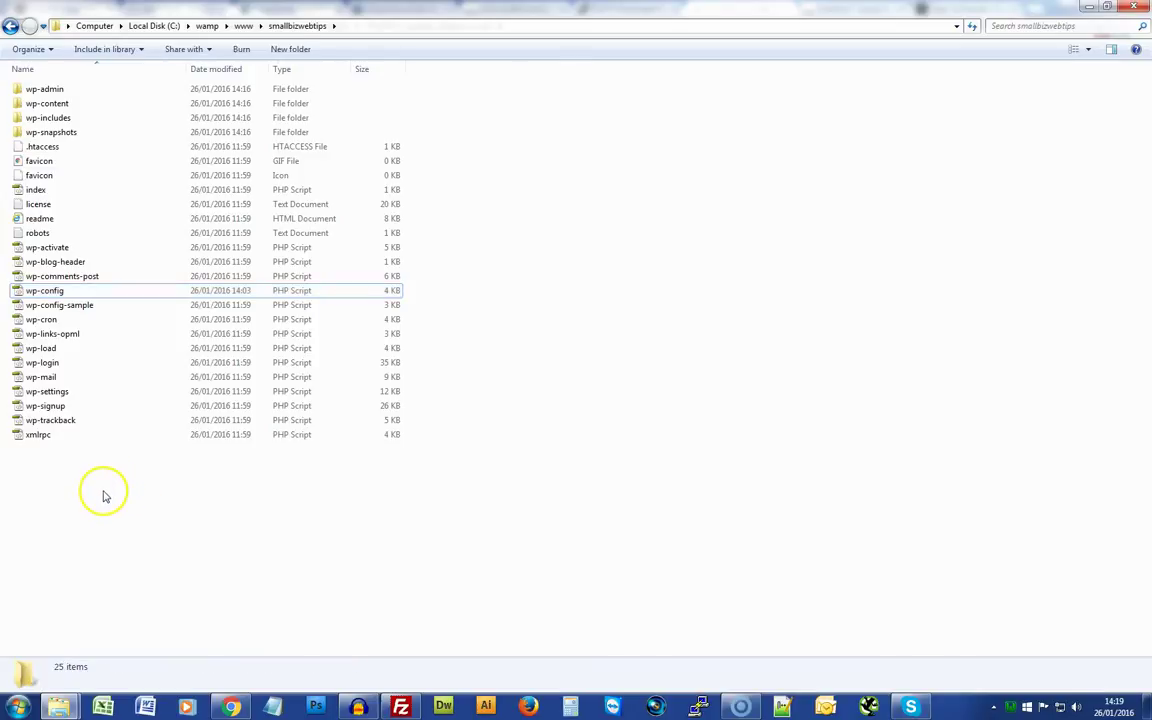
right_click(102, 495)
click(131, 386)
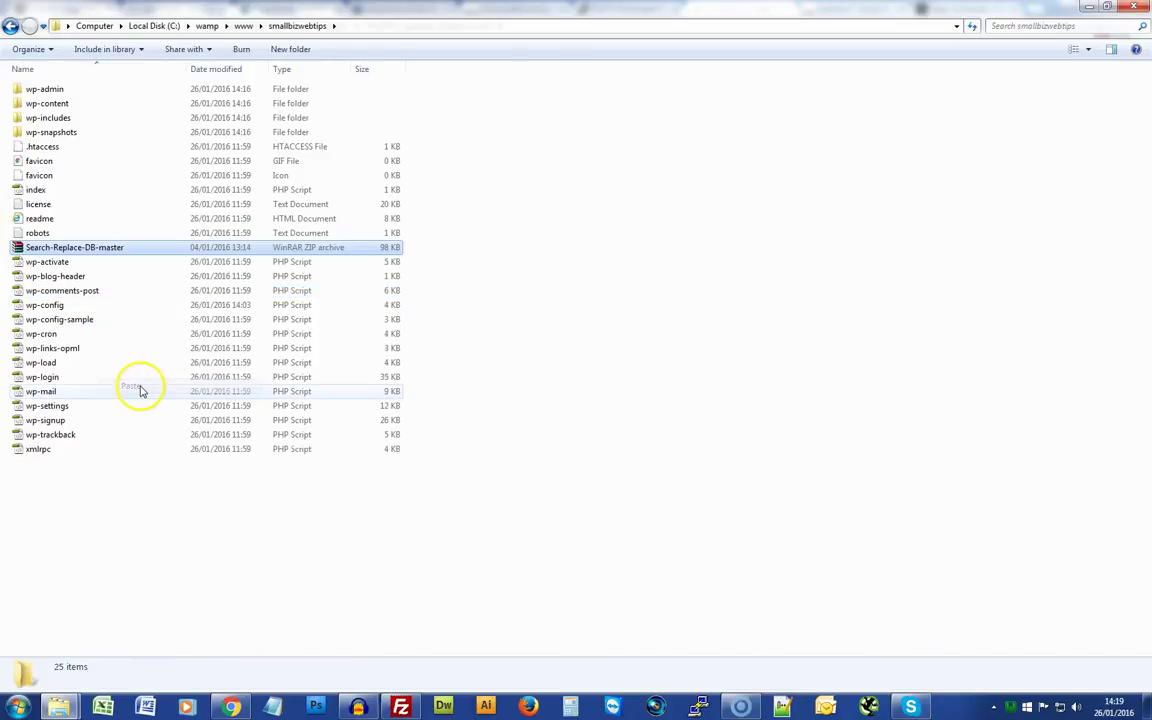
Extract the Search-Replace-DB-master archive into a folder of the same name and delete the ZIP from smallbizwebtips.
right_click(74, 248)
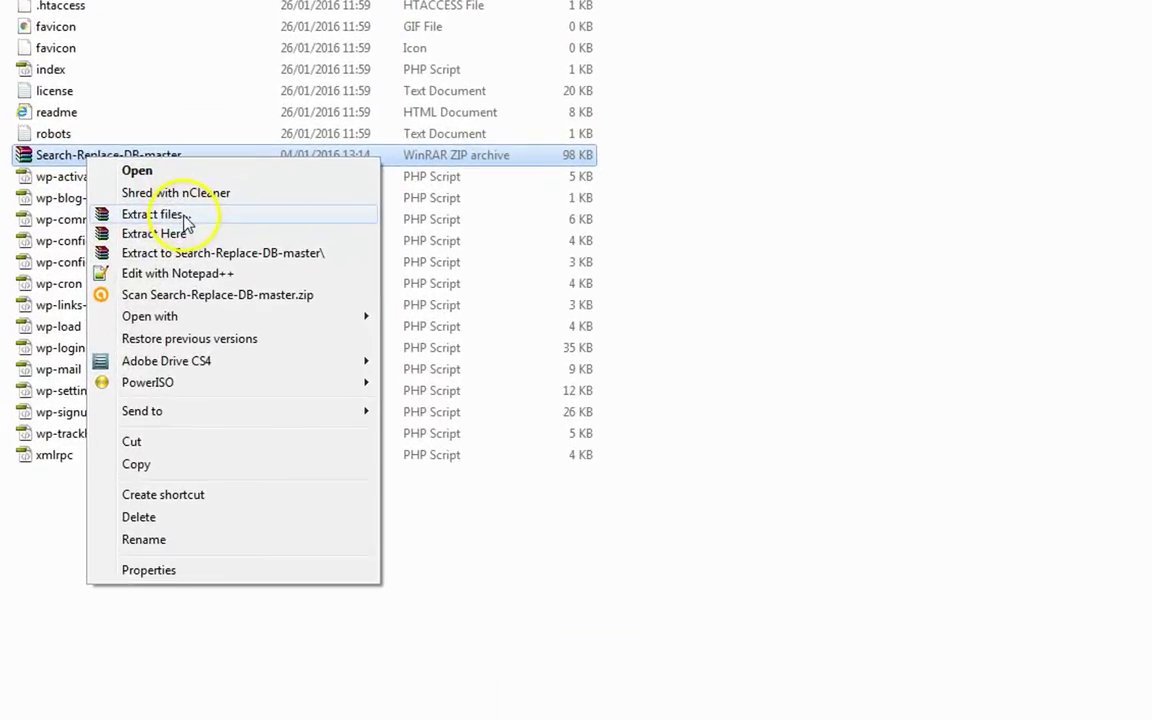
click(120, 286)
click(899, 535)
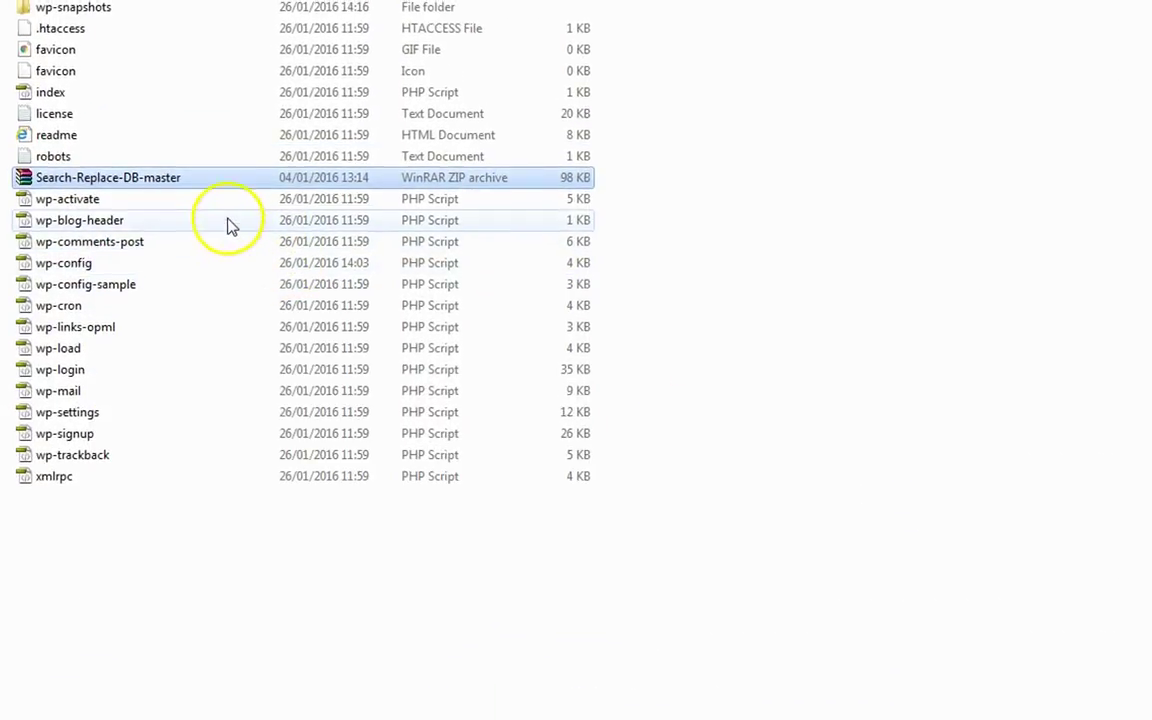
right_click(45, 261)
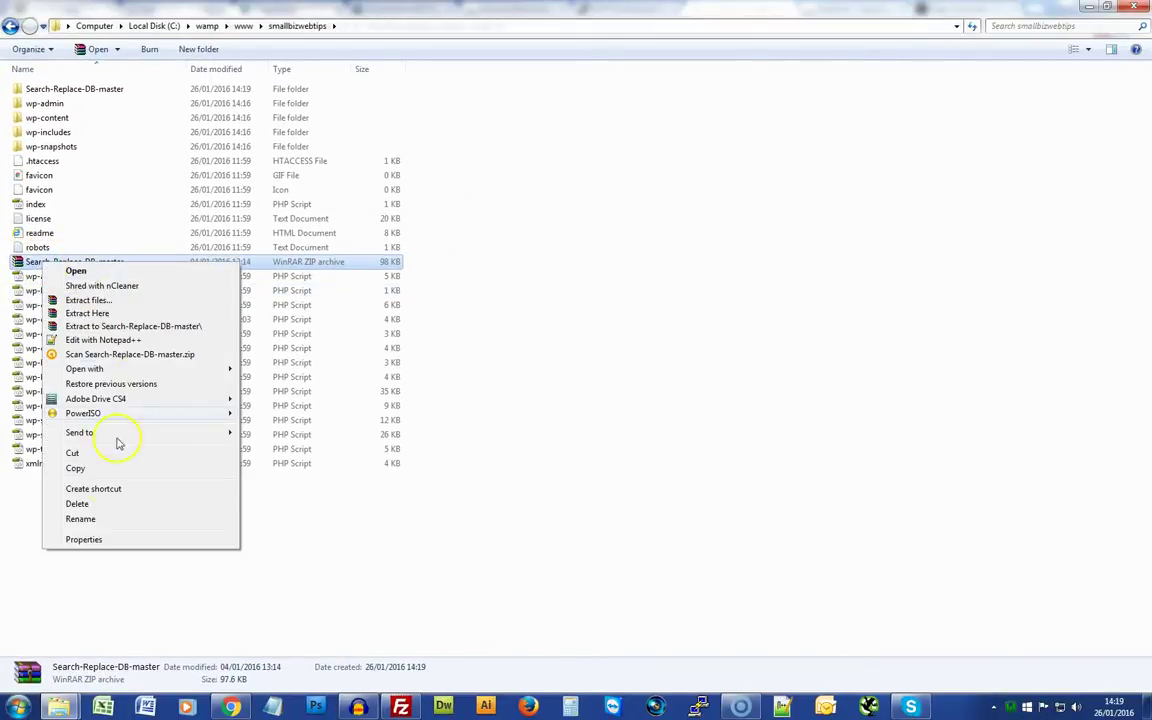
click(99, 510)
click(603, 482)
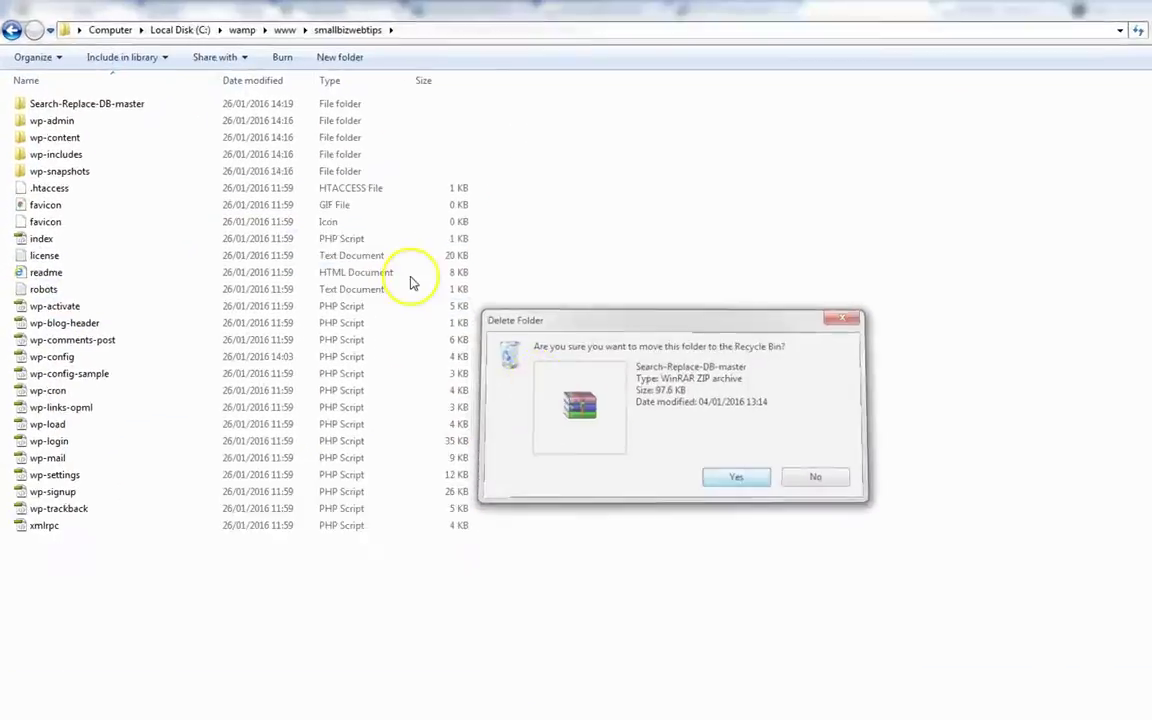
Rename the extracted Search-Replace-DB-master folder in smallbizwebtips as srdb.
click(310, 322)
click(340, 330)
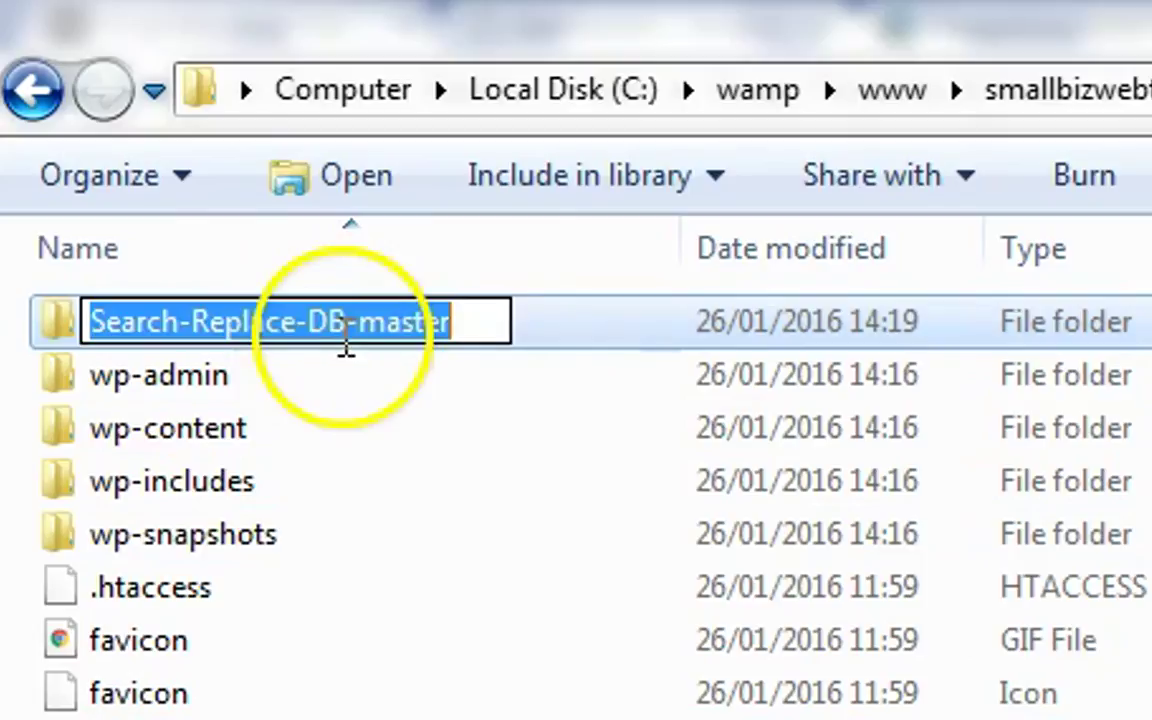
text(srdb)
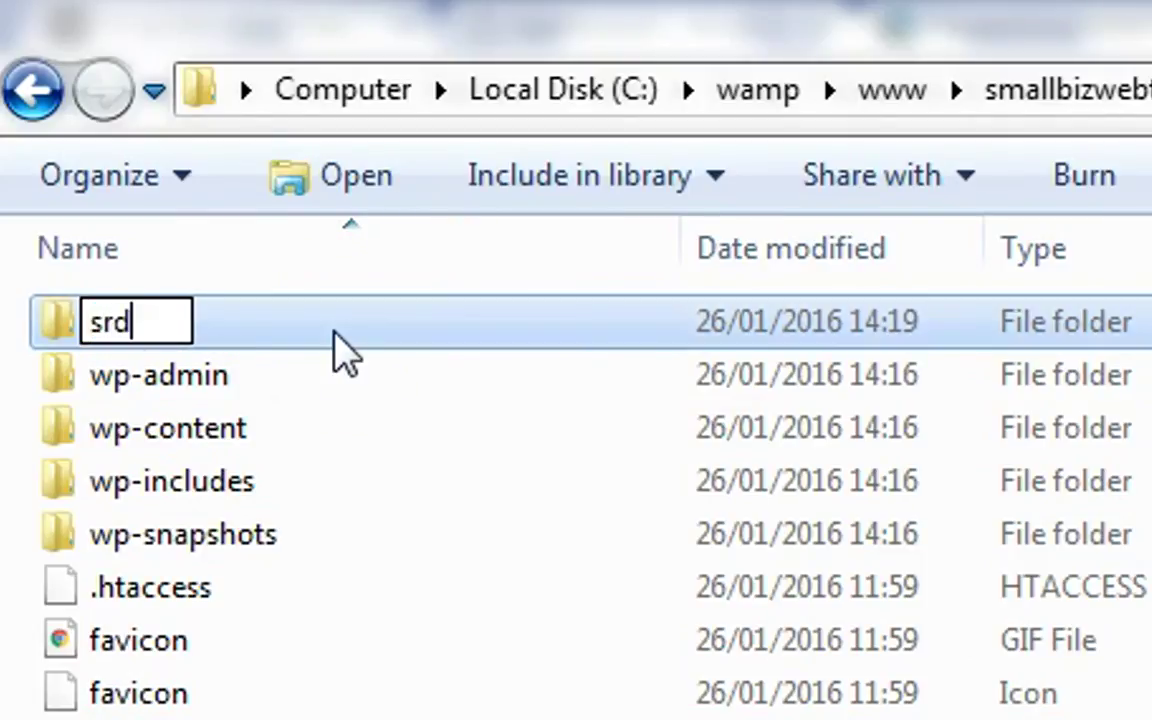
click(88, 60)
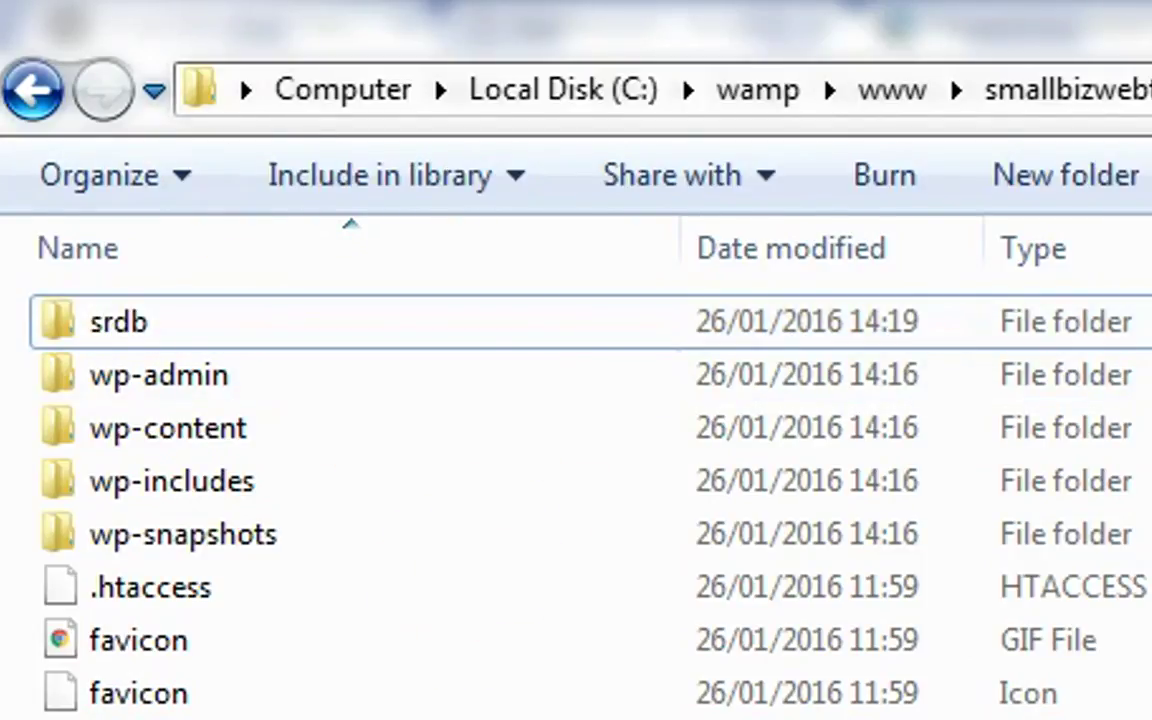
In the browser, load localhost/smallbizwebtips/srdb/ and open its Search-Replace-DB-master directory to start the search and replace tool.
key(alt+Tab)
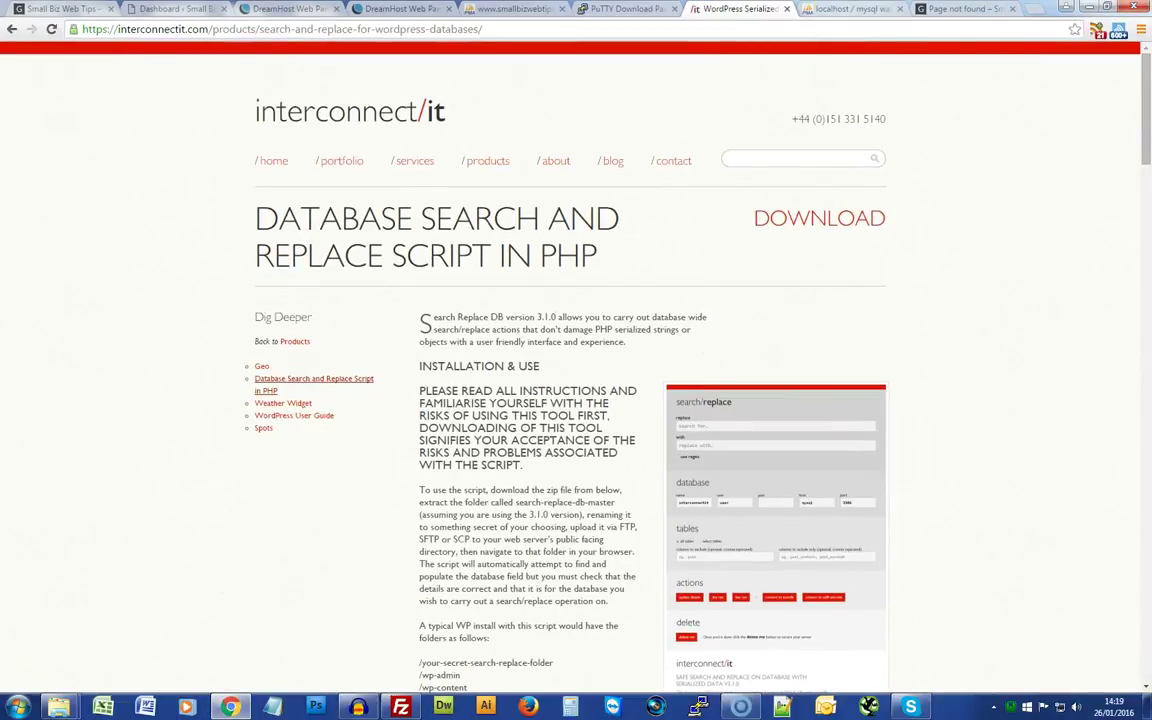
click(948, 9)
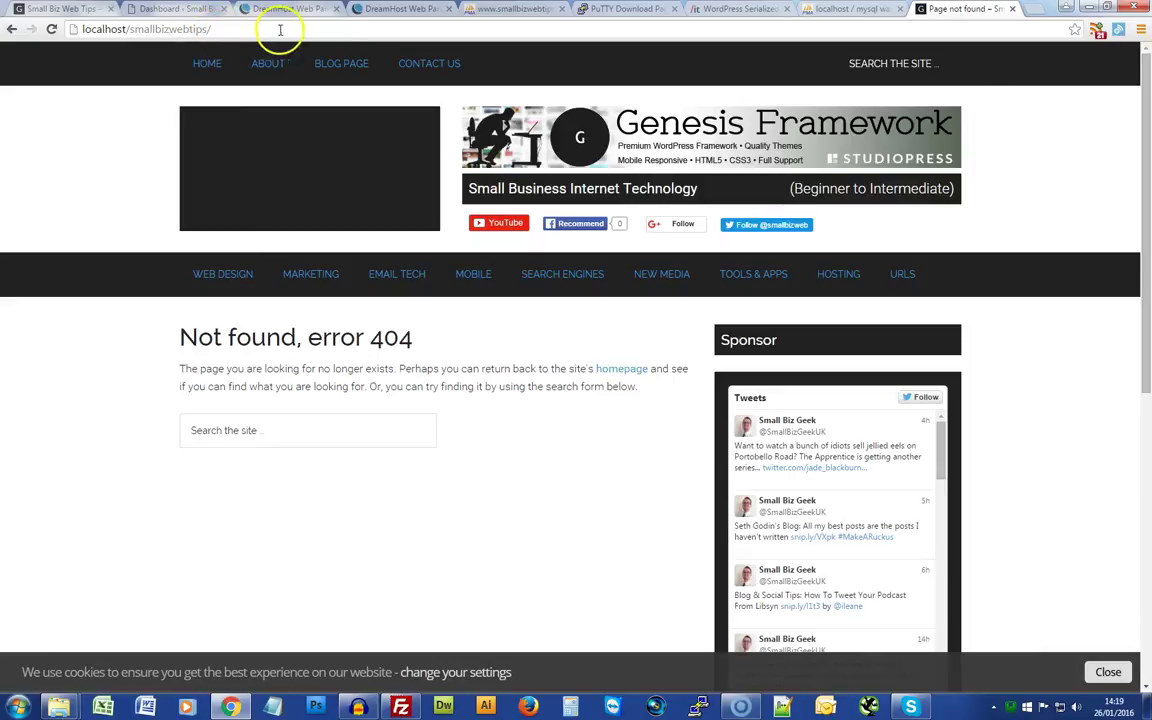
click(230, 29)
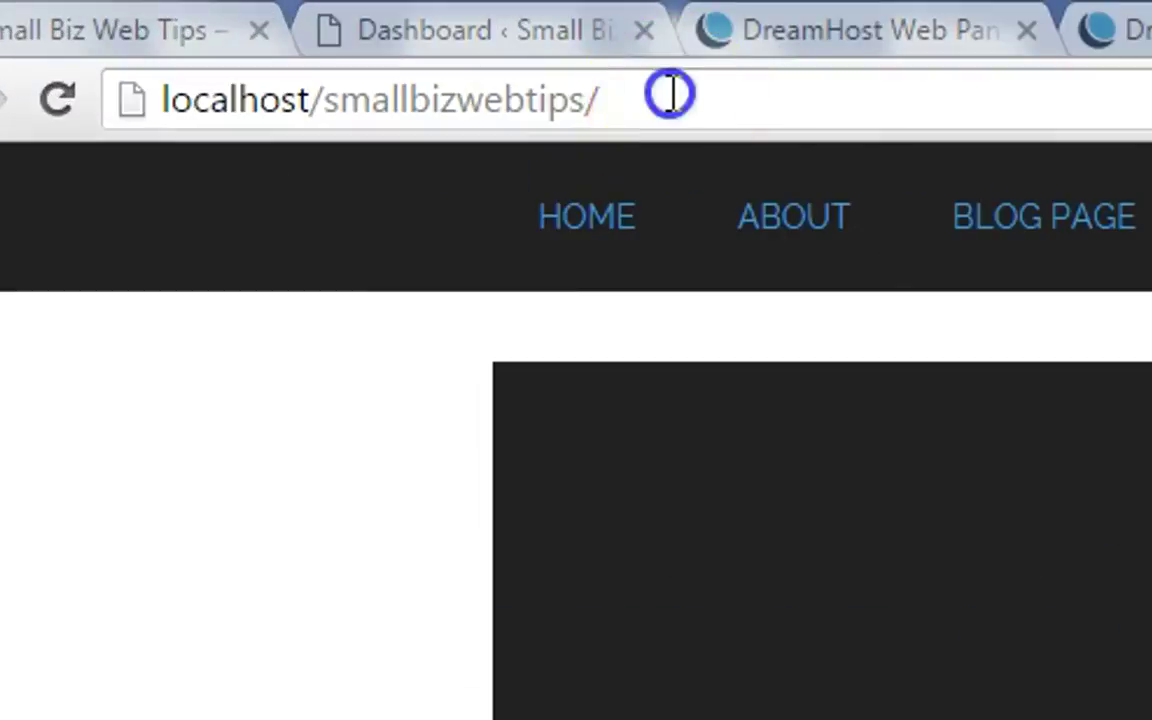
text(srdb/)
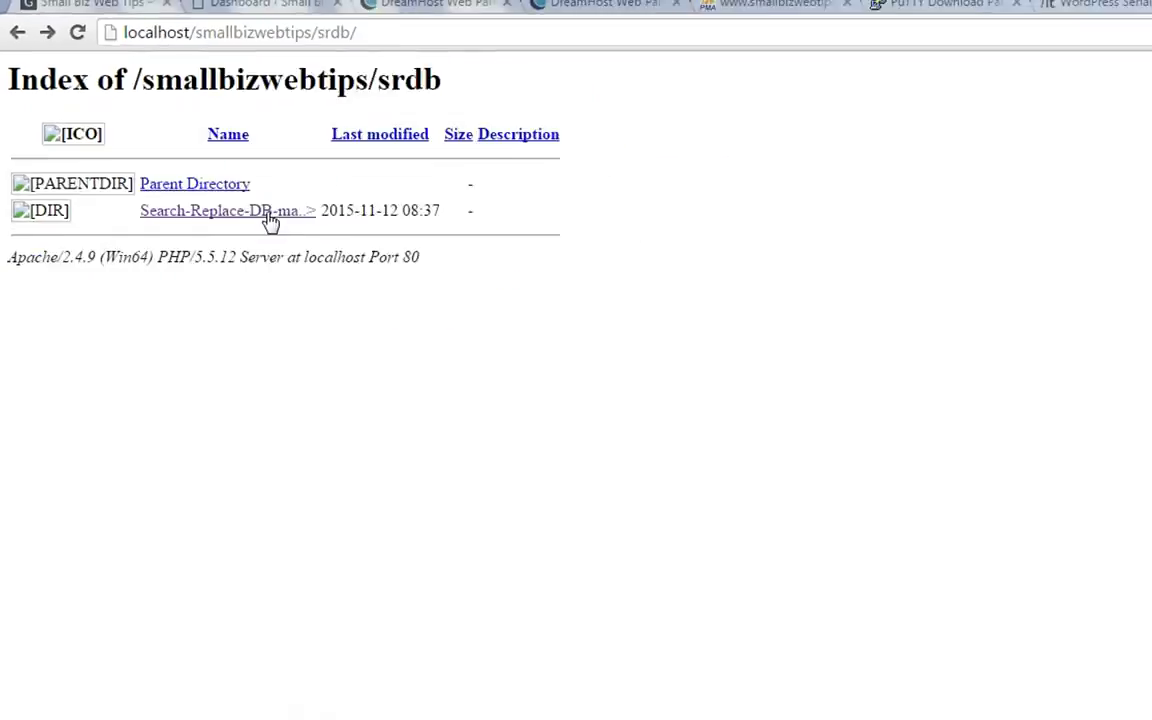
click(463, 348)
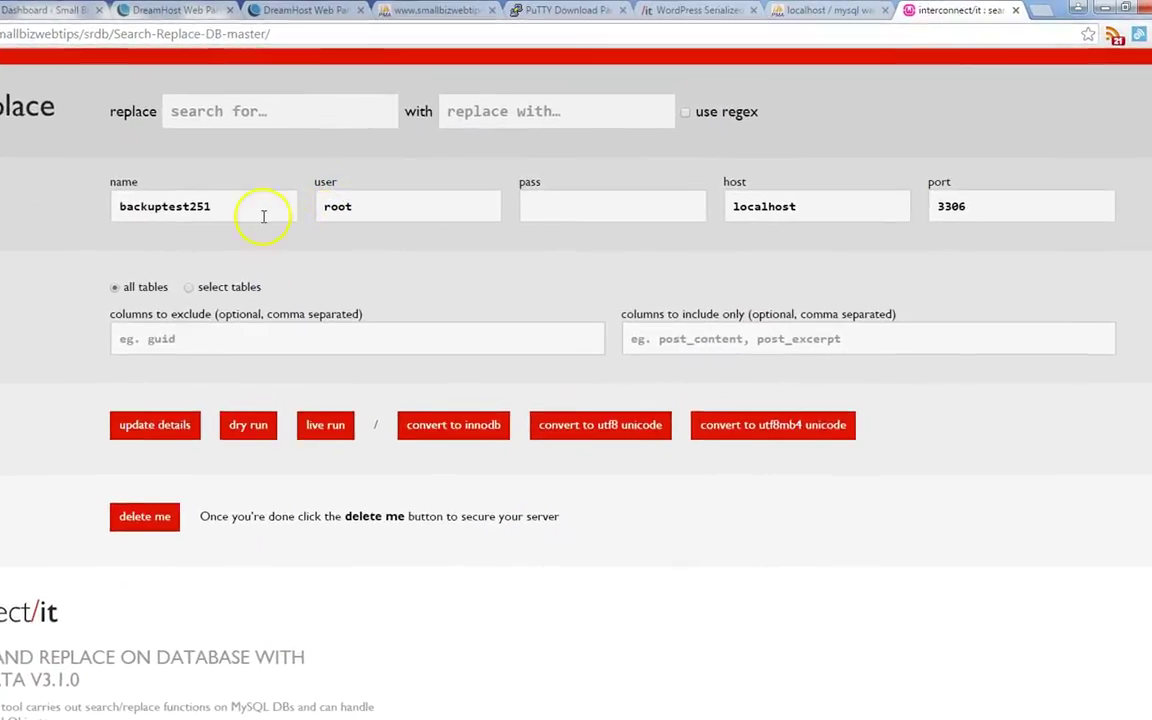
Check the search and replace tool's database name, user, password, host and port settings.
drag(125, 228, 0, 229)
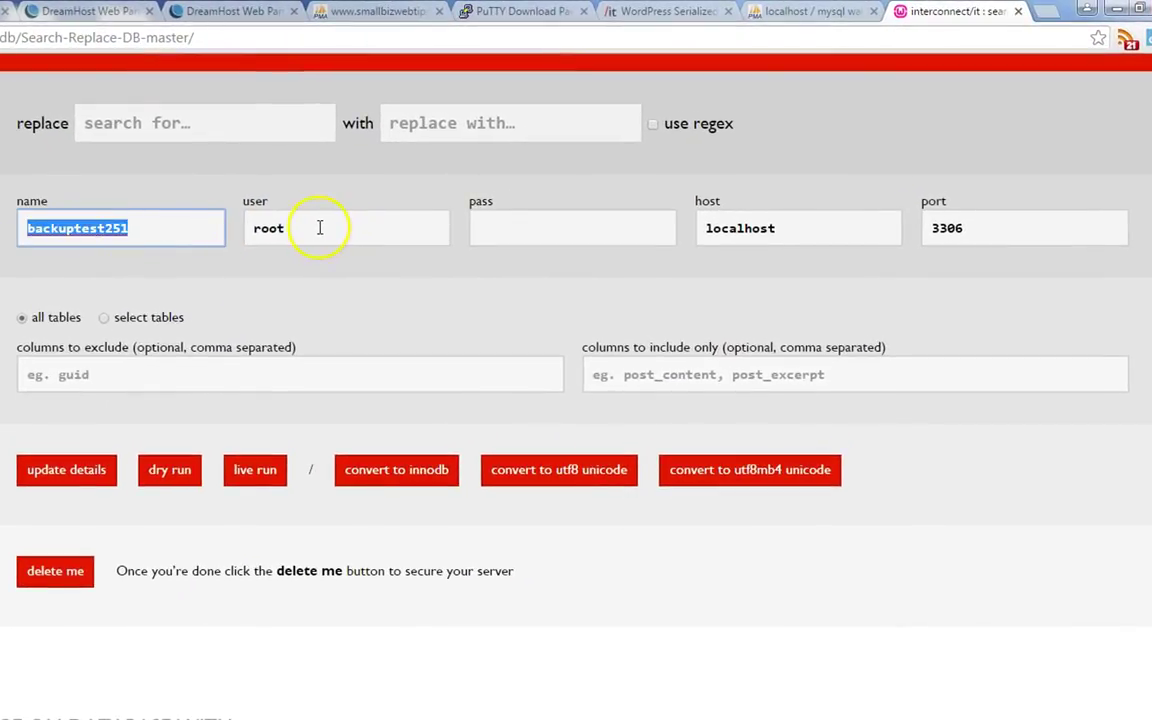
drag(322, 228, 228, 228)
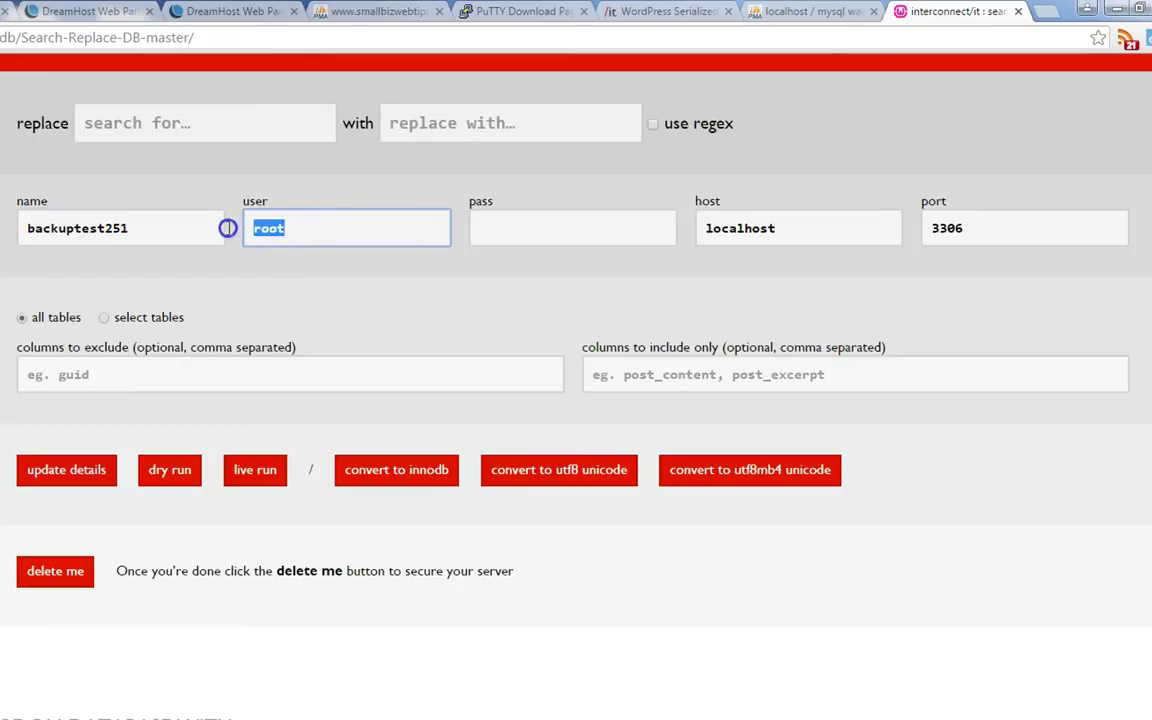
click(548, 226)
drag(859, 227, 641, 229)
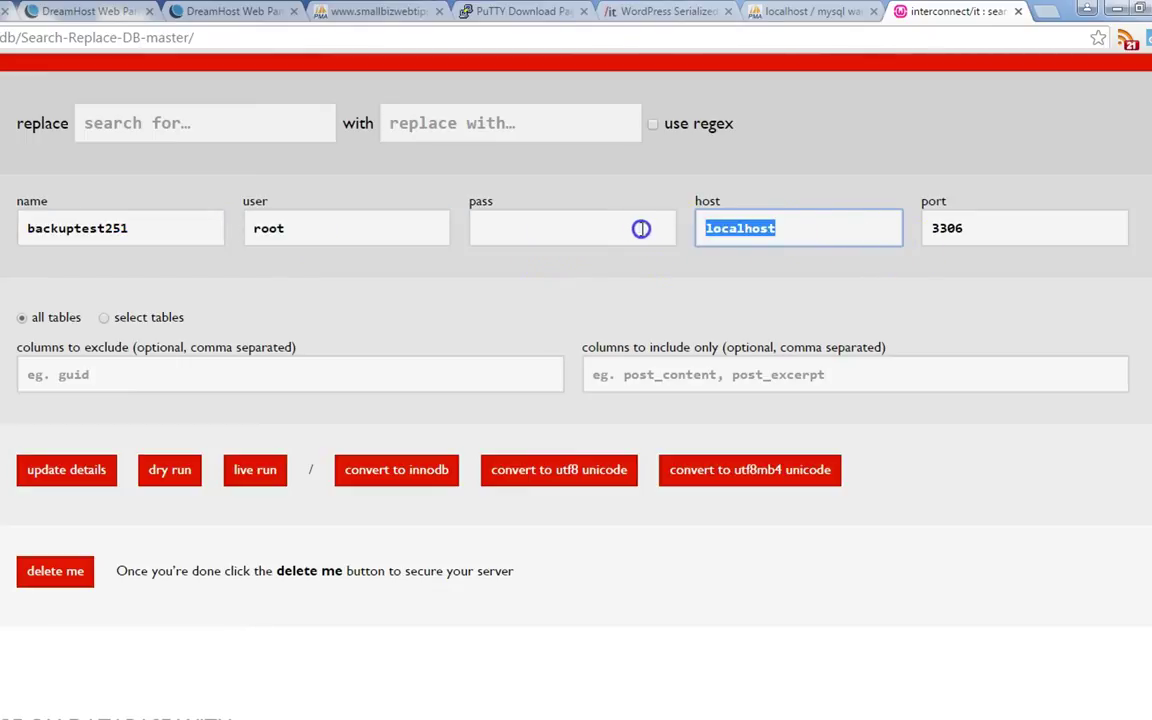
click(946, 232)
double_click(948, 228)
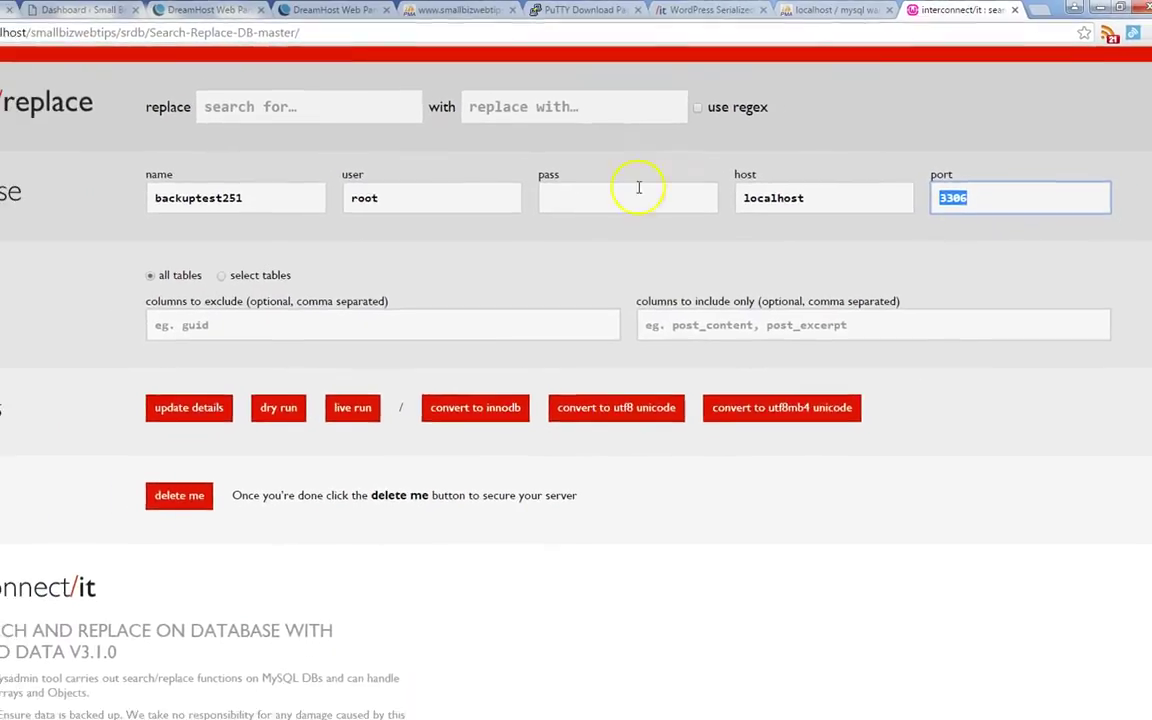
click(389, 107)
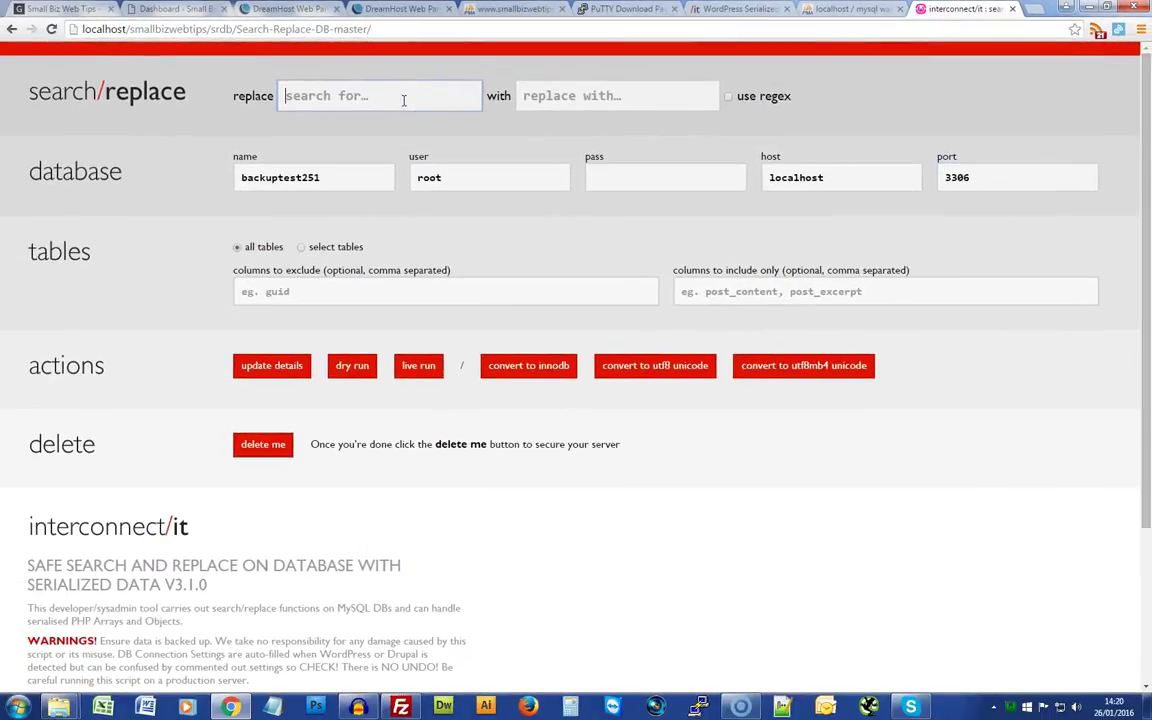
click(100, 9)
click(206, 29)
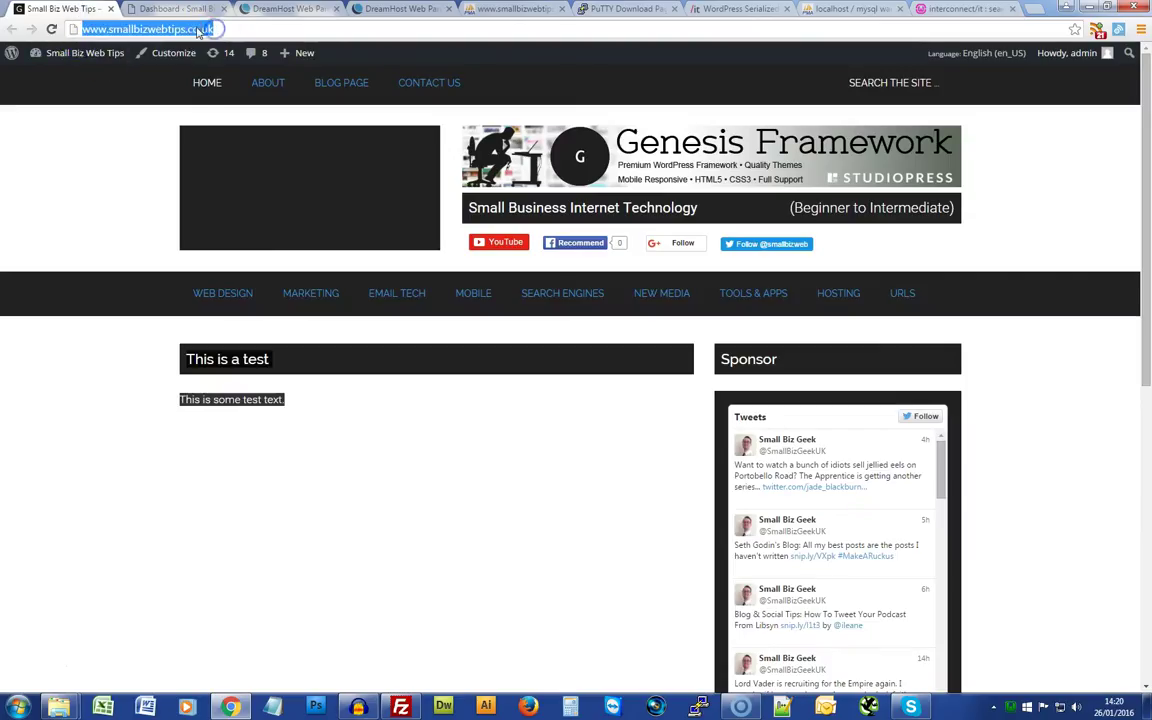
right_click(198, 30)
click(235, 76)
click(850, 9)
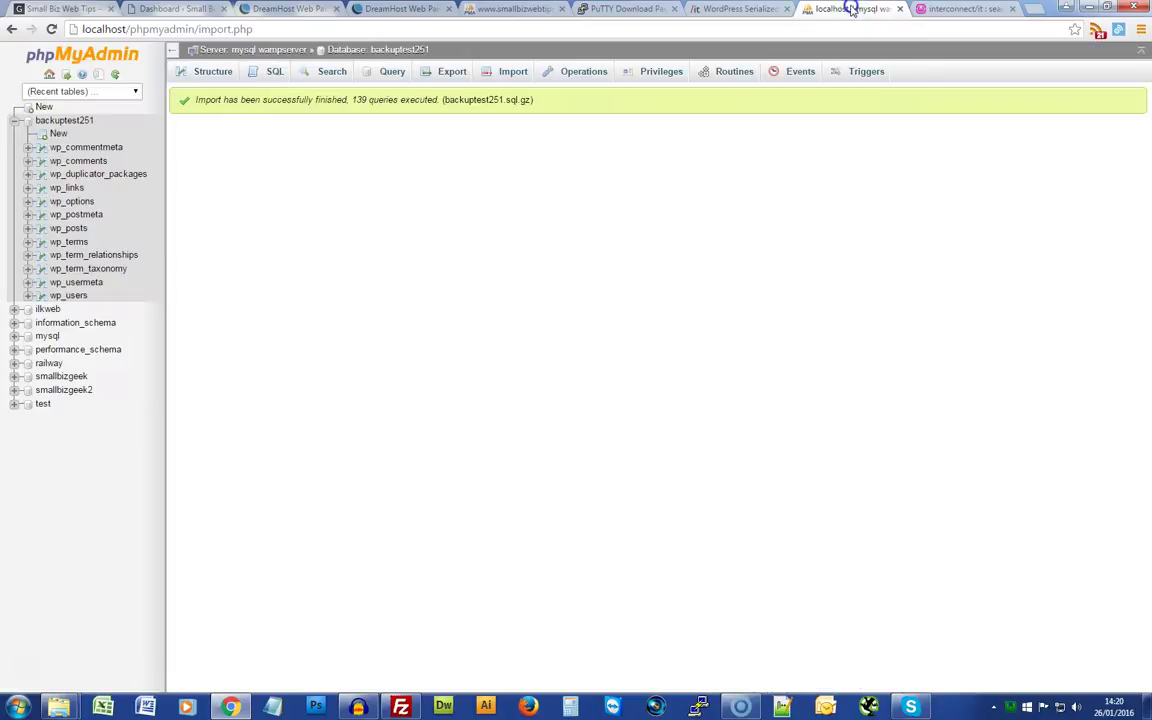
click(947, 10)
click(367, 95)
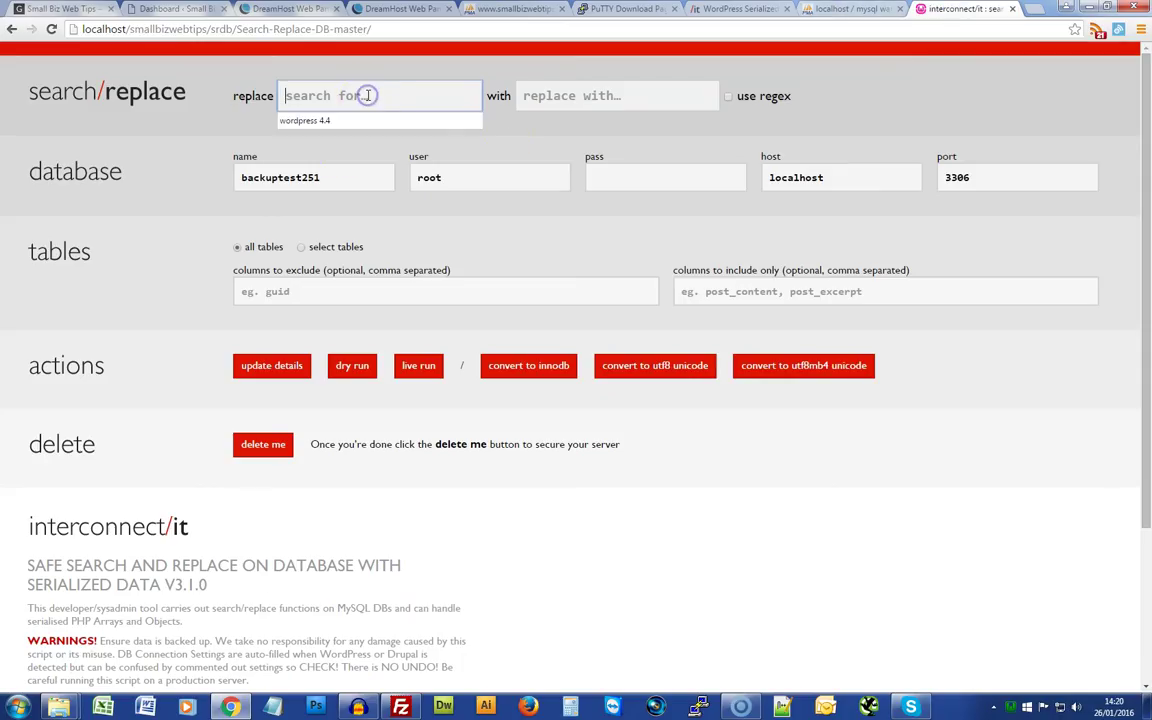
key(ctrl+v)
click(349, 96)
drag(485, 318, 121, 318)
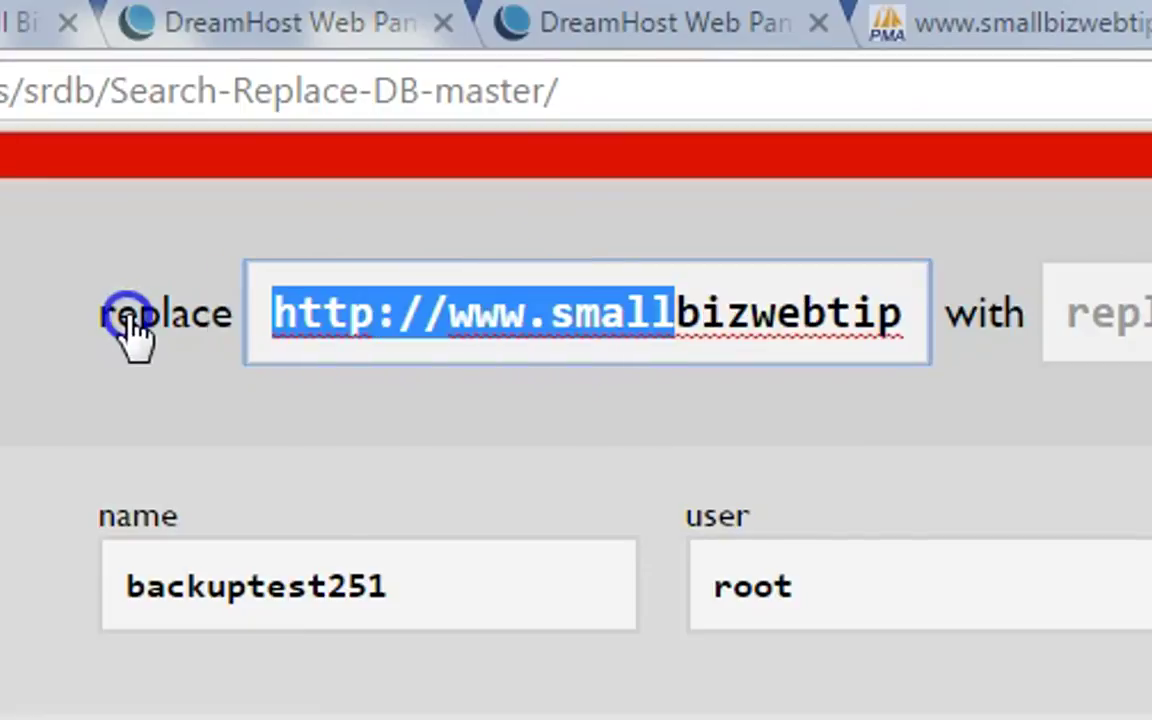
click(427, 273)
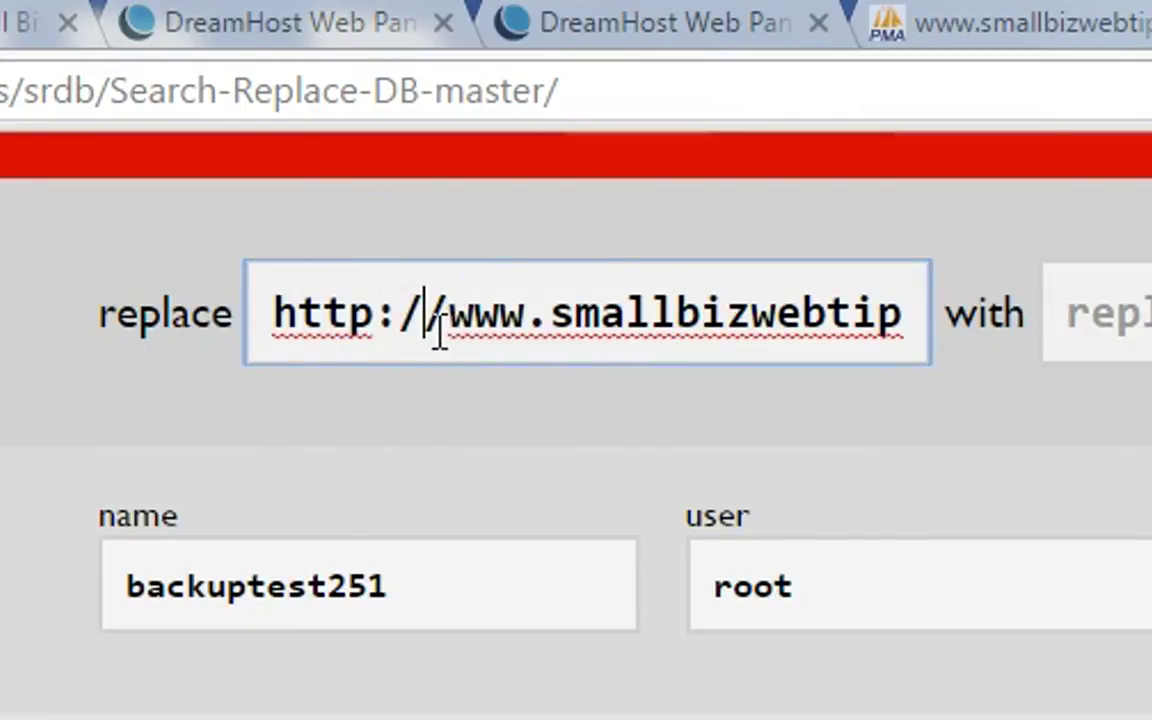
drag(535, 319, 884, 345)
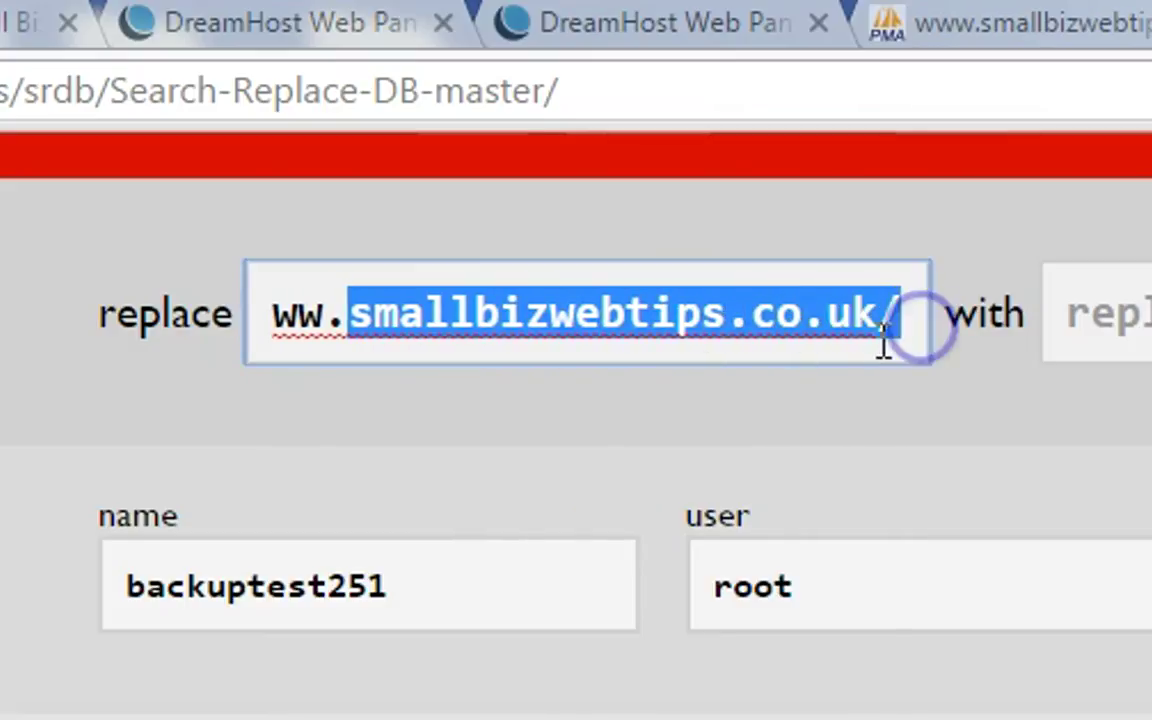
click(890, 333)
key(Tab)
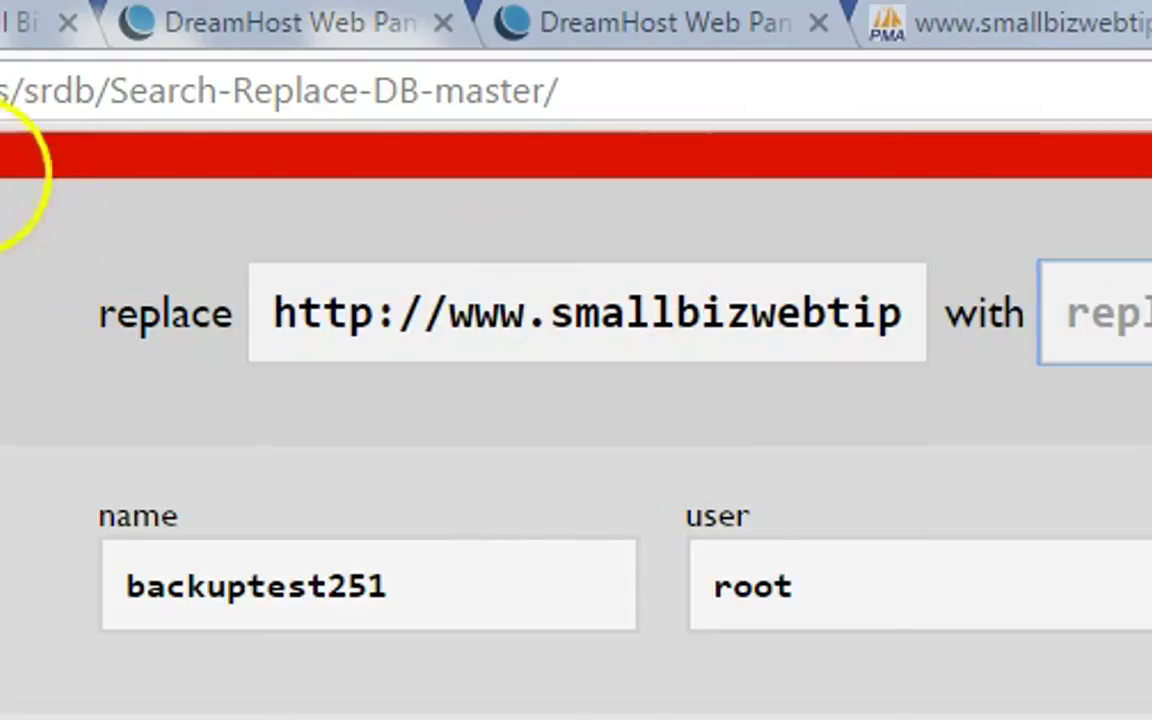
drag(23, 92, 0, 91)
right_click(100, 29)
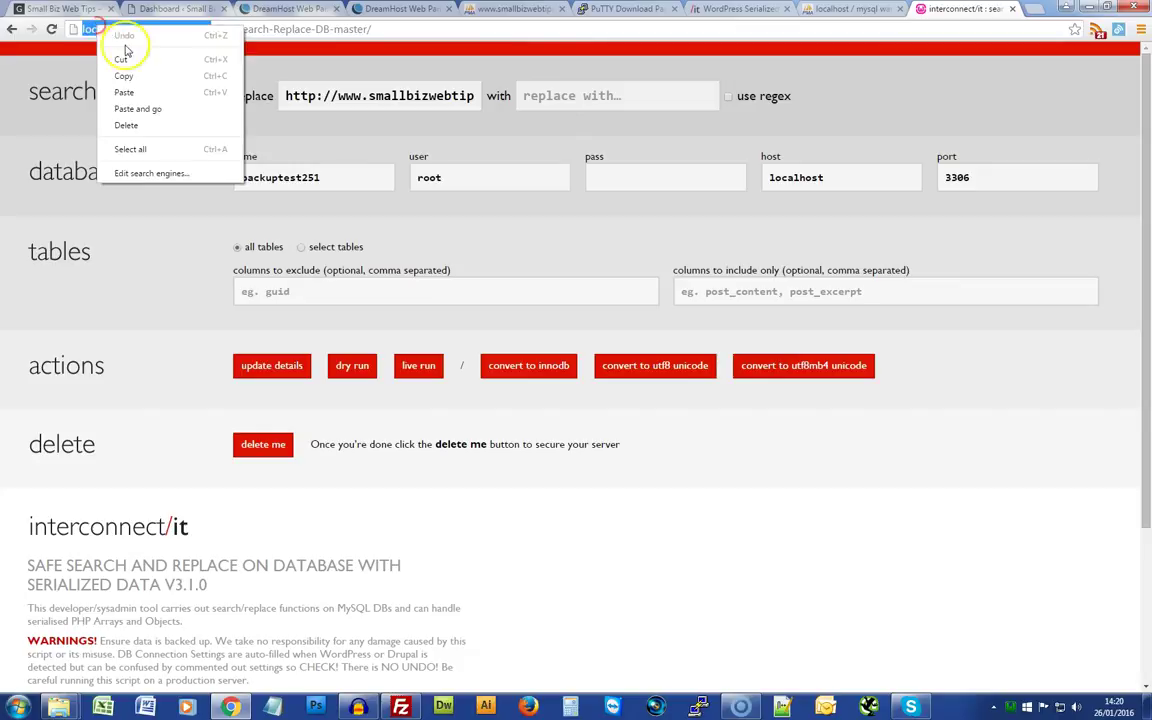
click(123, 76)
click(543, 93)
key(ctrl+v)
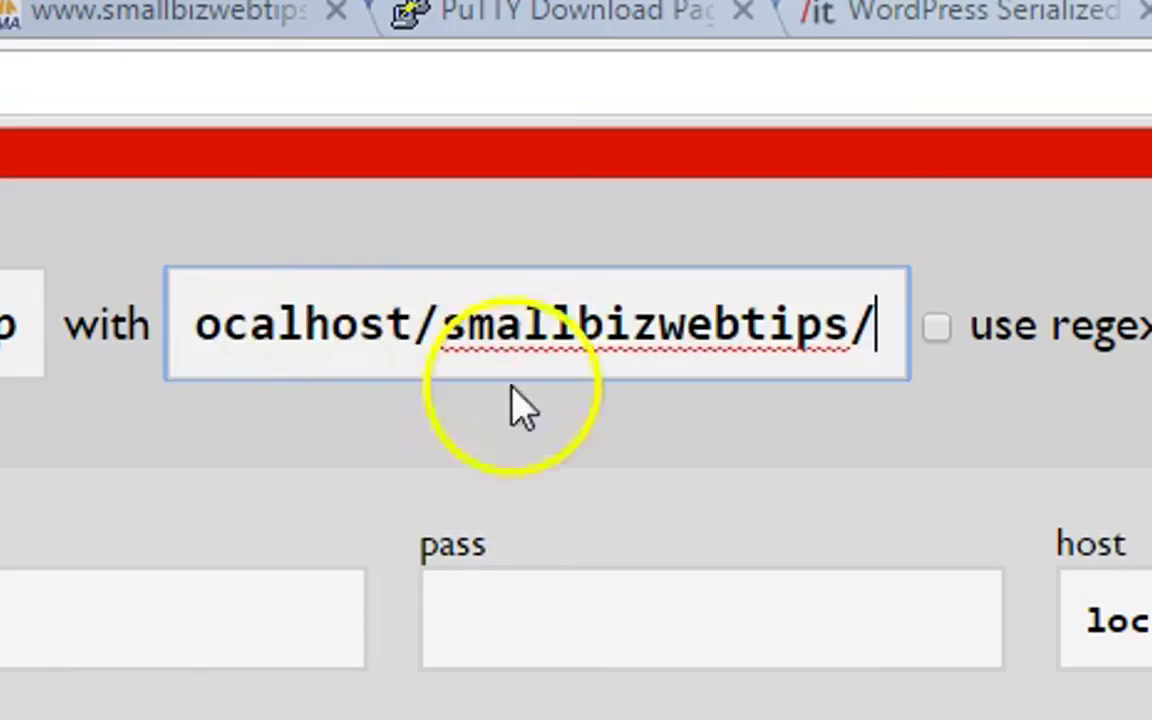
drag(445, 321, 239, 309)
click(552, 320)
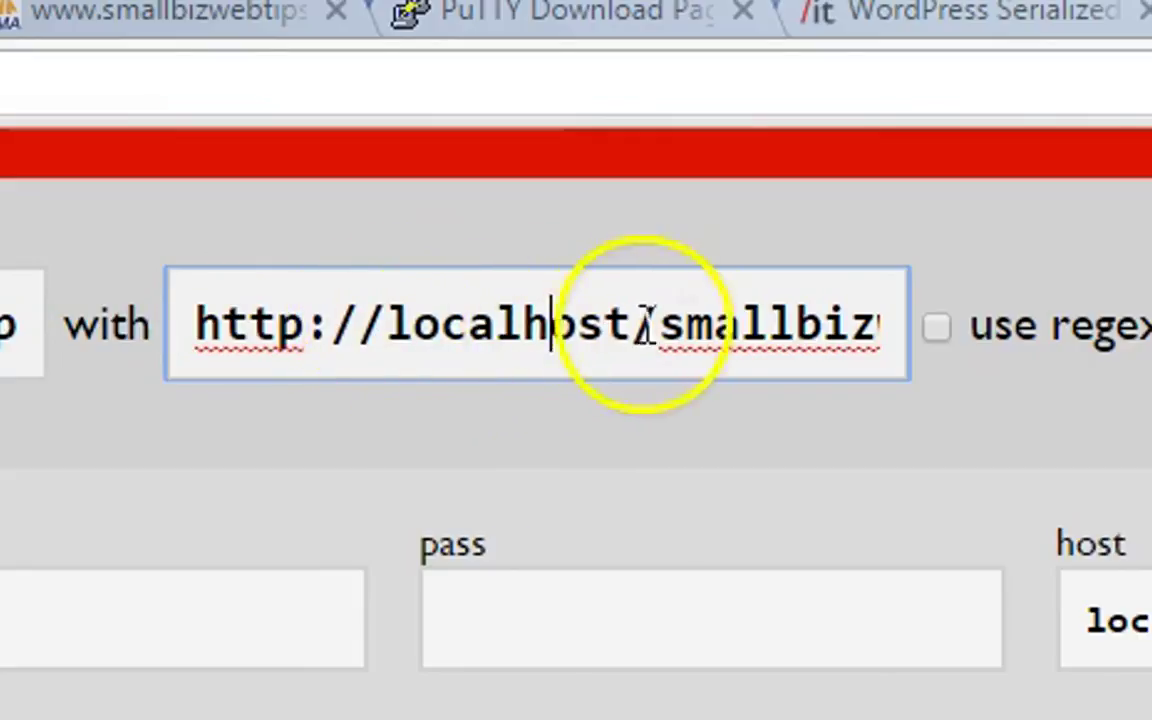
drag(679, 337, 851, 327)
click(918, 321)
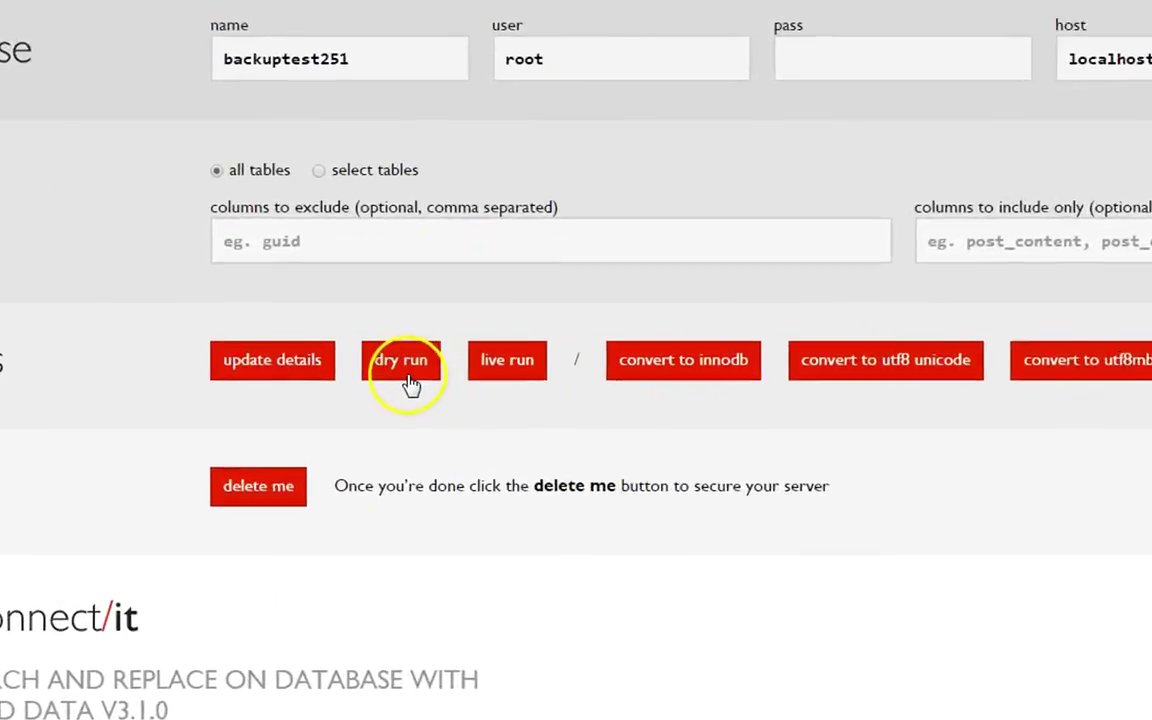
Perform a dry run of the address replacement on all tables of backuptest251, and run it live with confirmation.
click(352, 365)
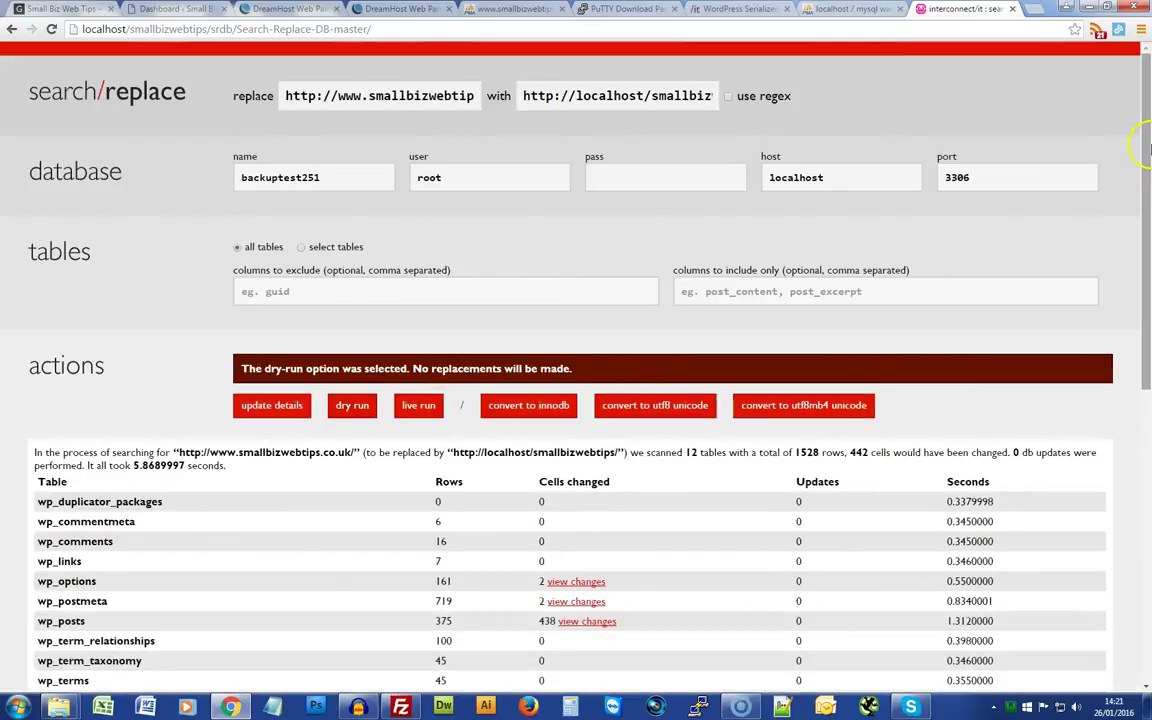
scroll(1148, 148, down, 1)
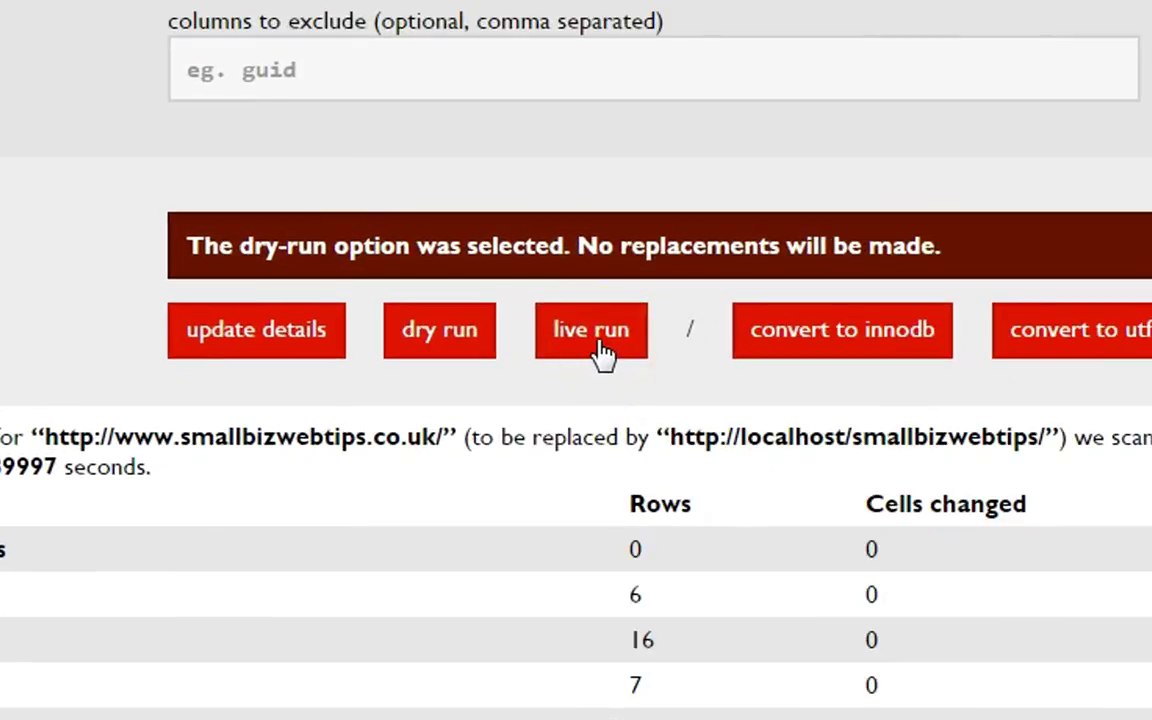
click(596, 334)
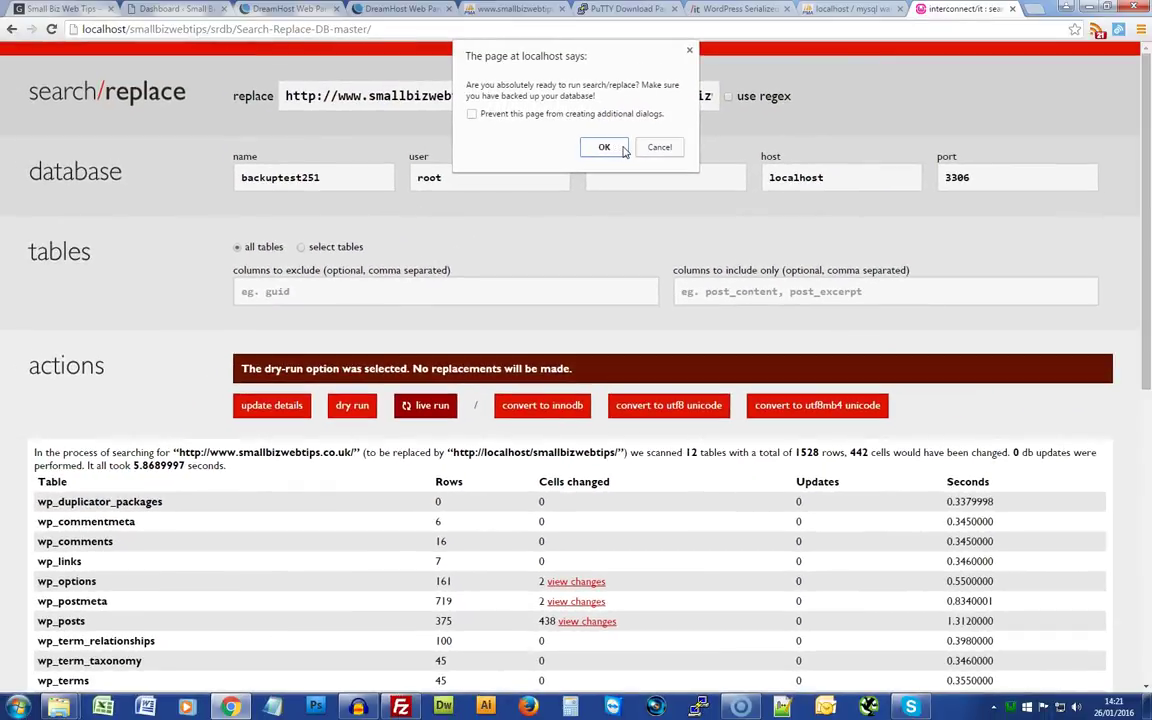
click(606, 147)
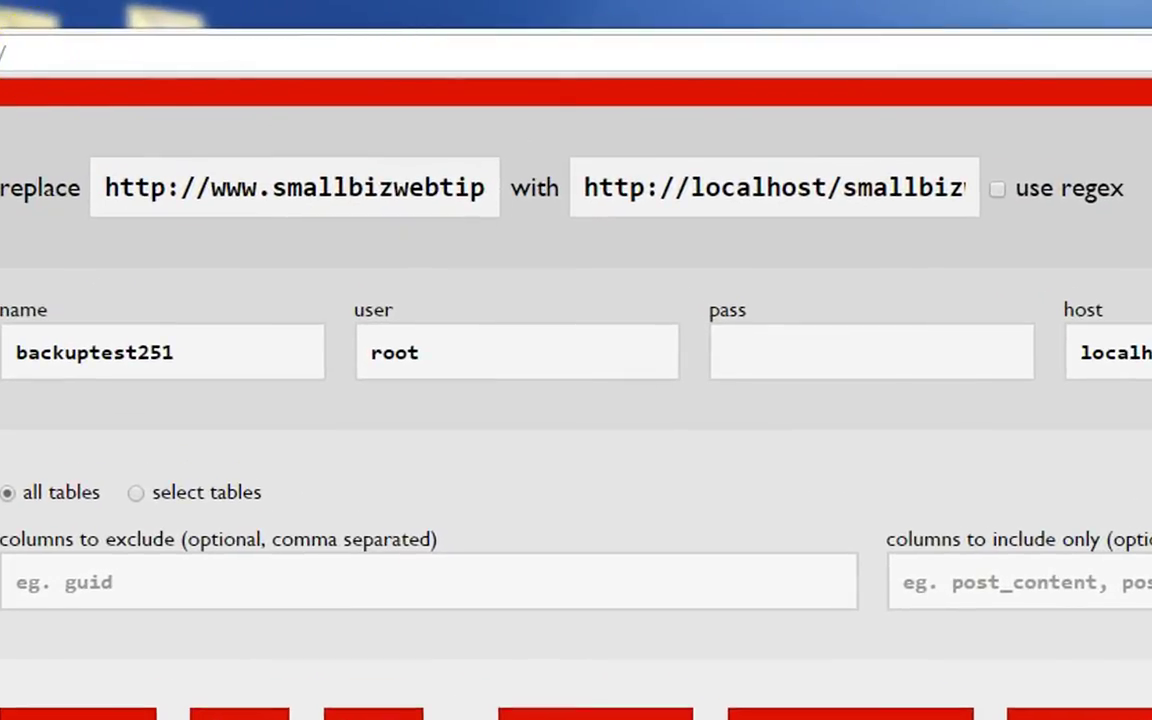
Check the ends of the search and replacement addresses for a trailing slash.
click(298, 182)
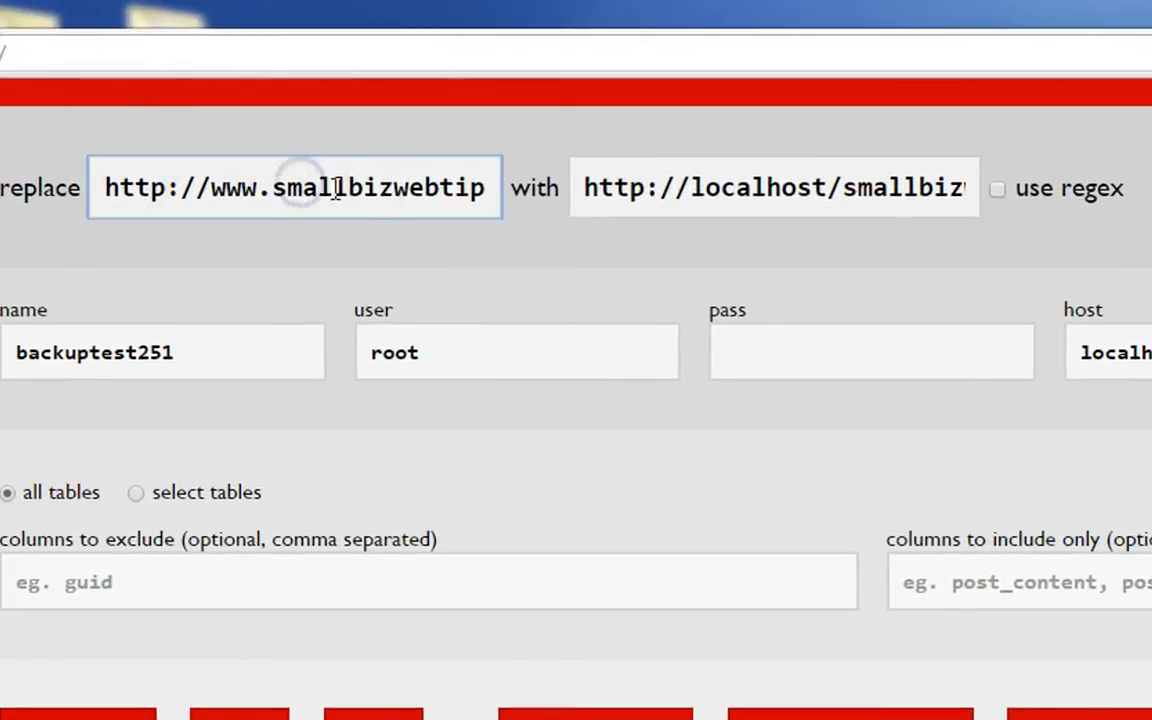
drag(335, 190, 509, 188)
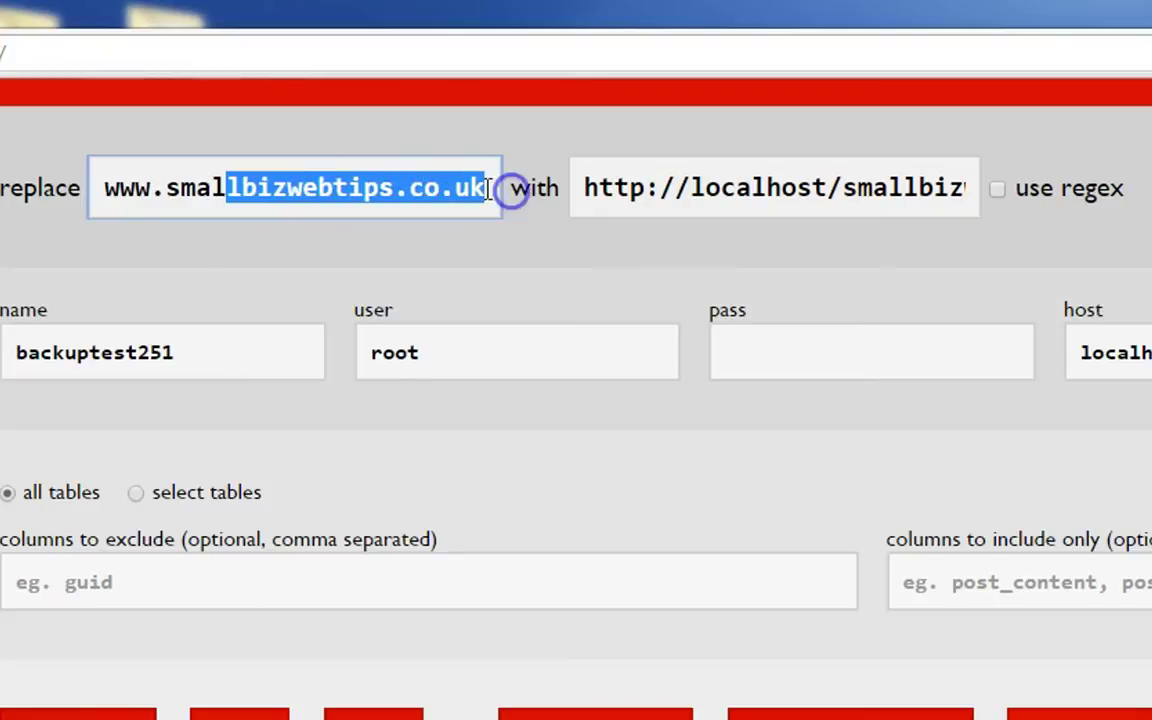
click(483, 188)
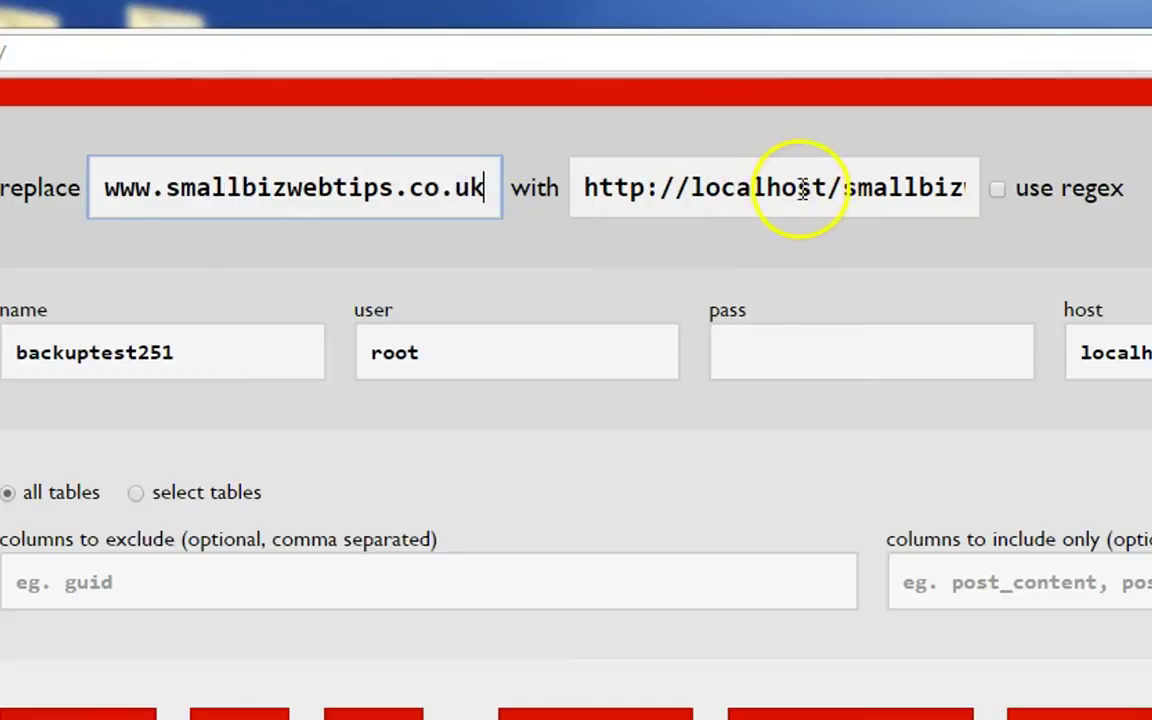
click(844, 187)
drag(844, 187, 989, 195)
click(964, 188)
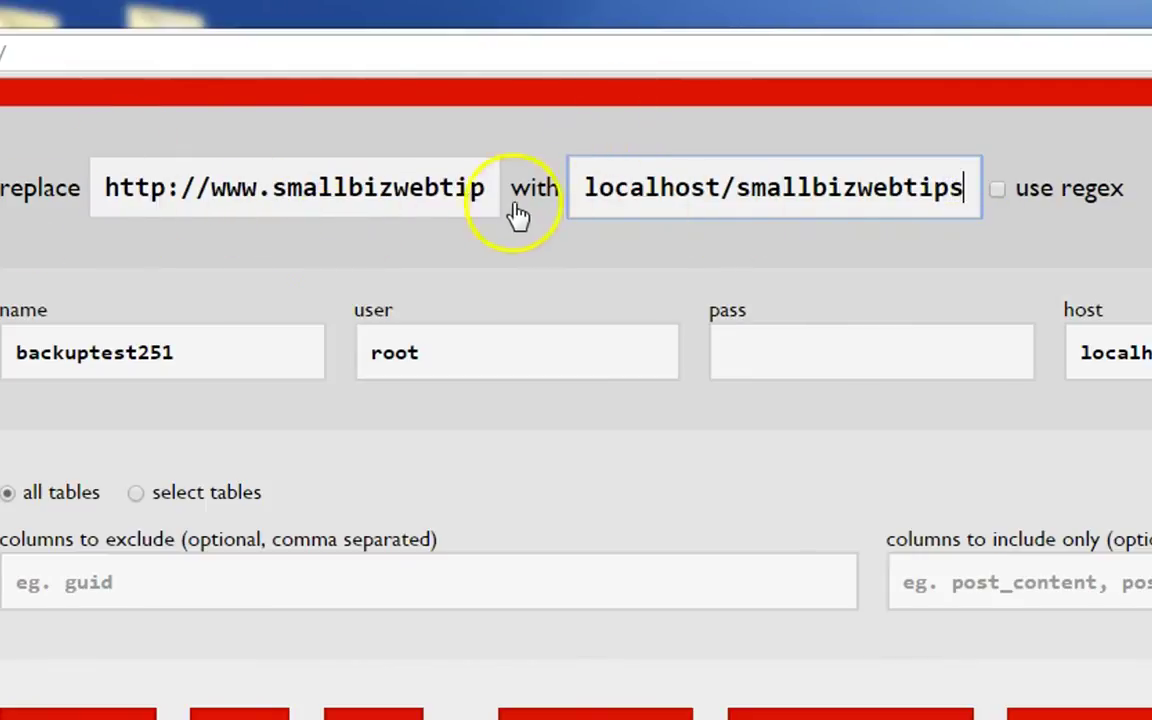
drag(458, 193, 553, 211)
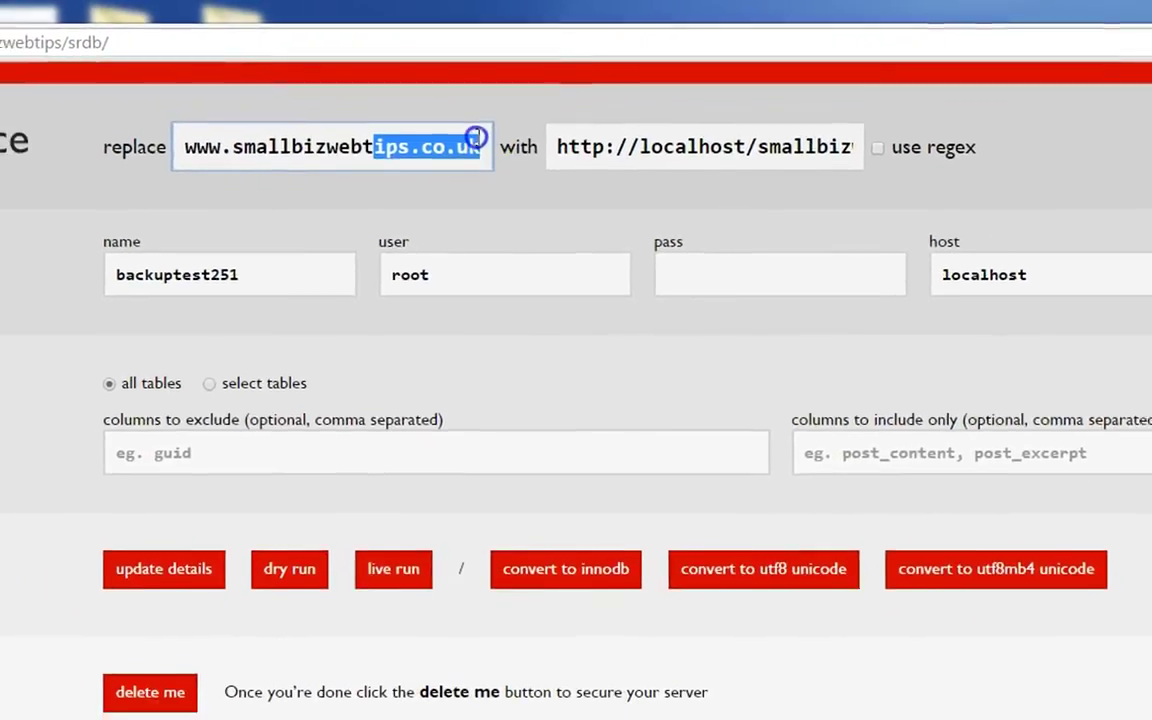
click(476, 164)
Switch to phpMyAdmin and open the imported backuptest251 database.
text(/phpmyadmin/import.php)
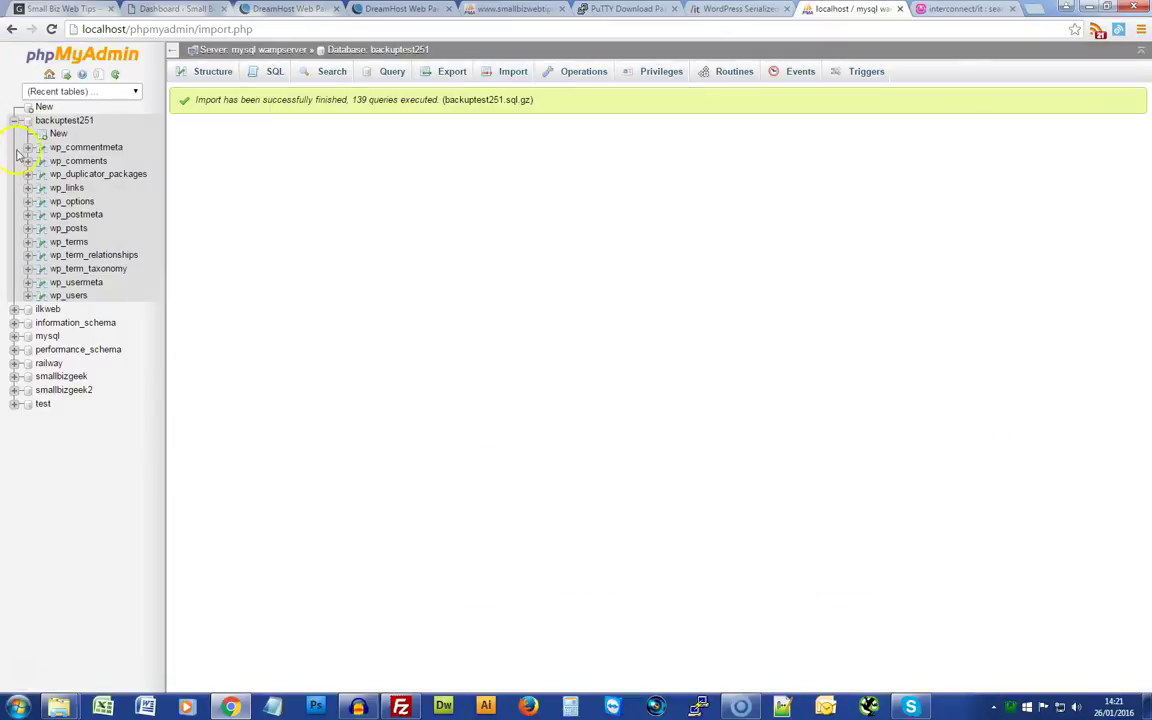
click(65, 120)
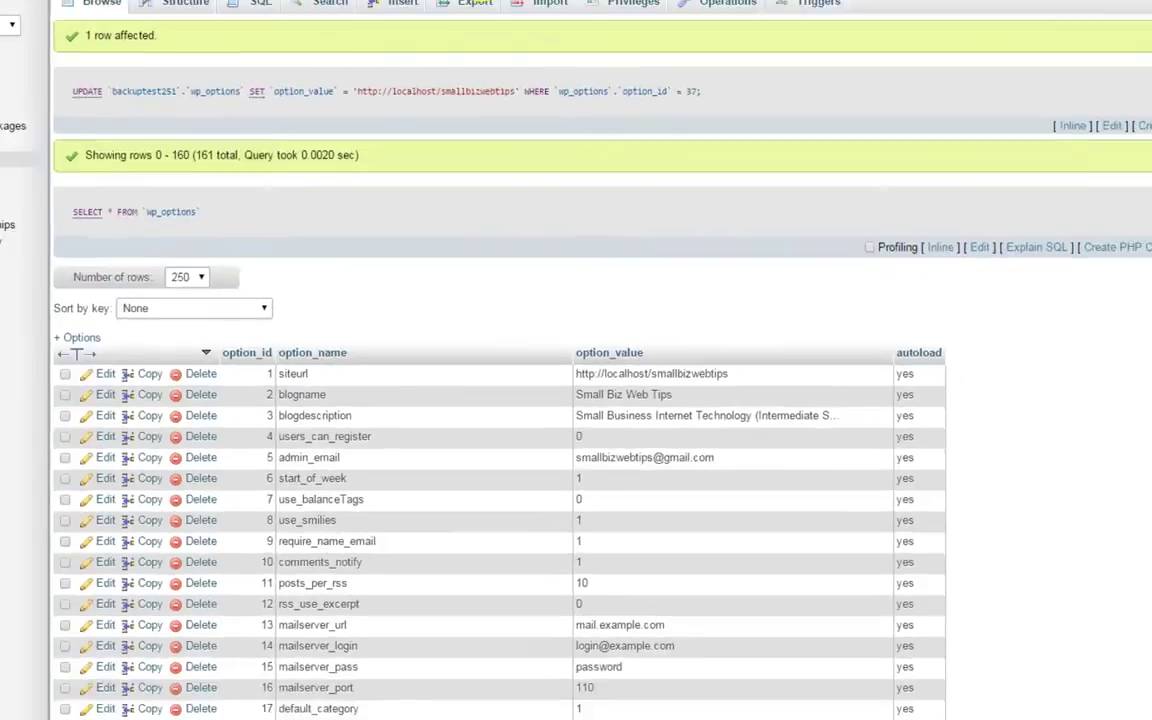
Load the local WordPress admin at localhost/smallbizwebtips/wp-admin/.
drag(895, 29, 178, 52)
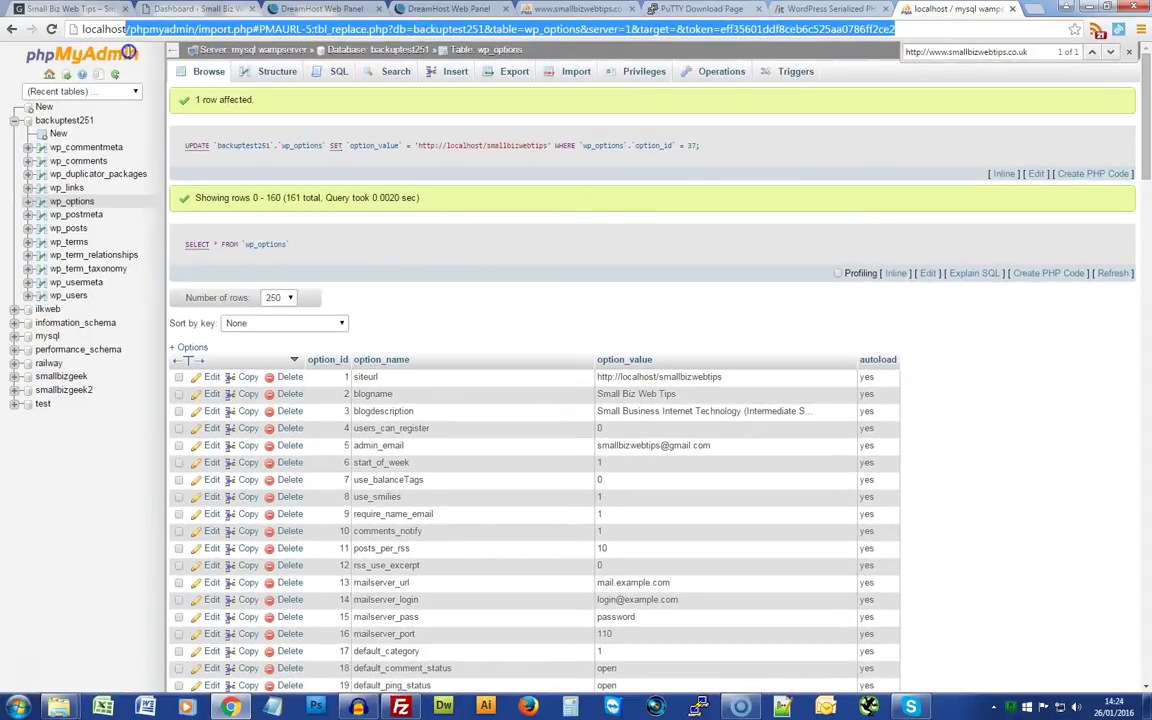
text(sm)
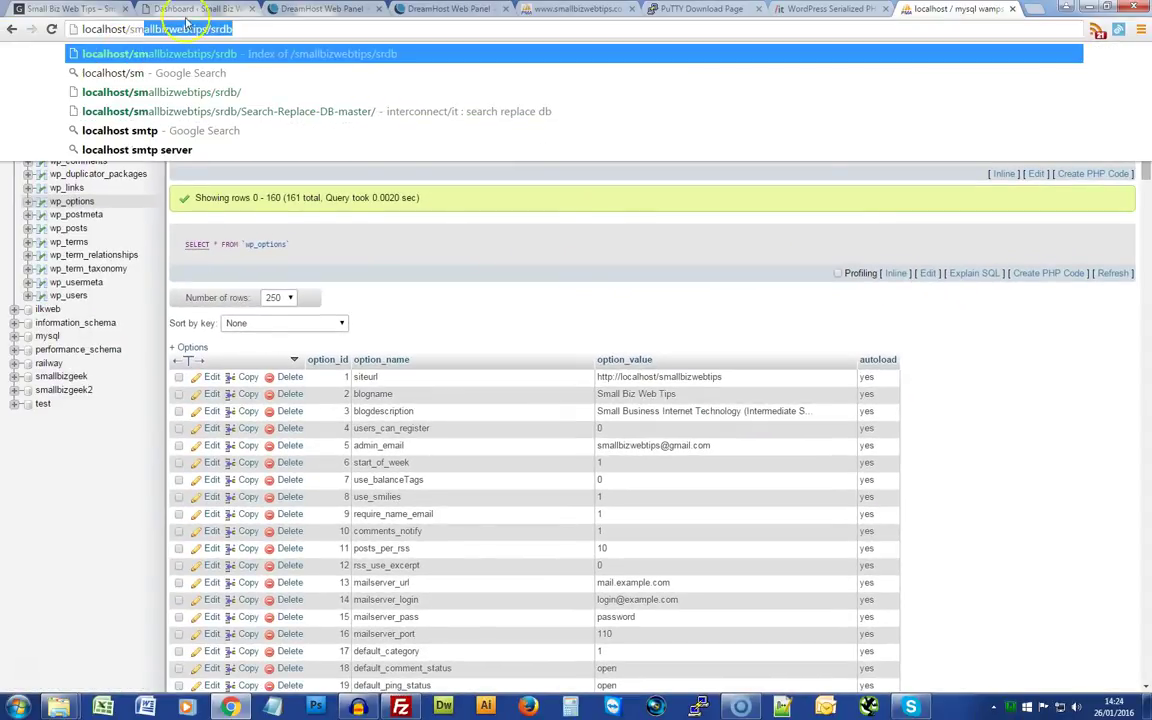
text(allbizwebtips/)
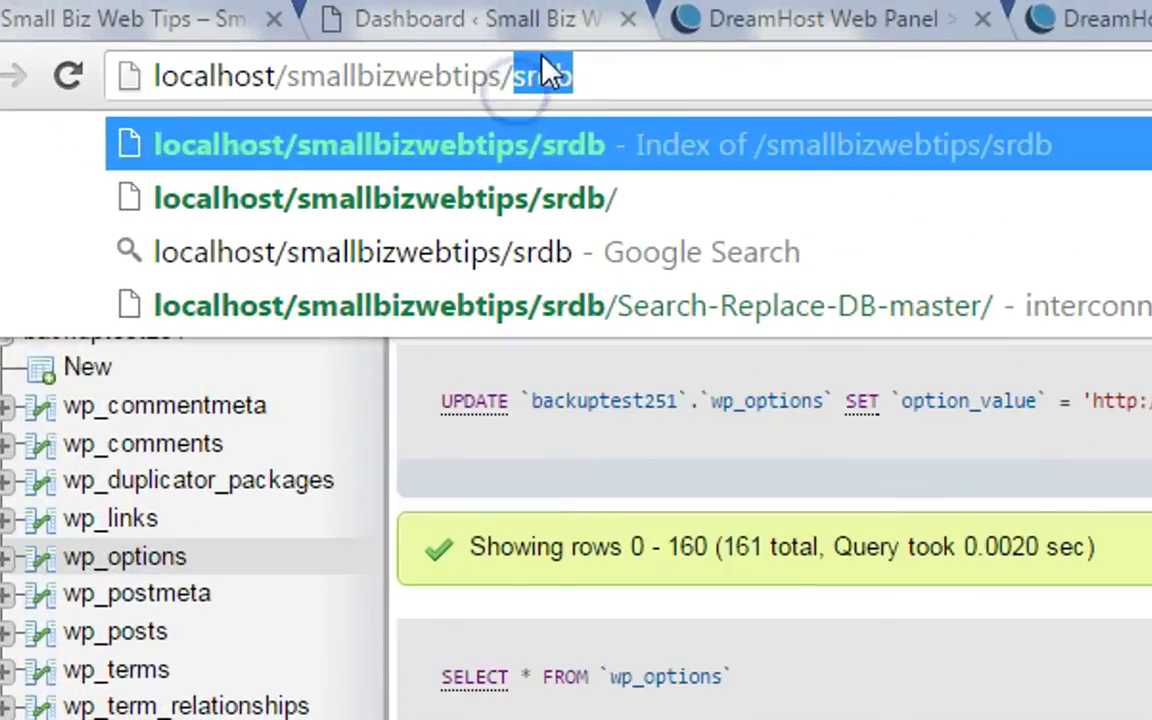
text(wp-admin)
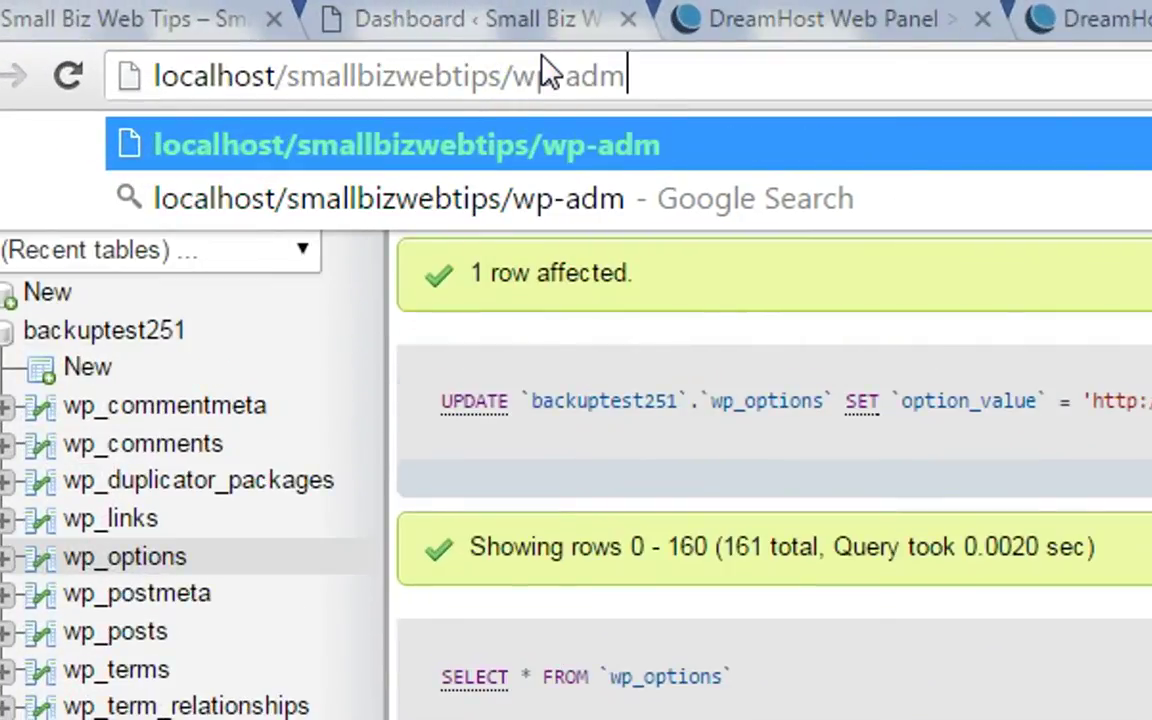
text(/)
key(Return)
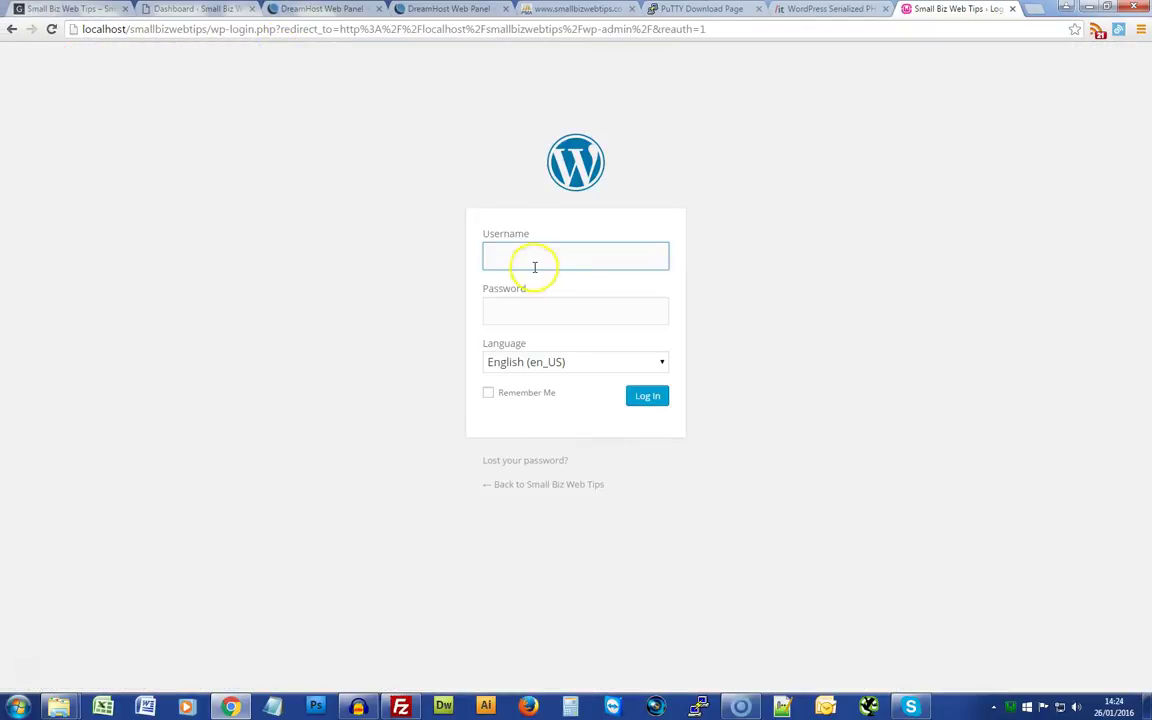
Log in to the local WordPress site as admin with the account password.
text(admi)
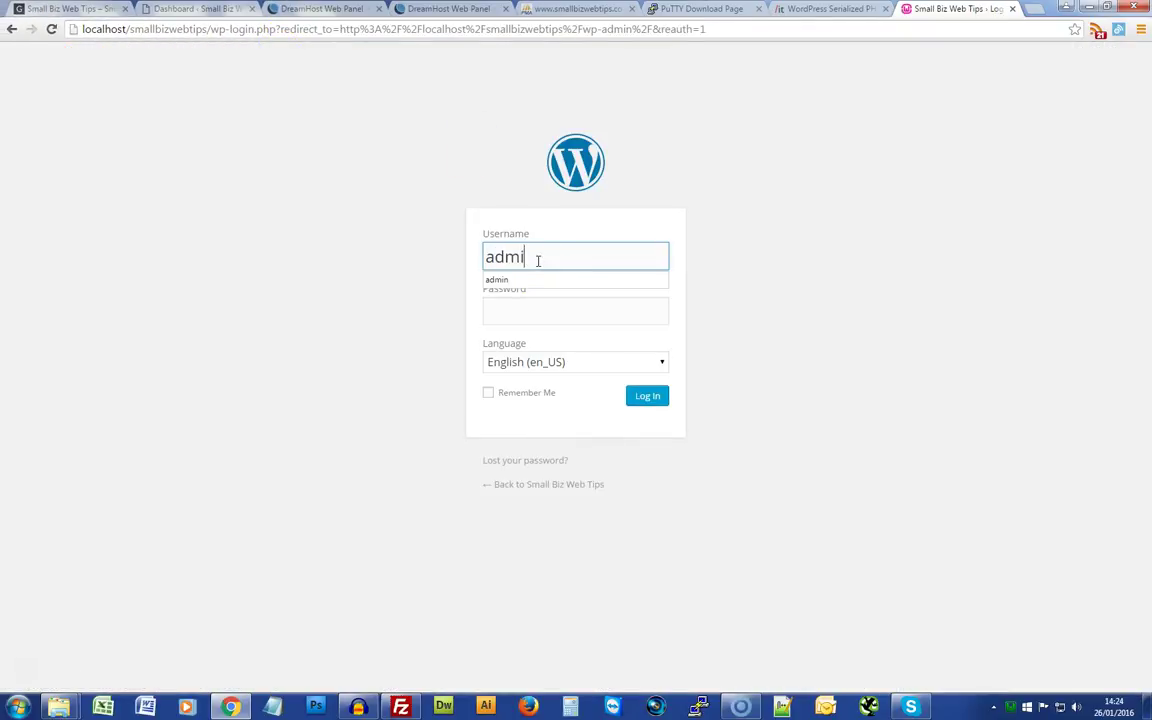
text(n)
key(Tab)
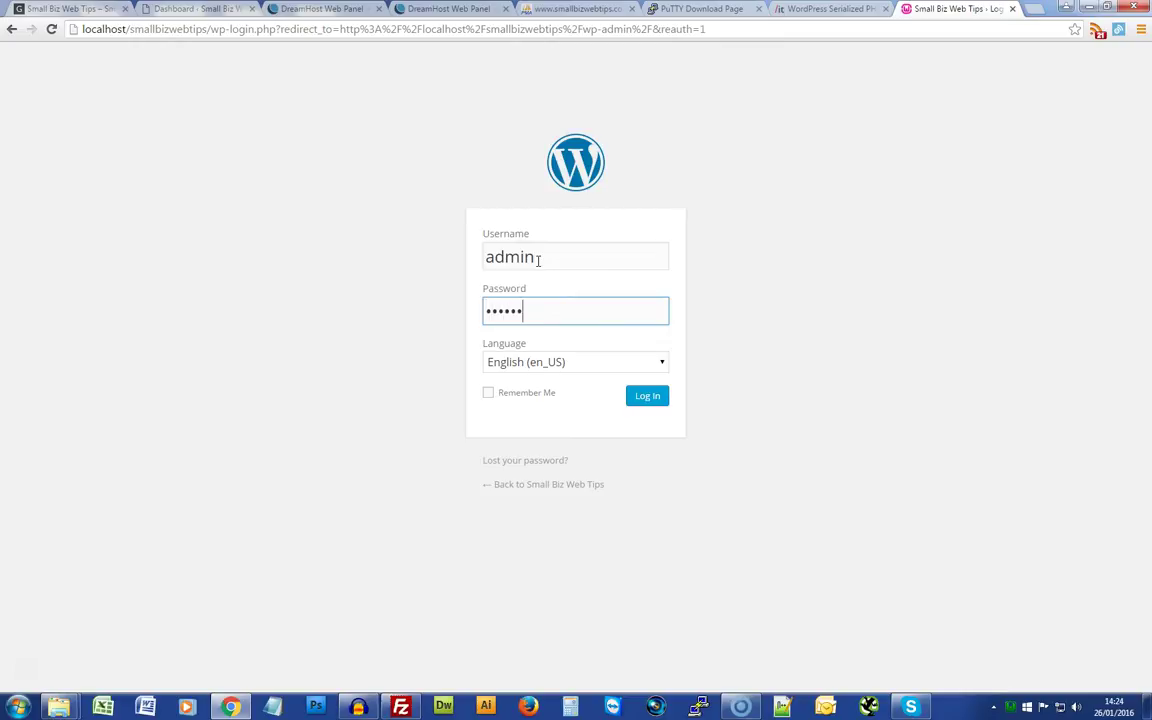
key(Return)
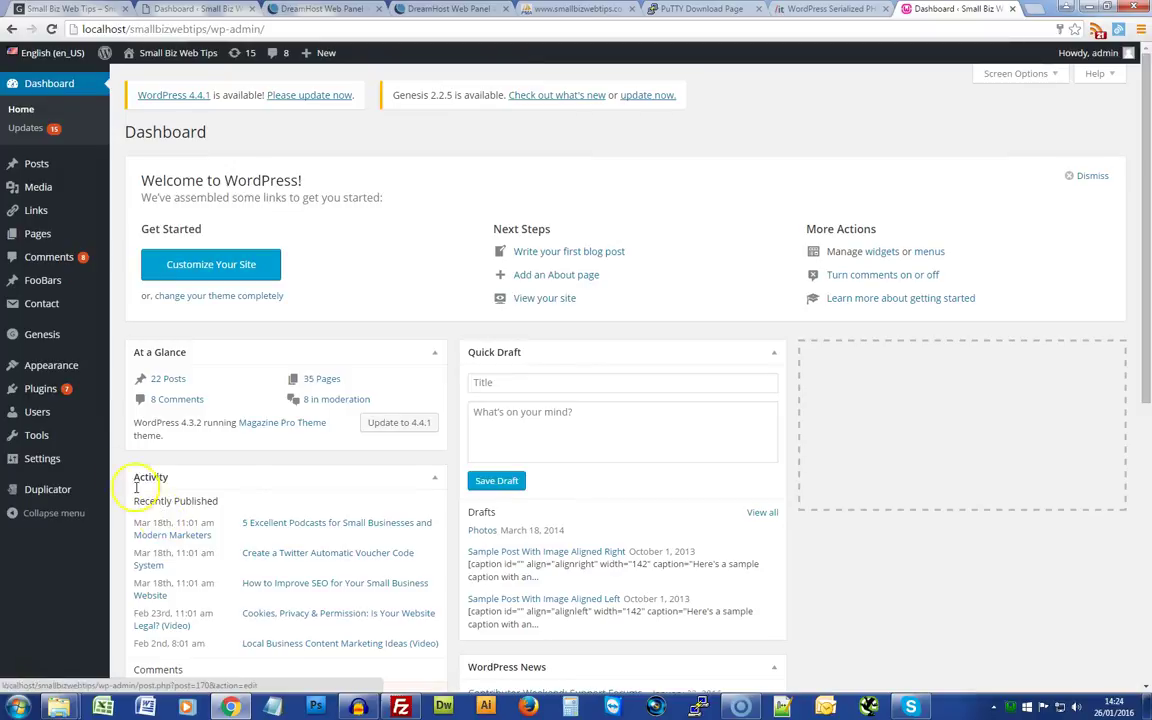
Set the local site's permalink structure to Post name and save the permalink settings.
mouse_move(45, 460)
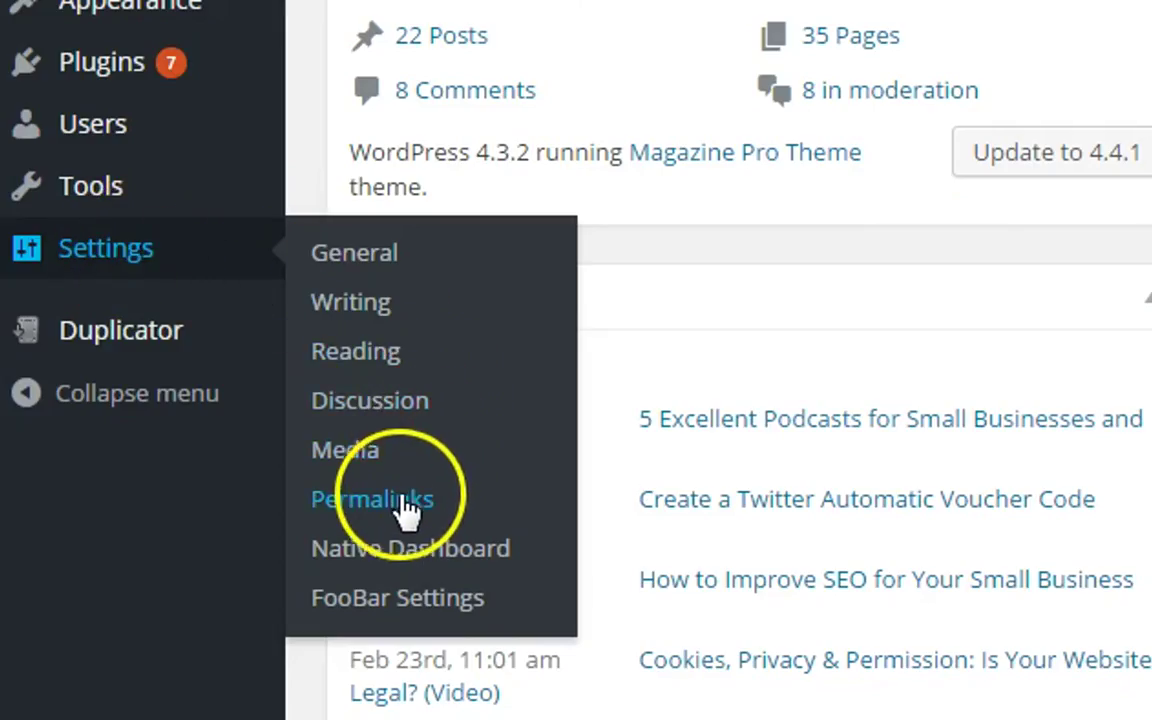
click(402, 508)
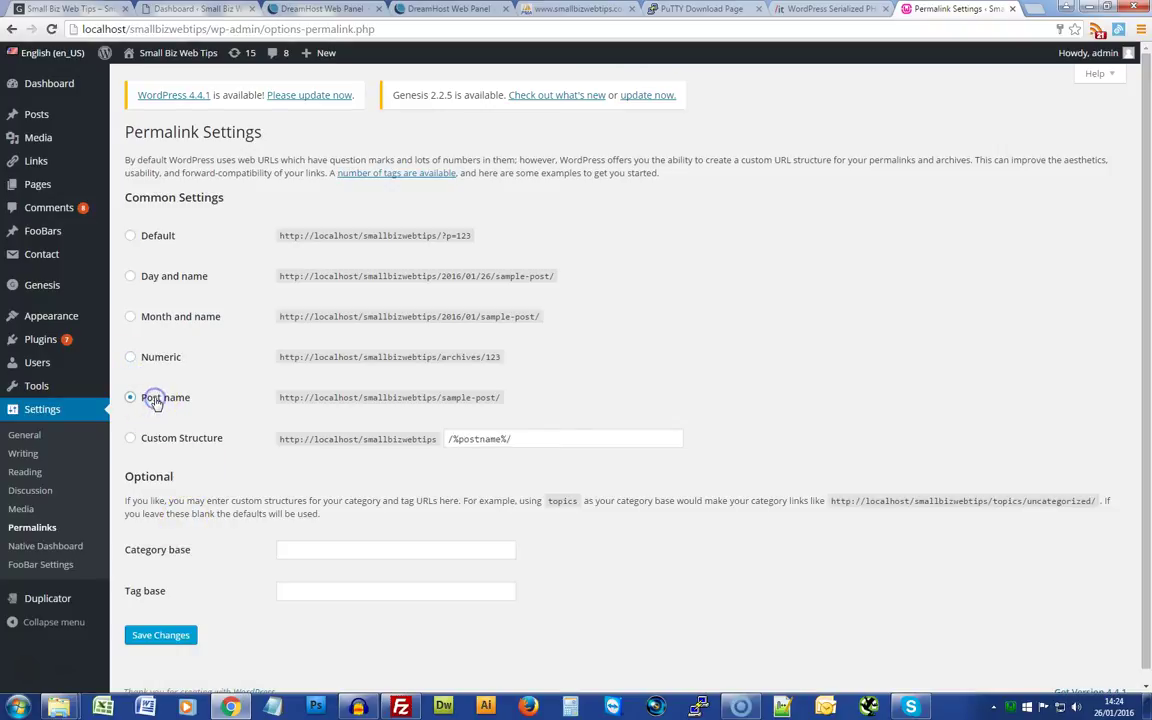
click(161, 633)
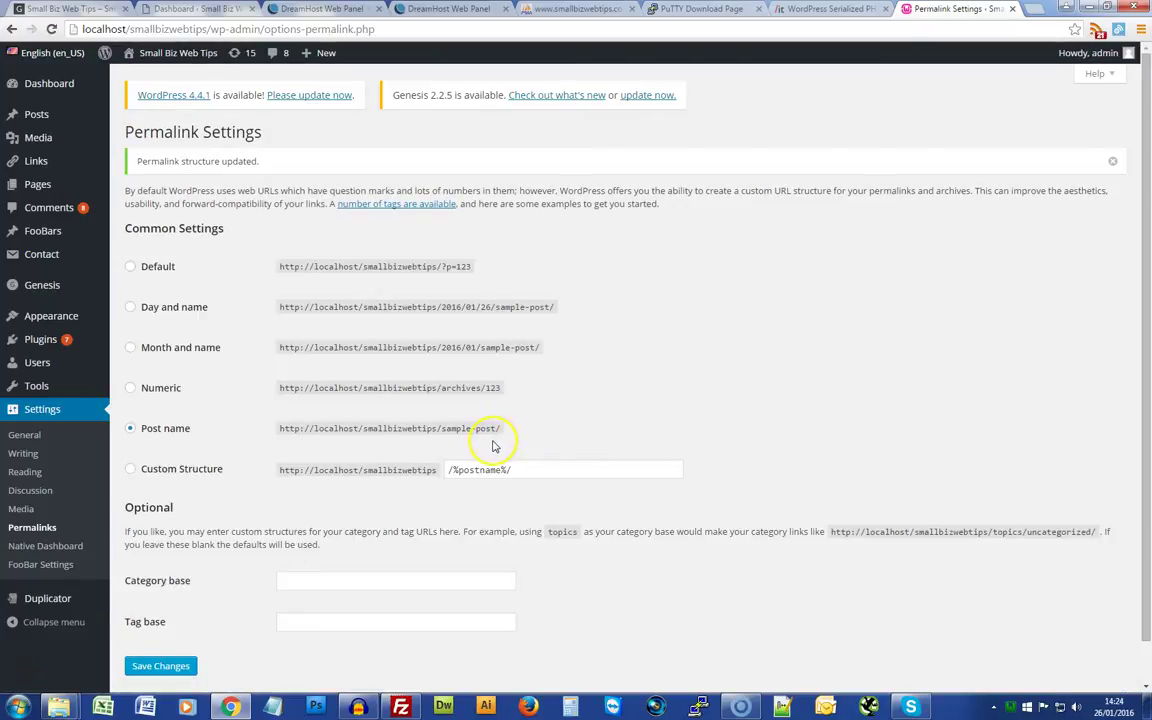
Open the local Small Biz Web Tips home page in a new browser tab.
right_click(160, 58)
click(190, 80)
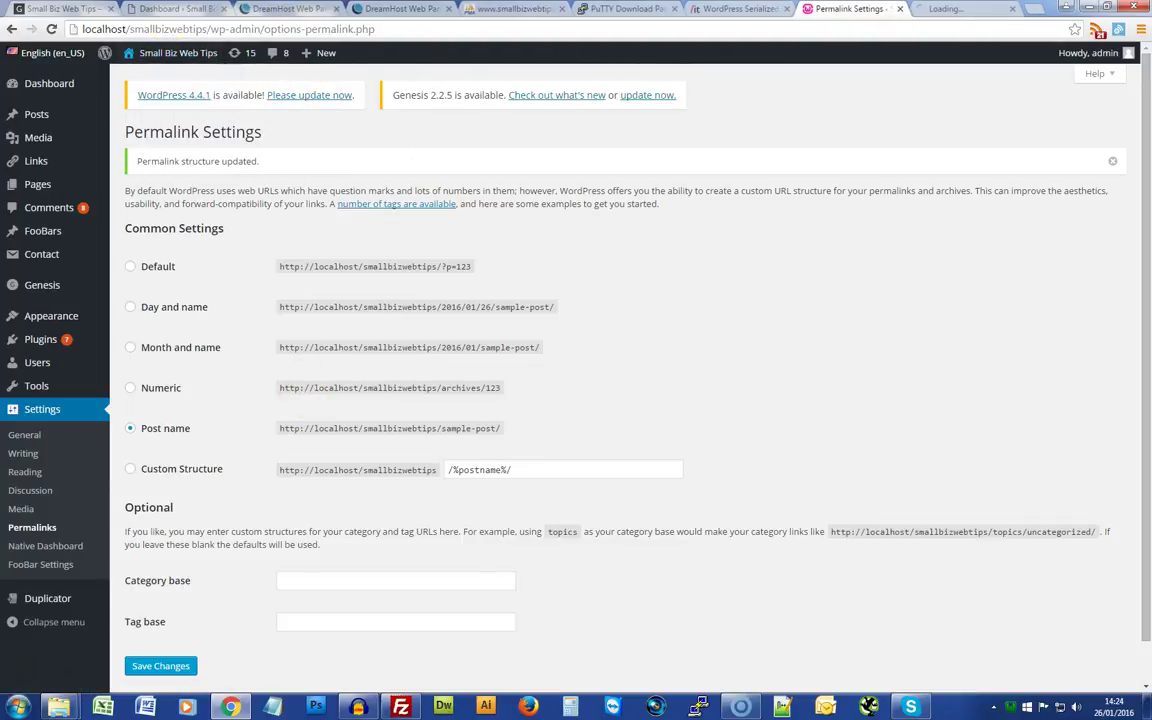
click(968, 9)
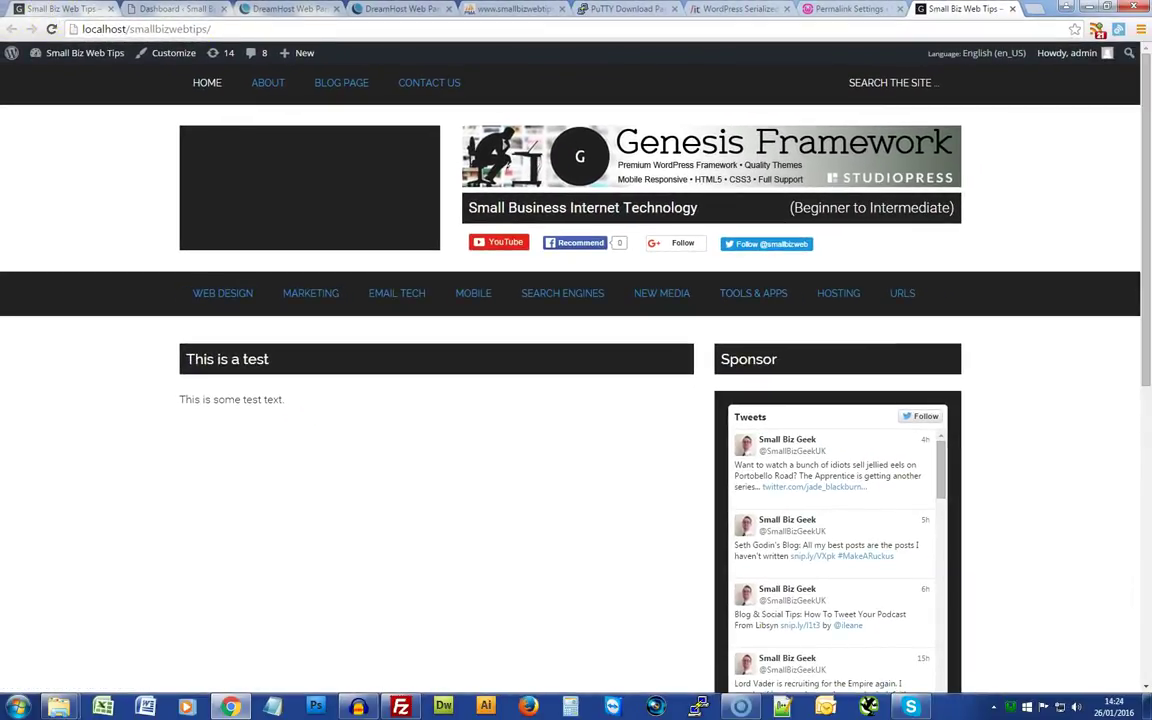
key(ctrl+a)
click(228, 29)
text(www.smallbizwebtips.co.uk)
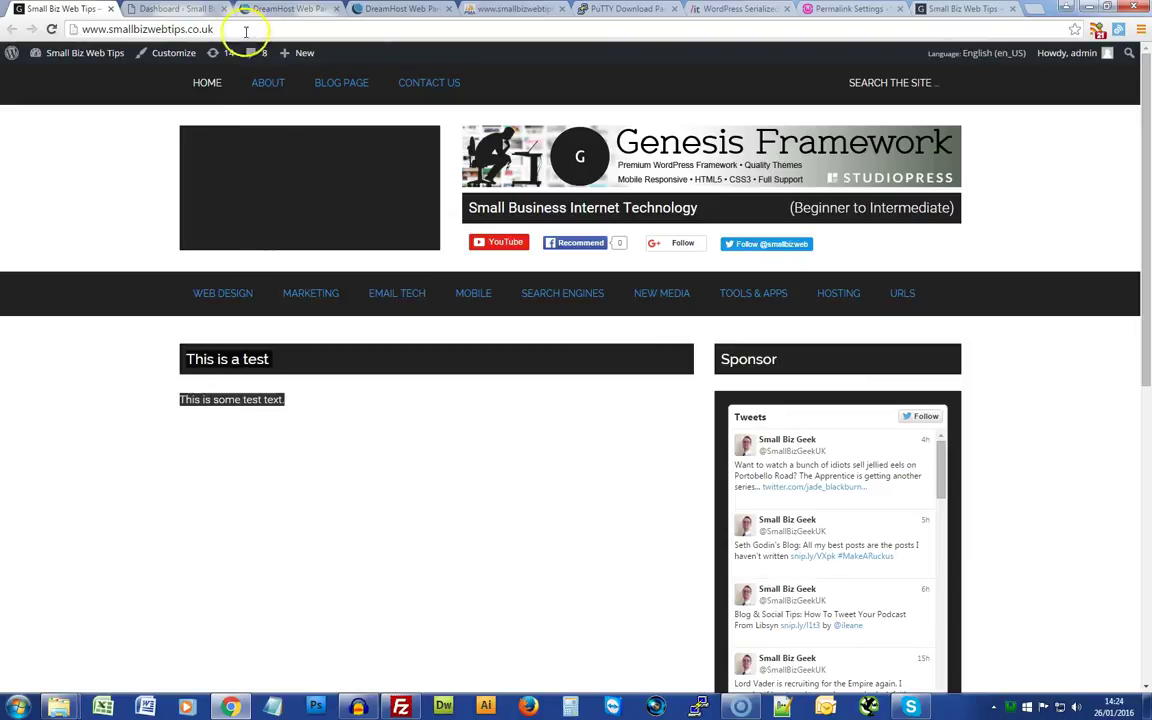
click(360, 399)
click(946, 10)
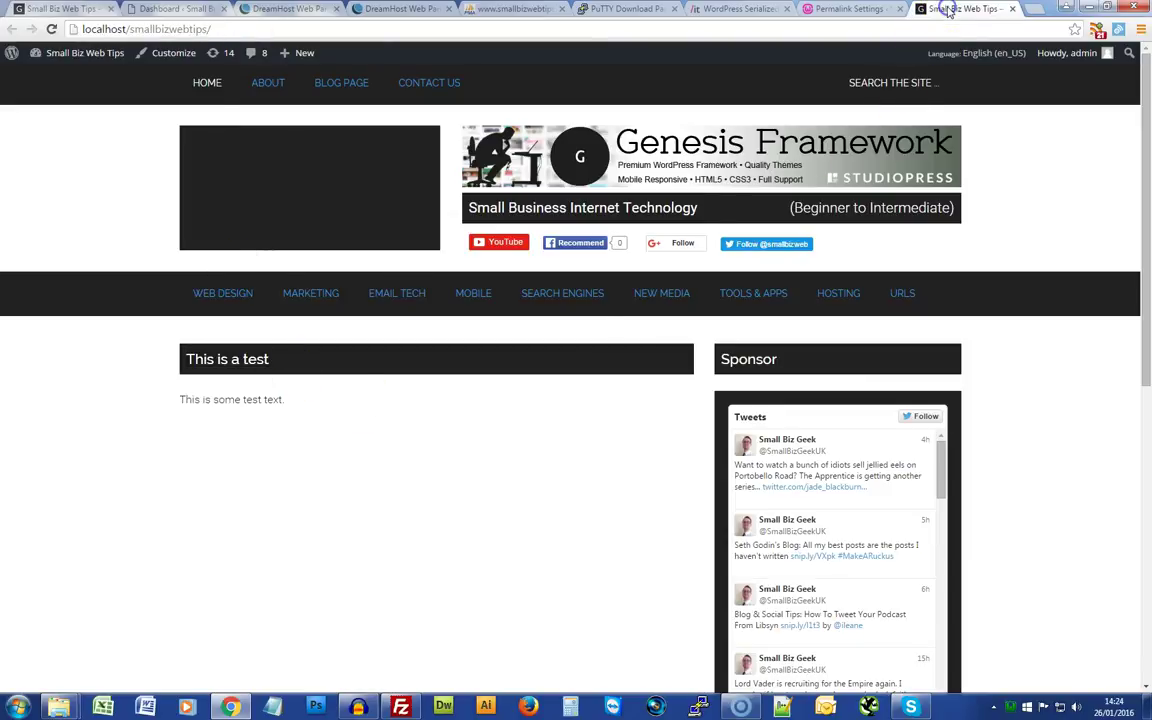
click(50, 10)
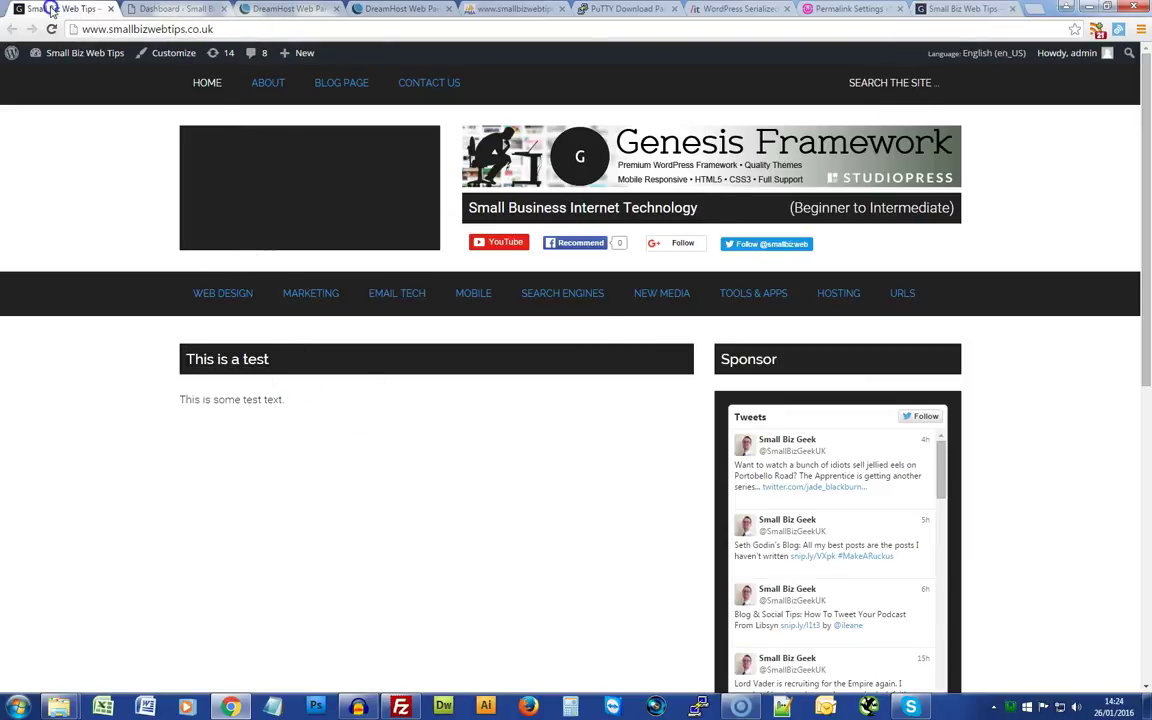
click(944, 10)
Open the Genesis Framework banner image from the local home page in its own tab, check its URL, and close it.
right_click(612, 153)
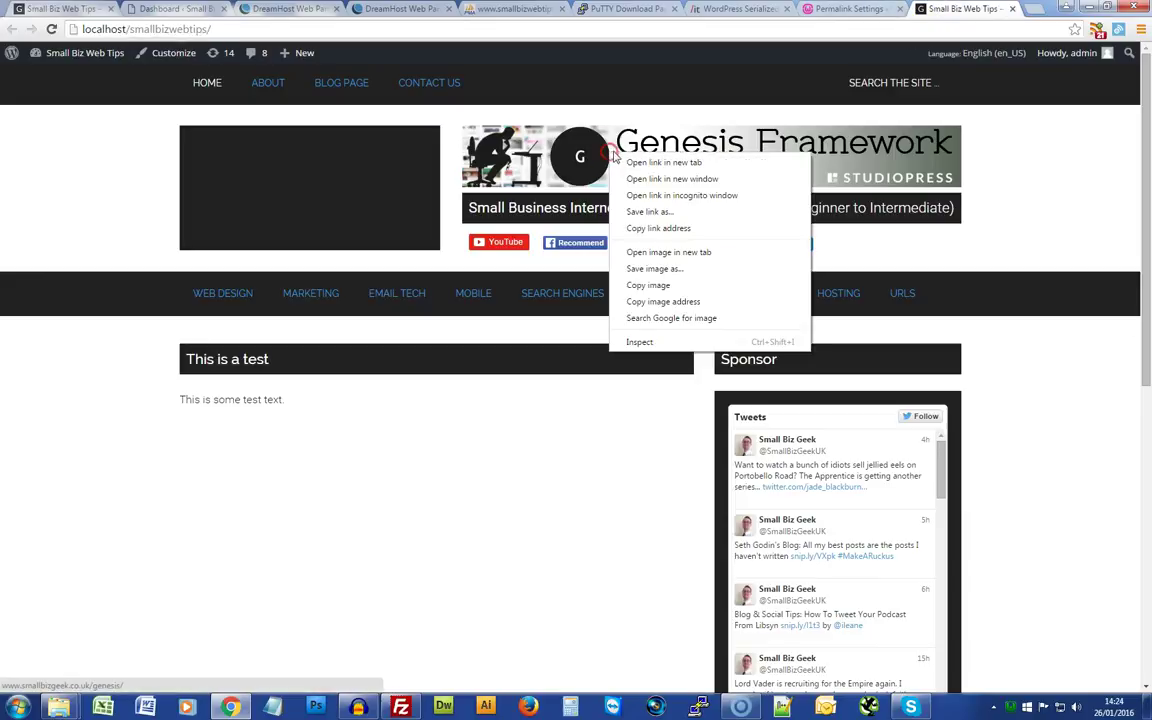
click(695, 253)
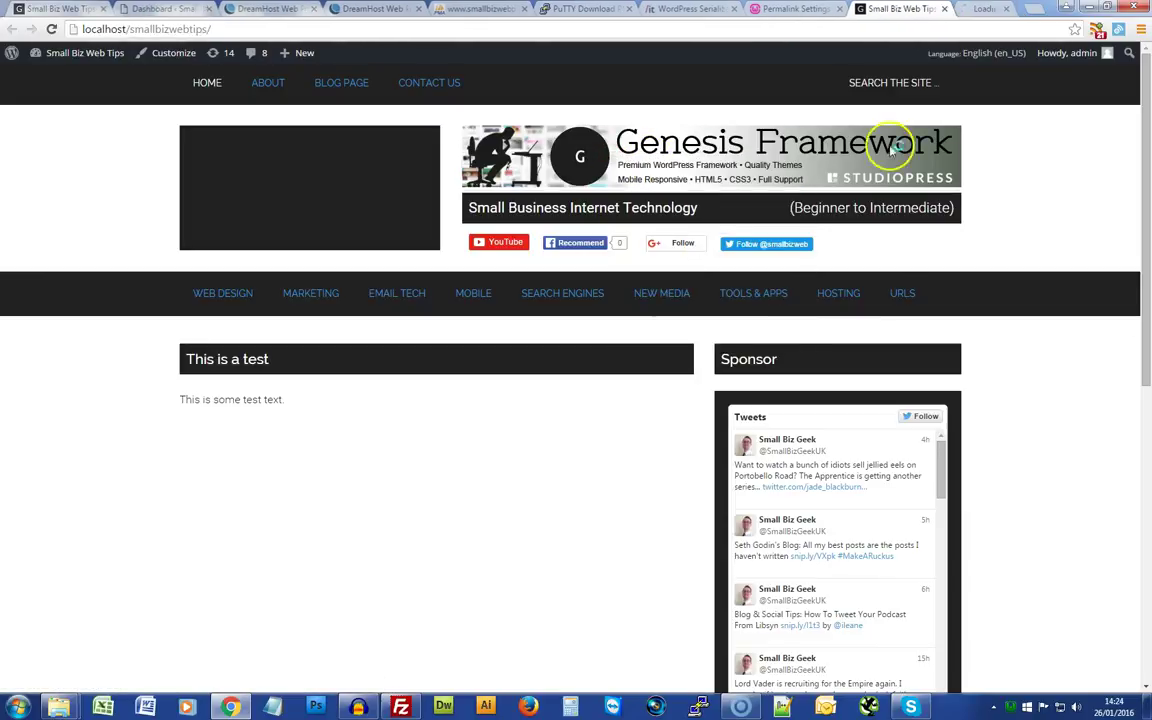
click(967, 10)
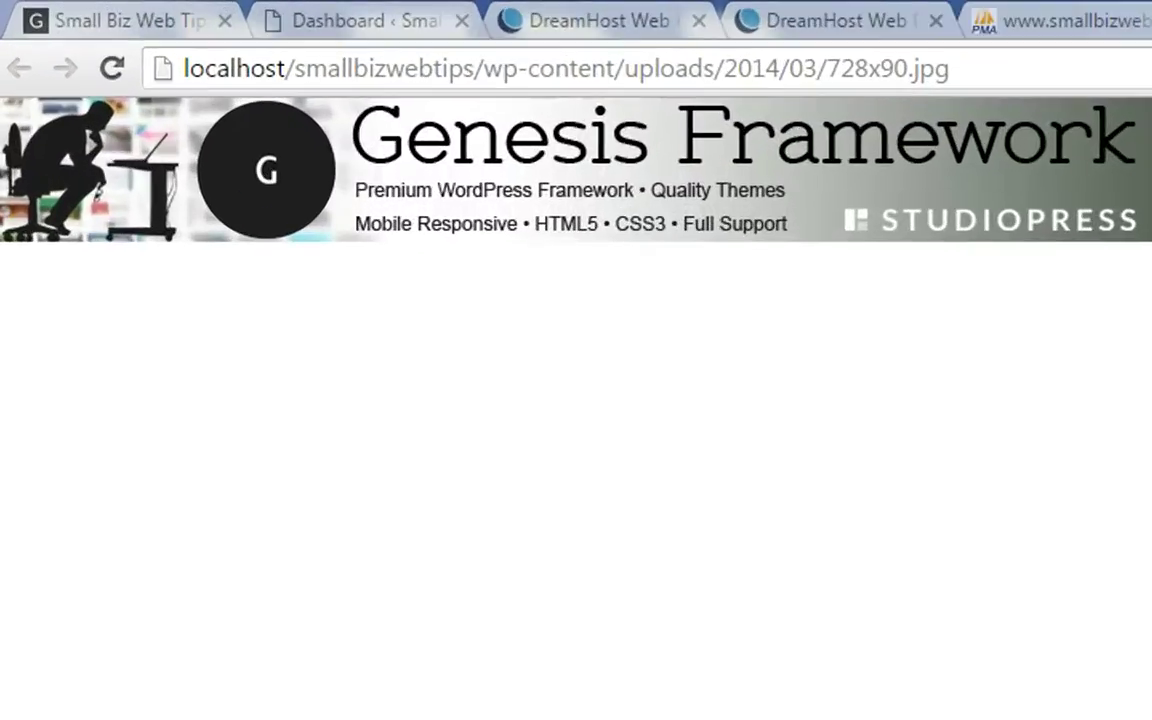
click(895, 69)
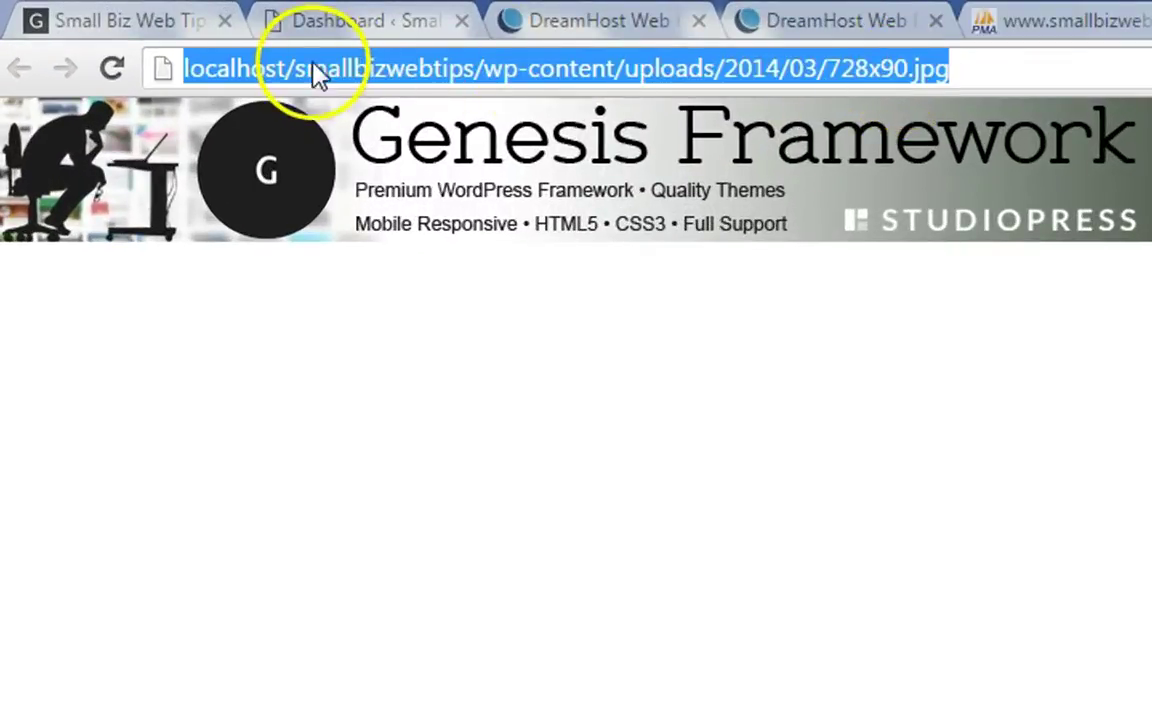
click(1105, 9)
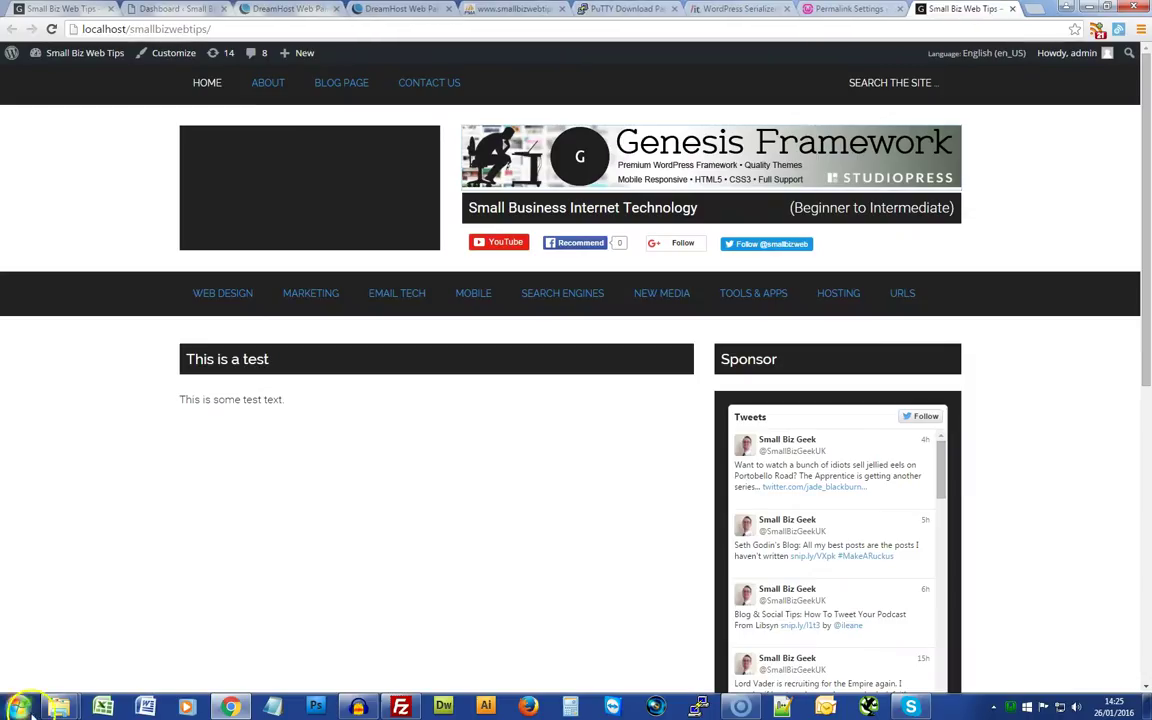
Delete the srdb folder from C:\wamp\www\smallbizwebtips in Windows Explorer.
mouse_move(58, 707)
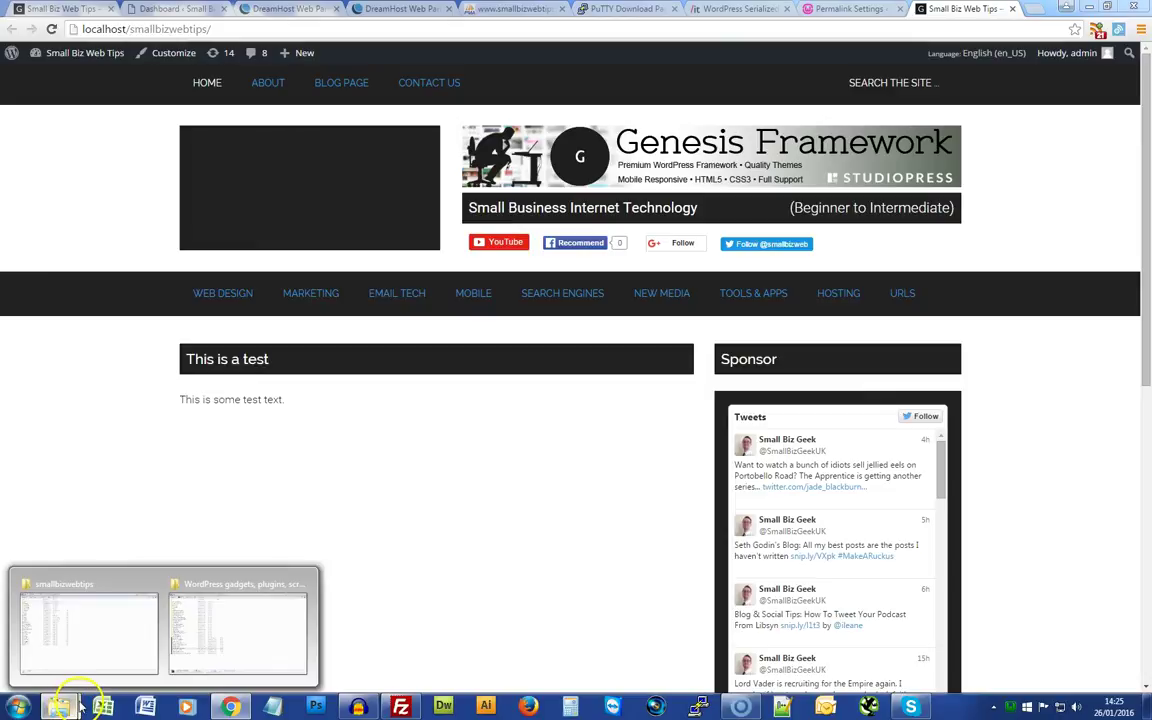
click(110, 637)
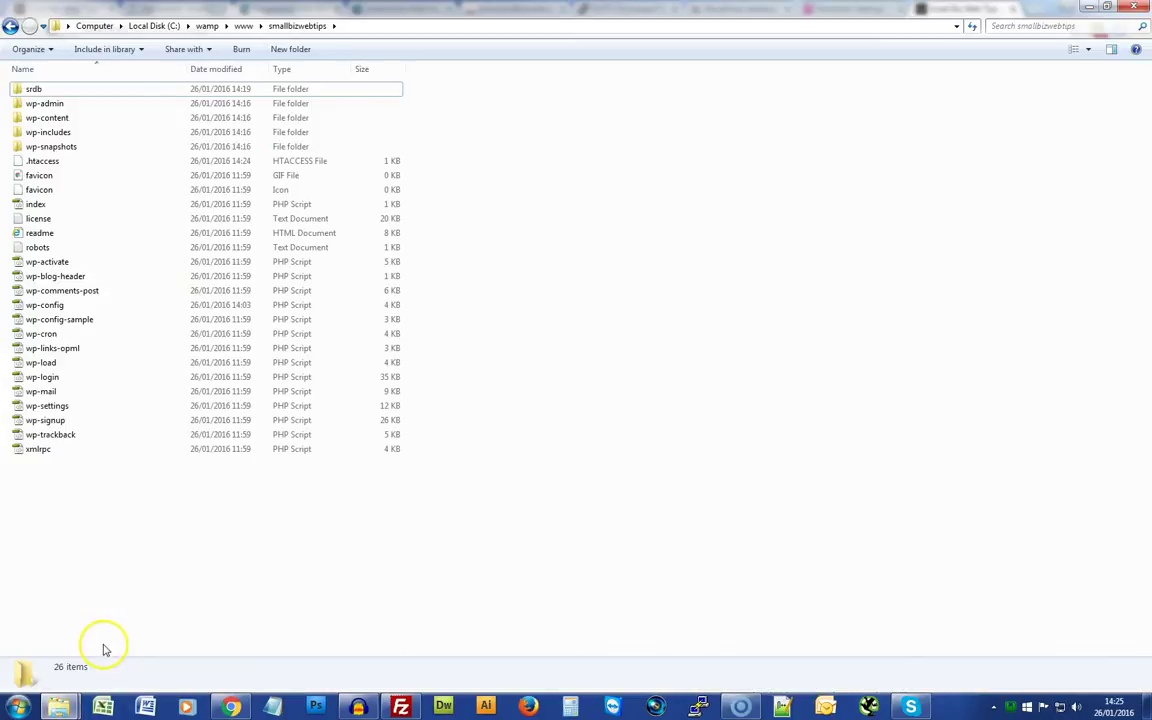
right_click(30, 92)
click(66, 390)
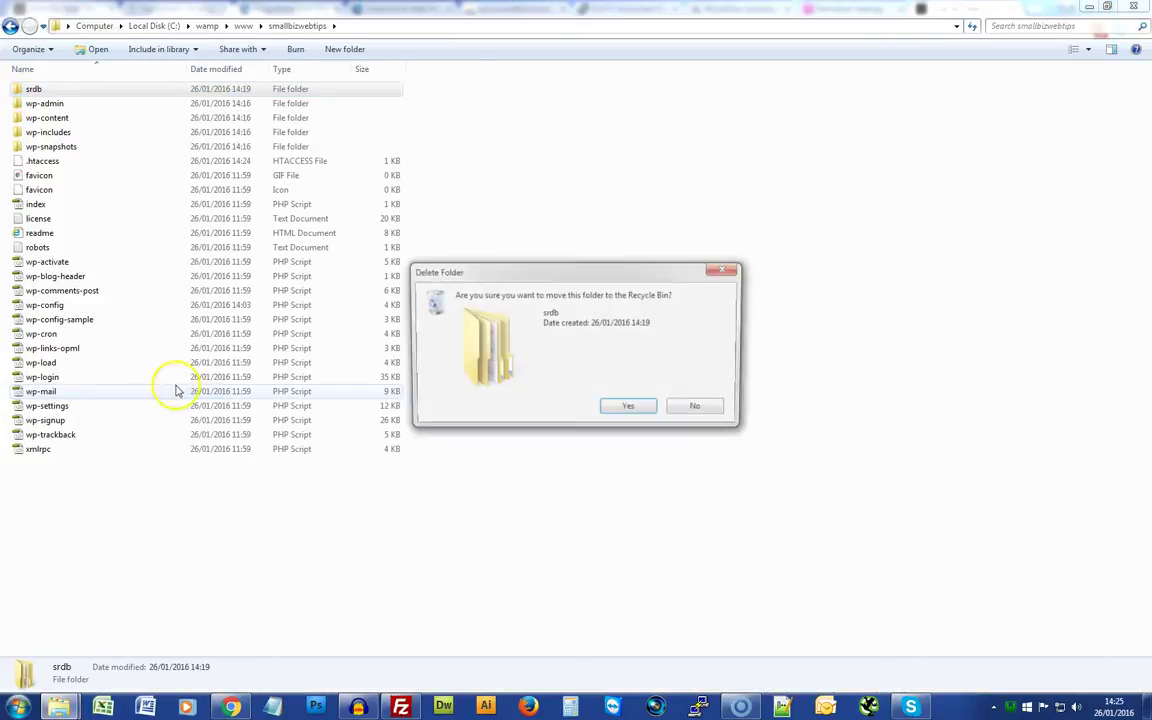
click(624, 414)
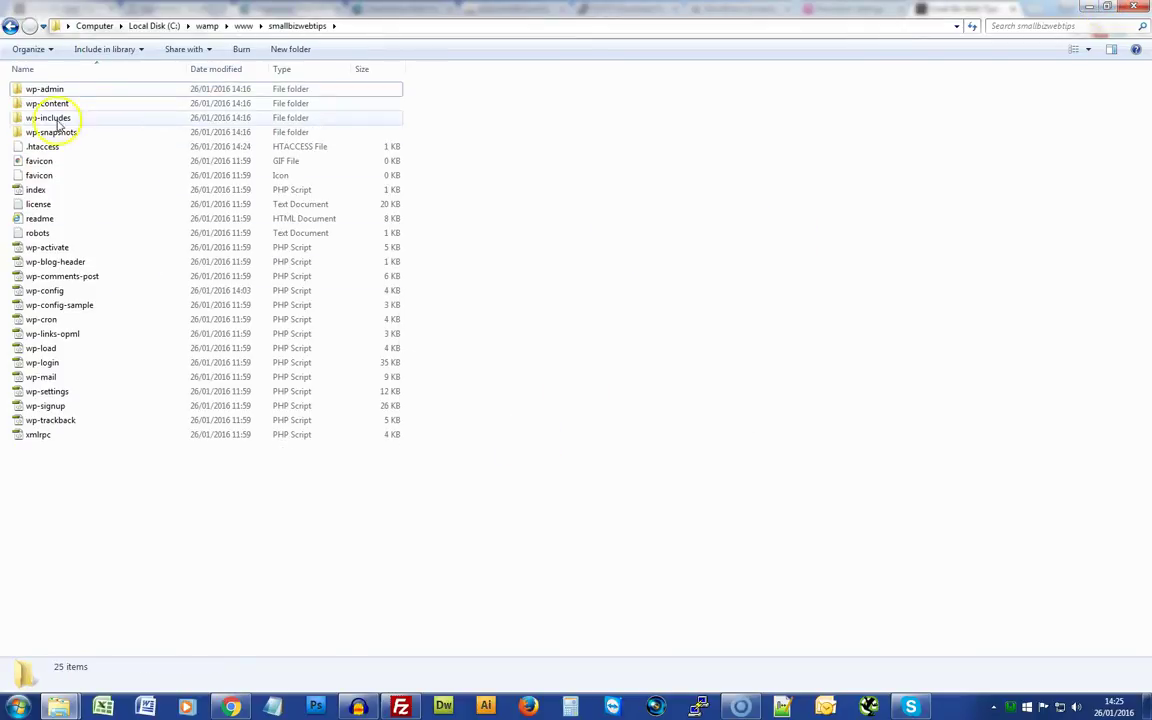
Open the style.css file from the inner magazine-pro theme folder under wp-content in Notepad++.
double_click(30, 103)
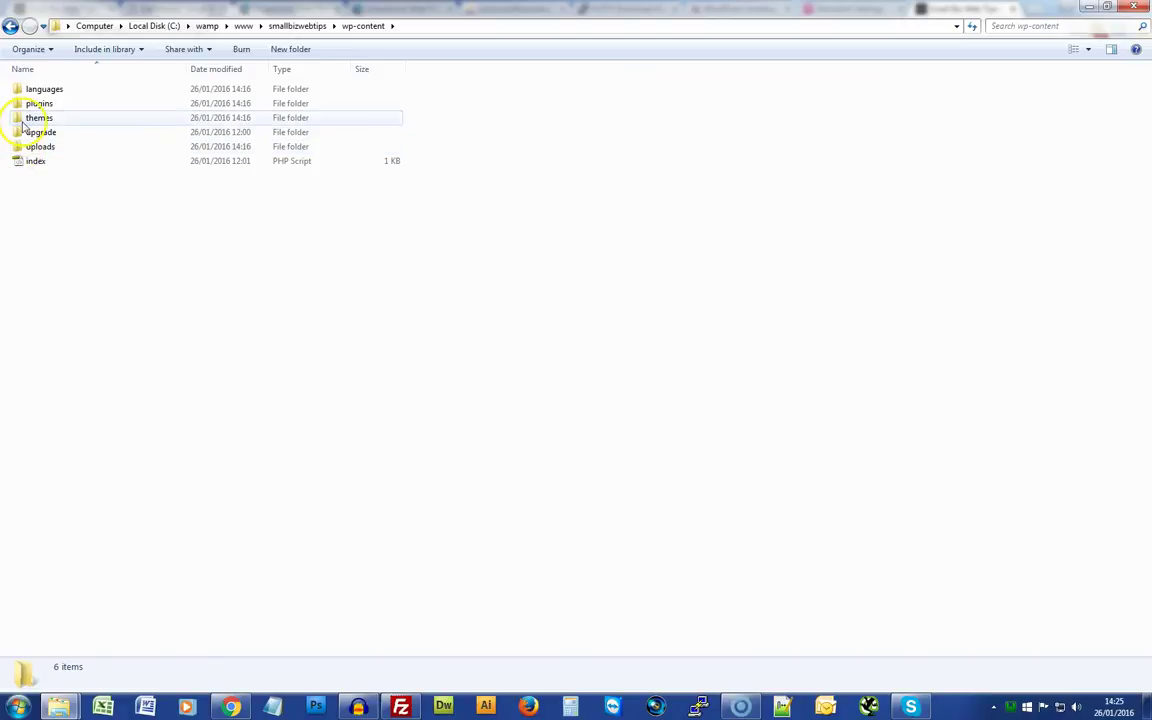
double_click(24, 119)
double_click(22, 104)
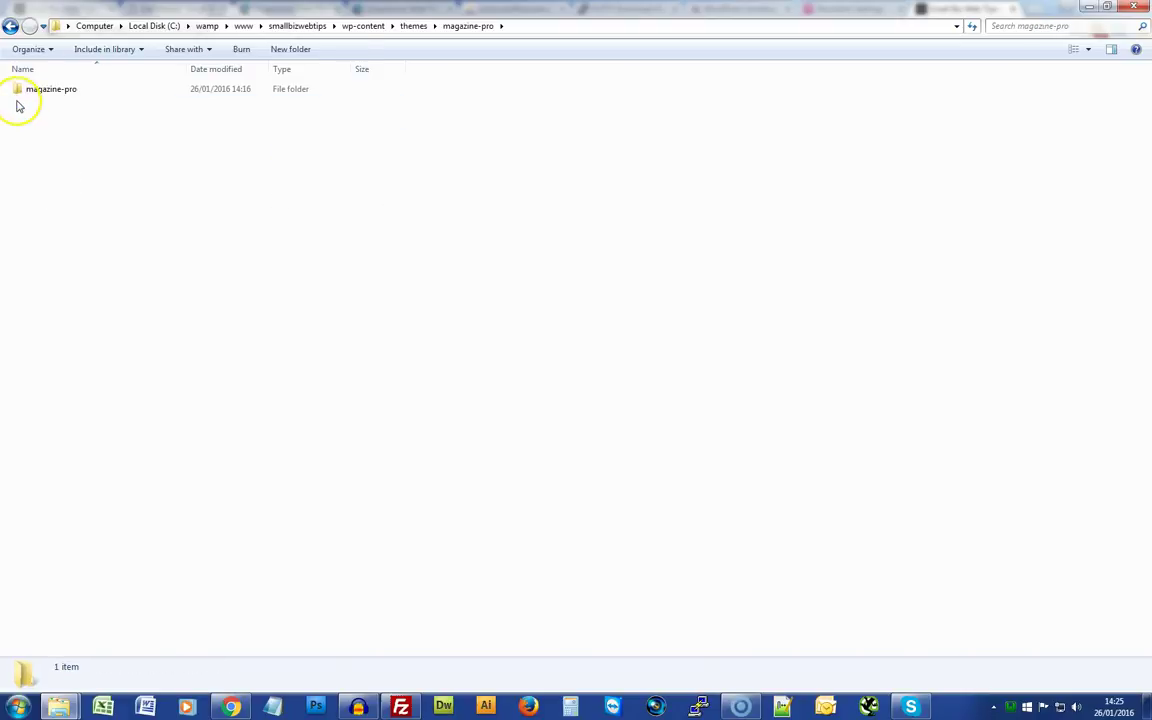
double_click(18, 90)
click(22, 238)
right_click(25, 236)
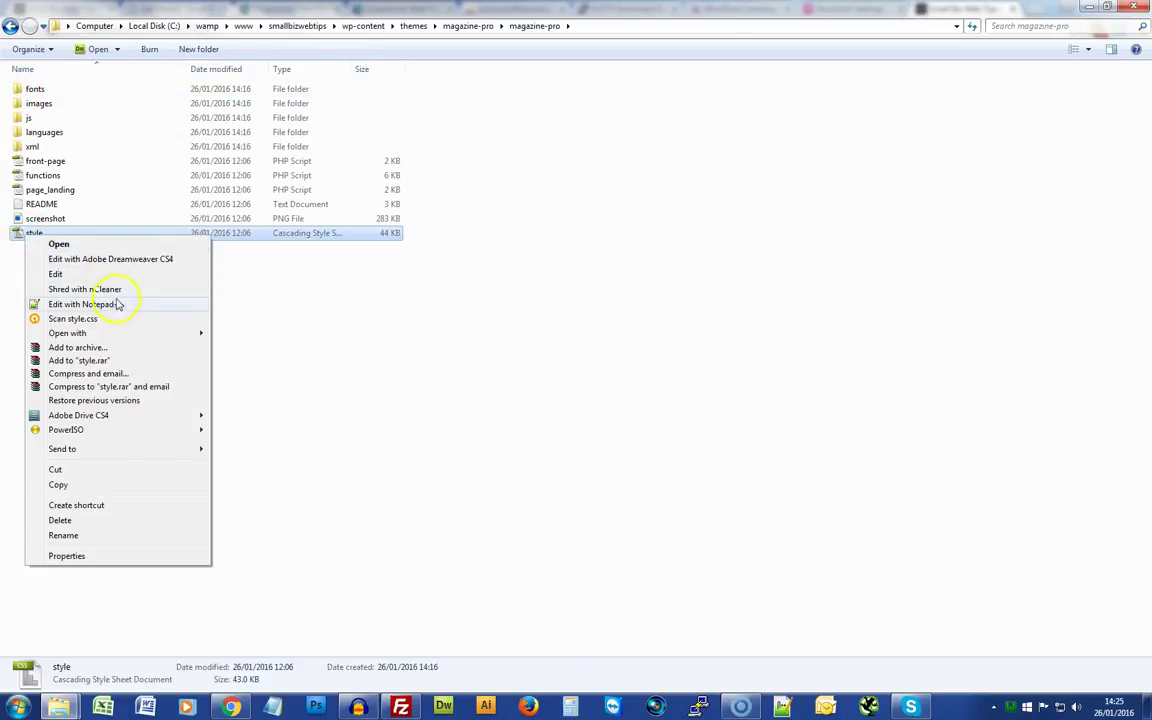
click(108, 303)
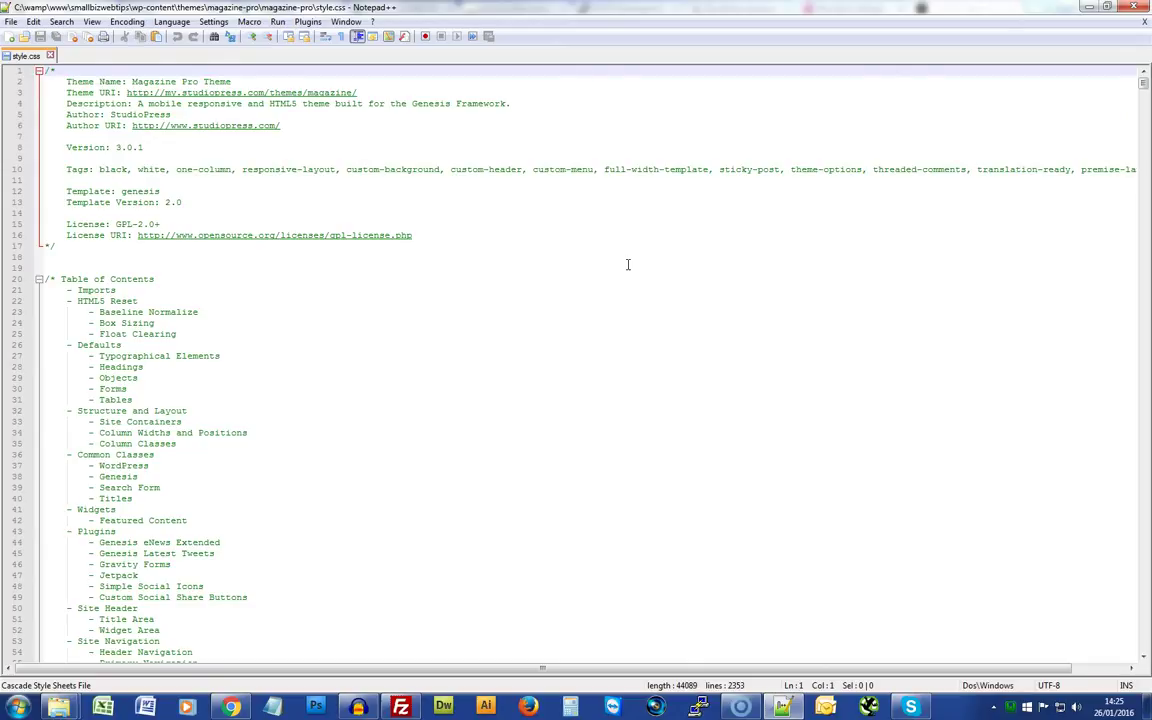
Search style.css for "smallbizwebtips" and close the search dialog.
key(ctrl+f)
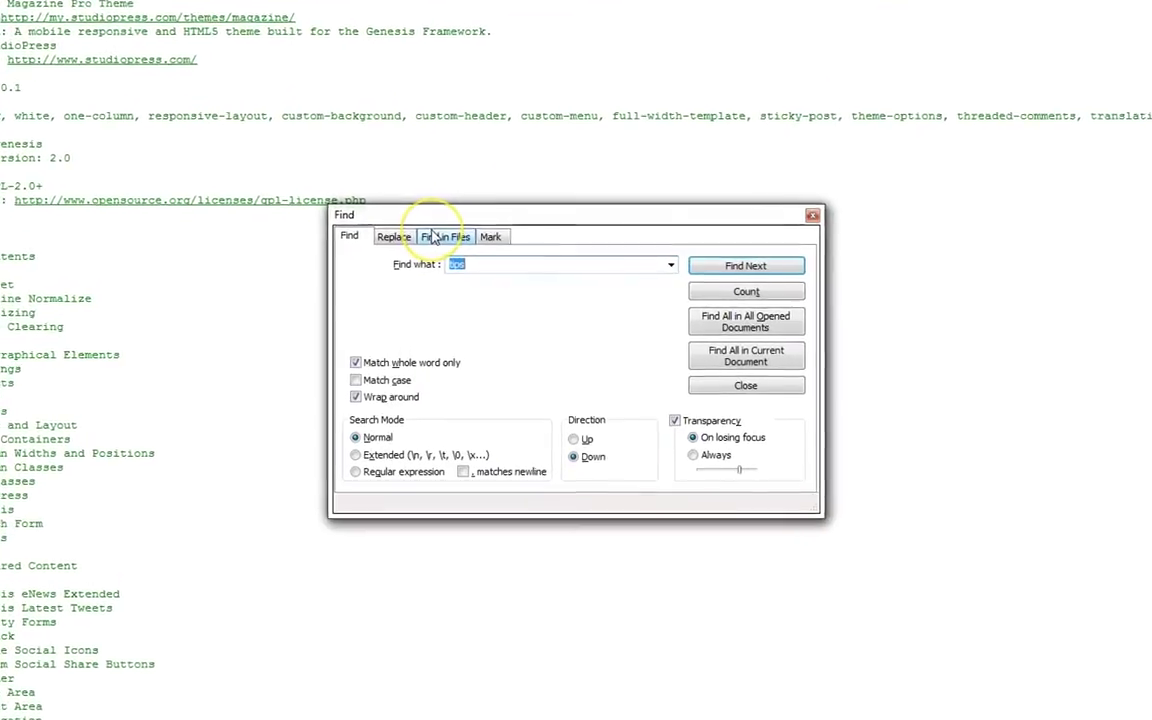
text(smallbizw)
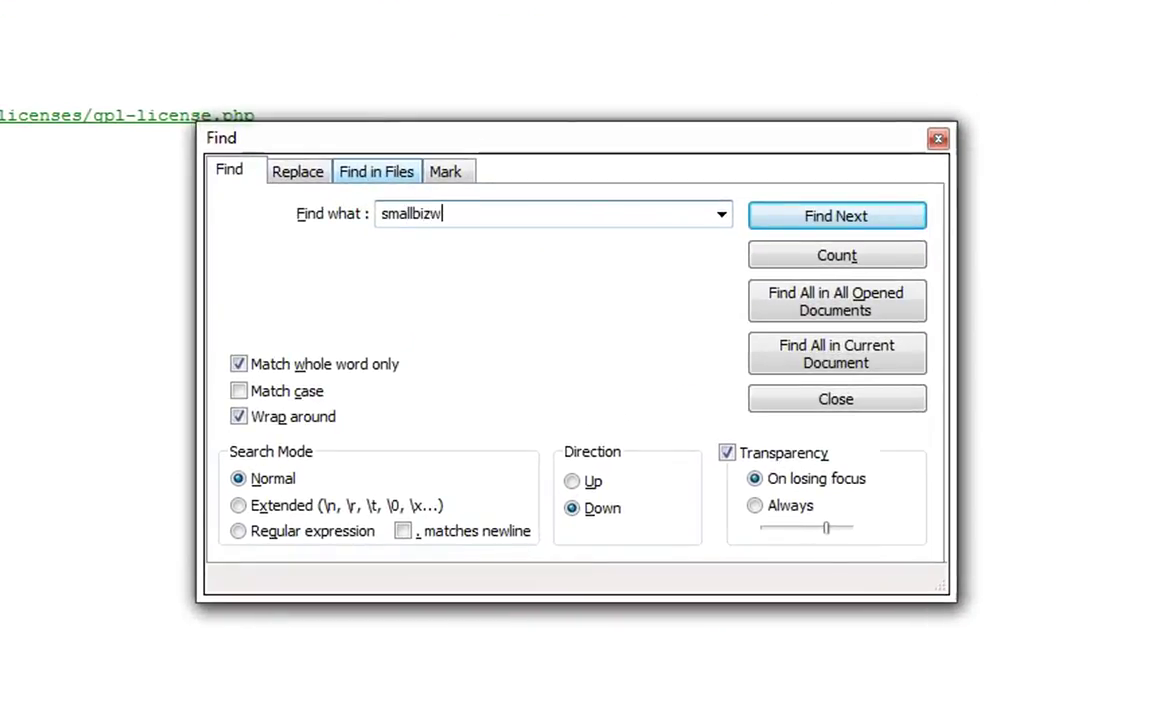
text(ebtips)
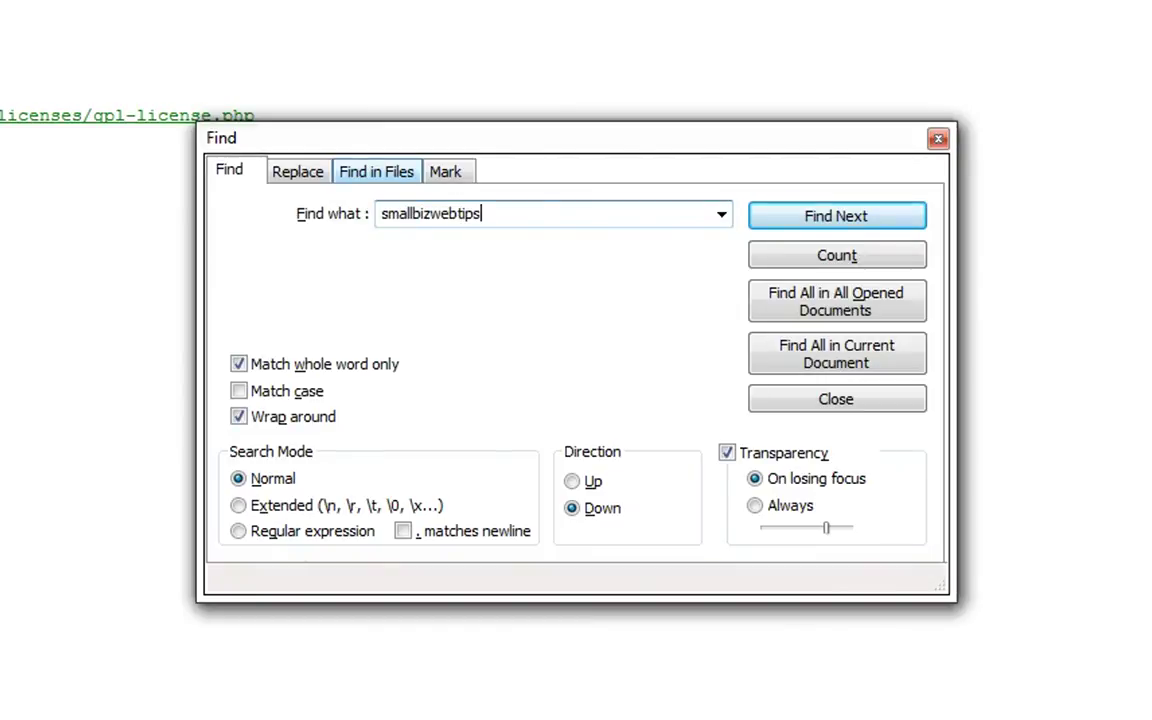
click(803, 222)
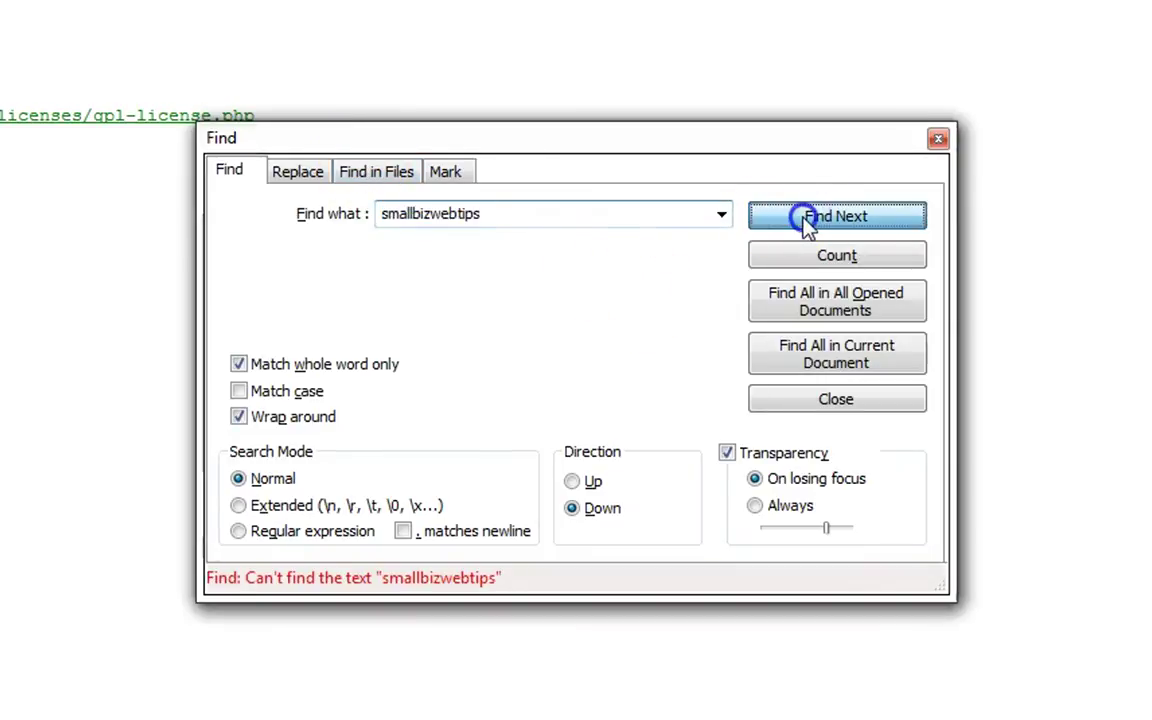
click(938, 138)
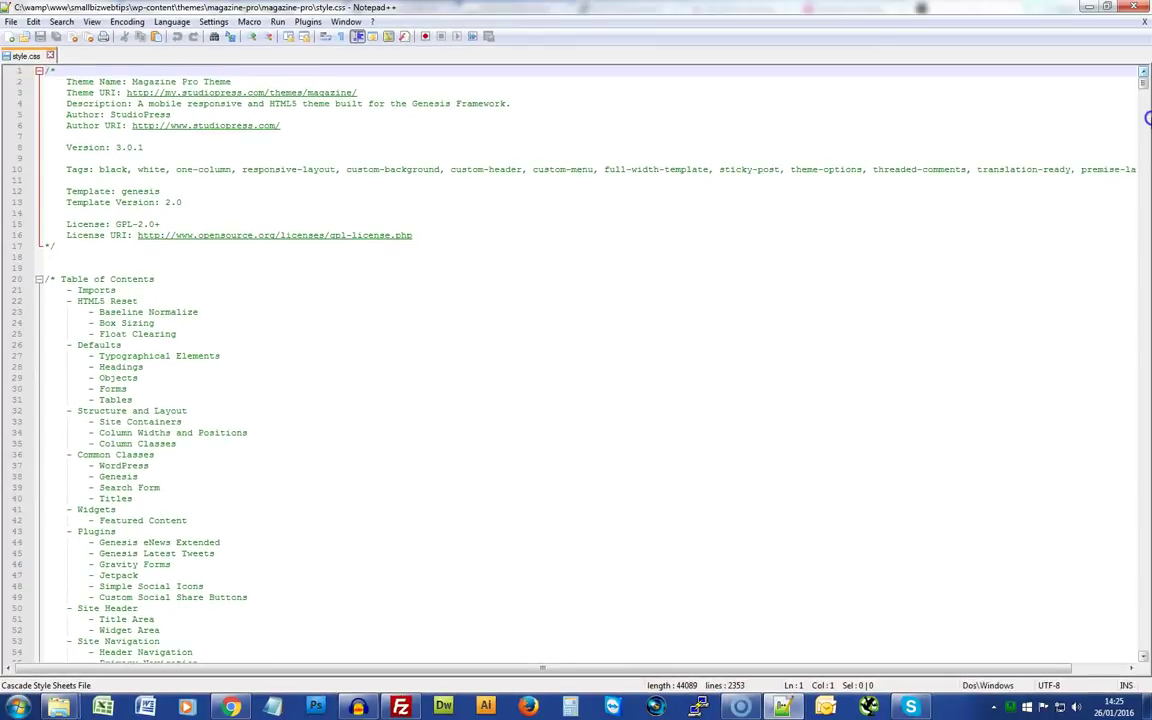
Look through the rules in style.css for hard-coded URLs and close Notepad++.
drag(1143, 83, 1141, 473)
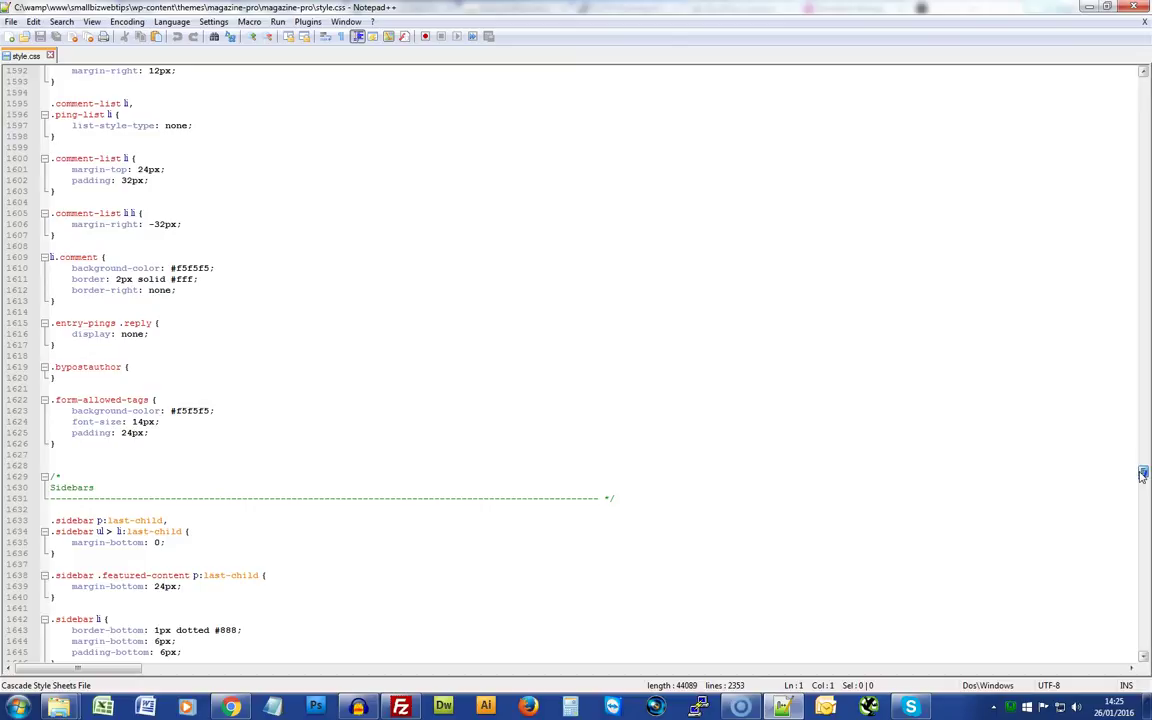
drag(1141, 474, 1146, 506)
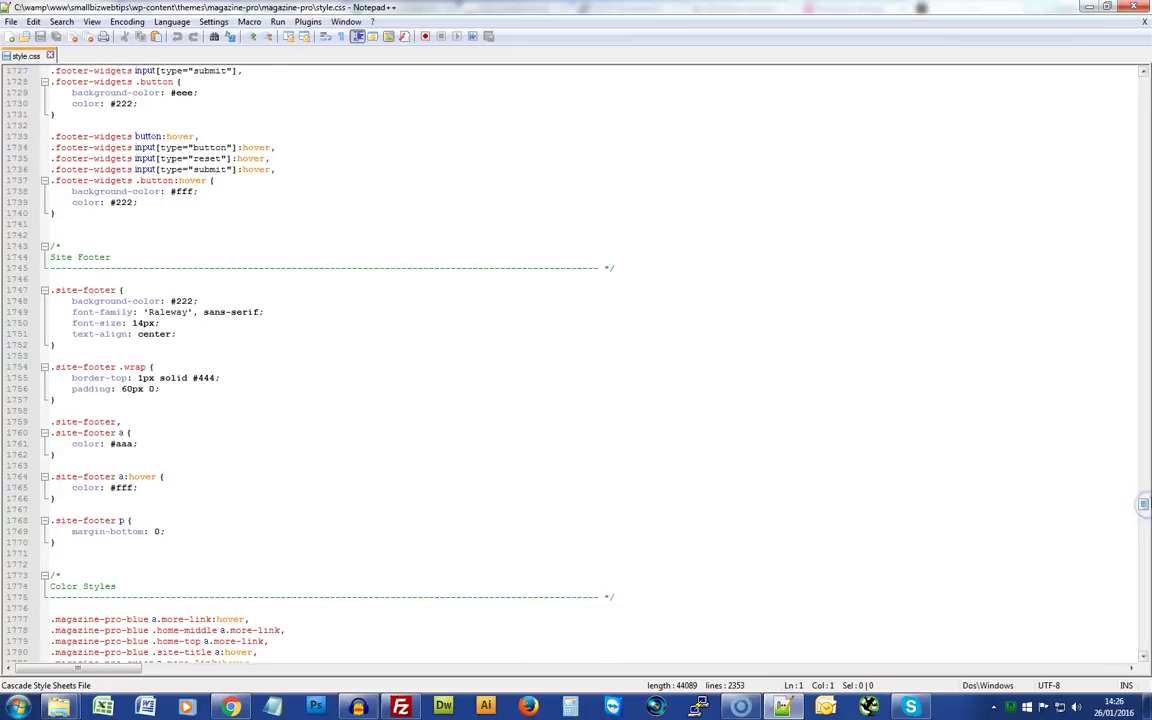
drag(1147, 521, 1146, 92)
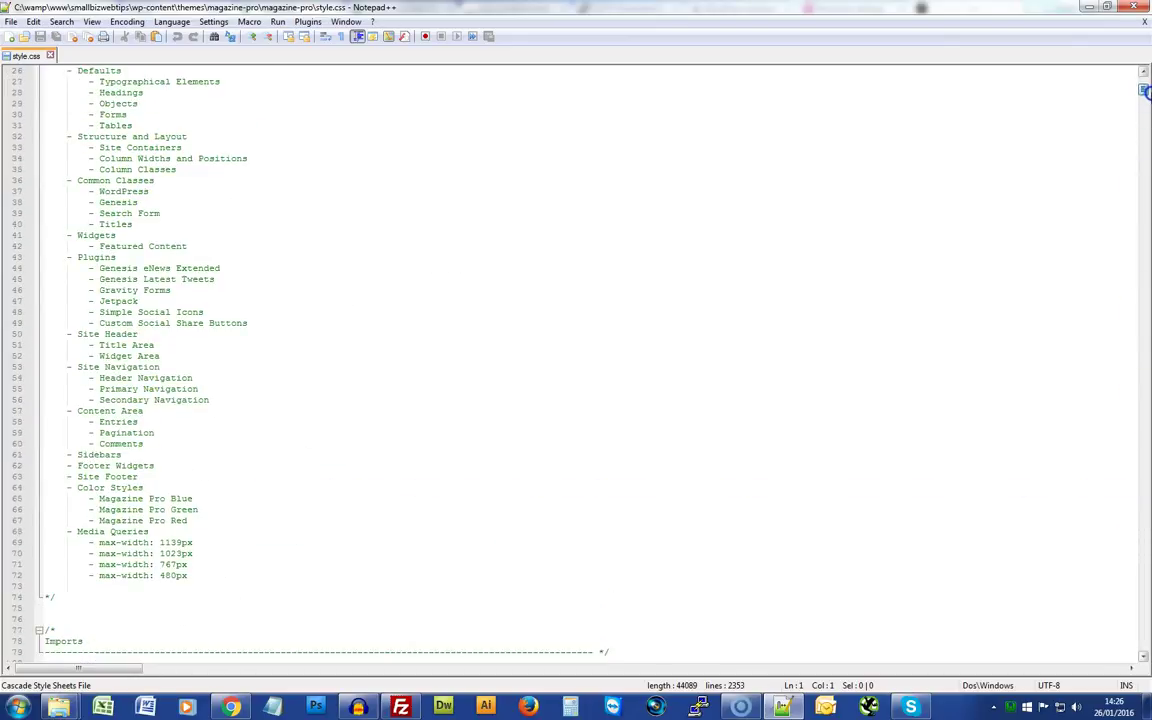
click(1141, 8)
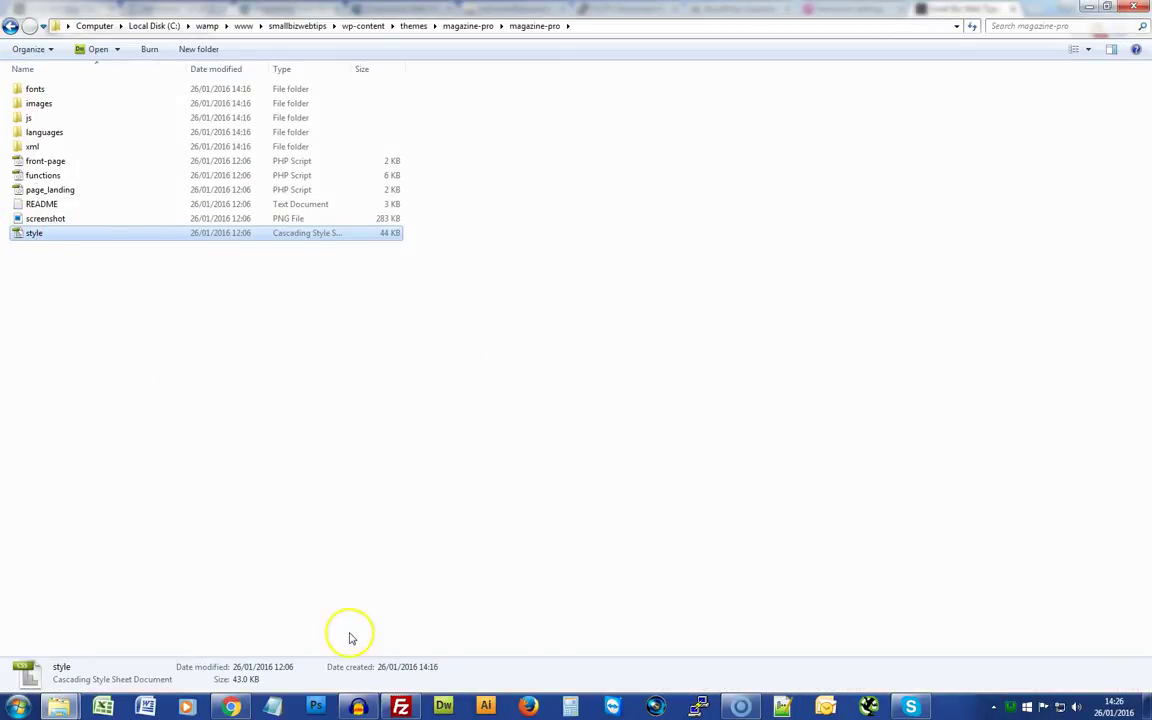
Switch to Chrome and open the WordPress 4.4.1 update page from the local site's update notice.
click(236, 708)
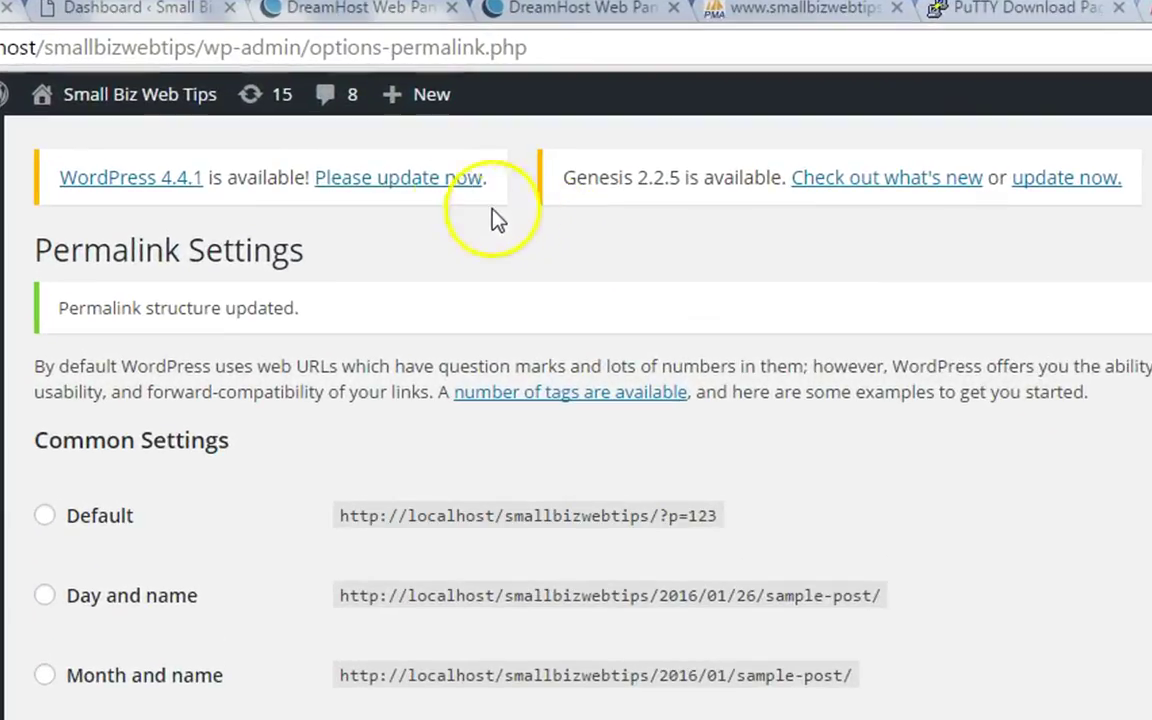
click(355, 130)
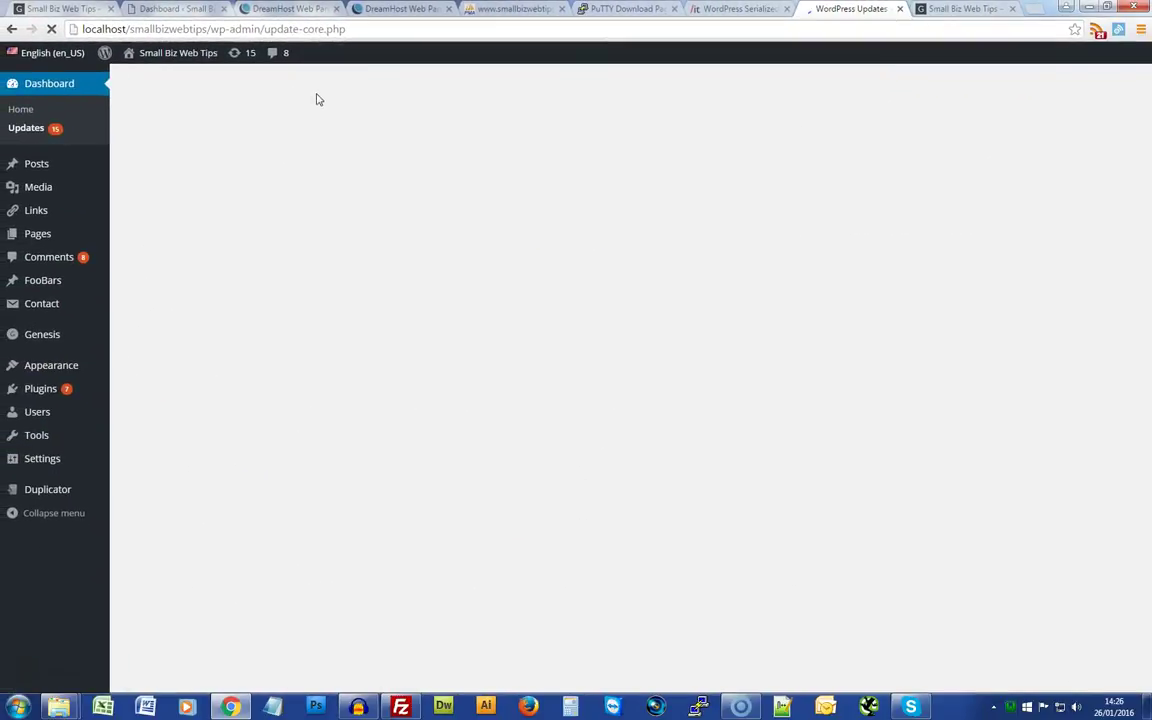
Update the outdated plugins on the local site, including Genesis Simple Edits, Simple Social Icons and WordPress Reset.
click(536, 359)
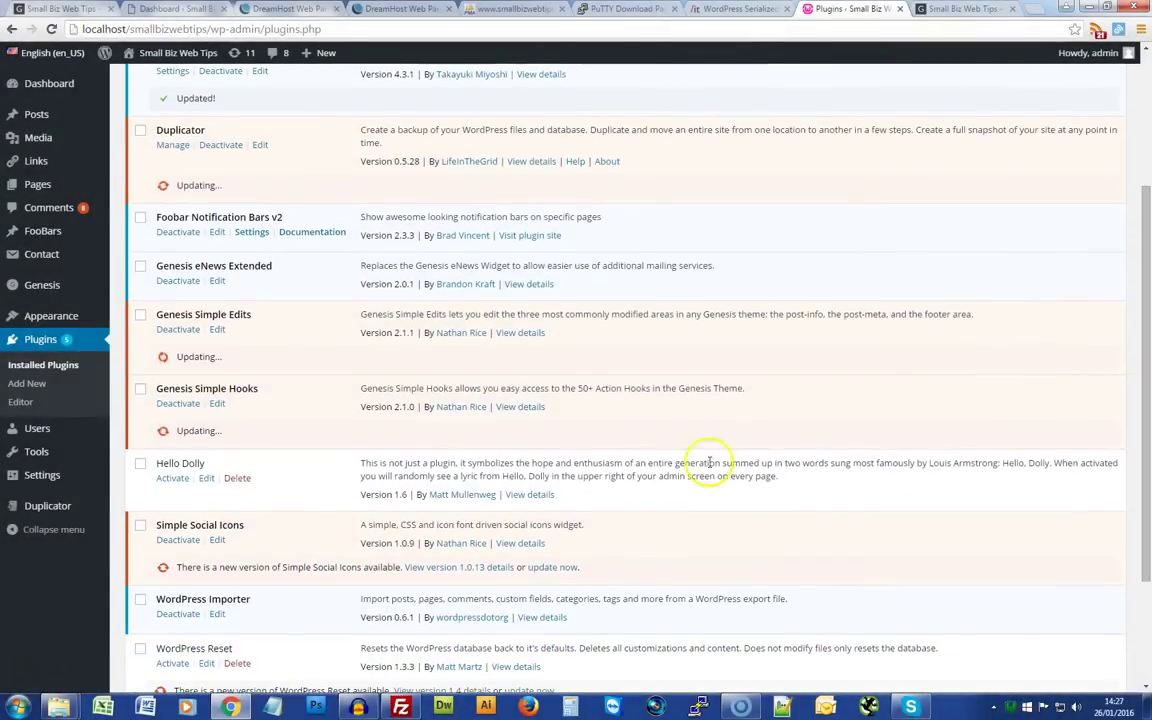
click(554, 568)
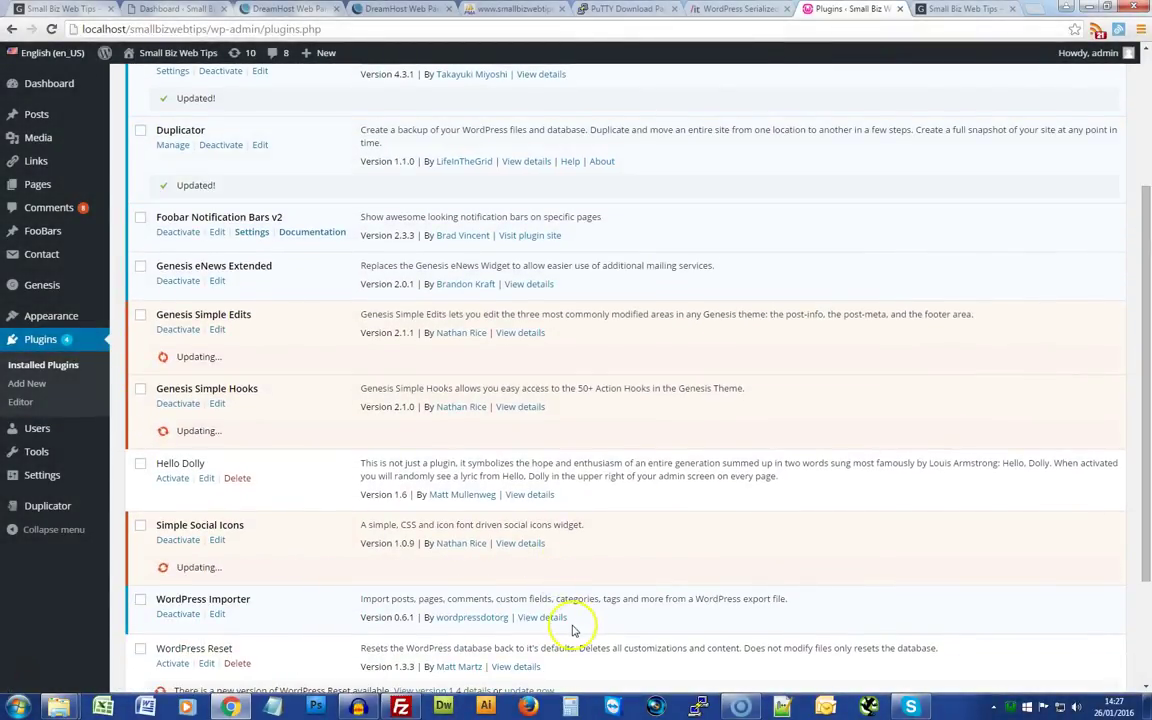
scroll(1140, 520, down, 3)
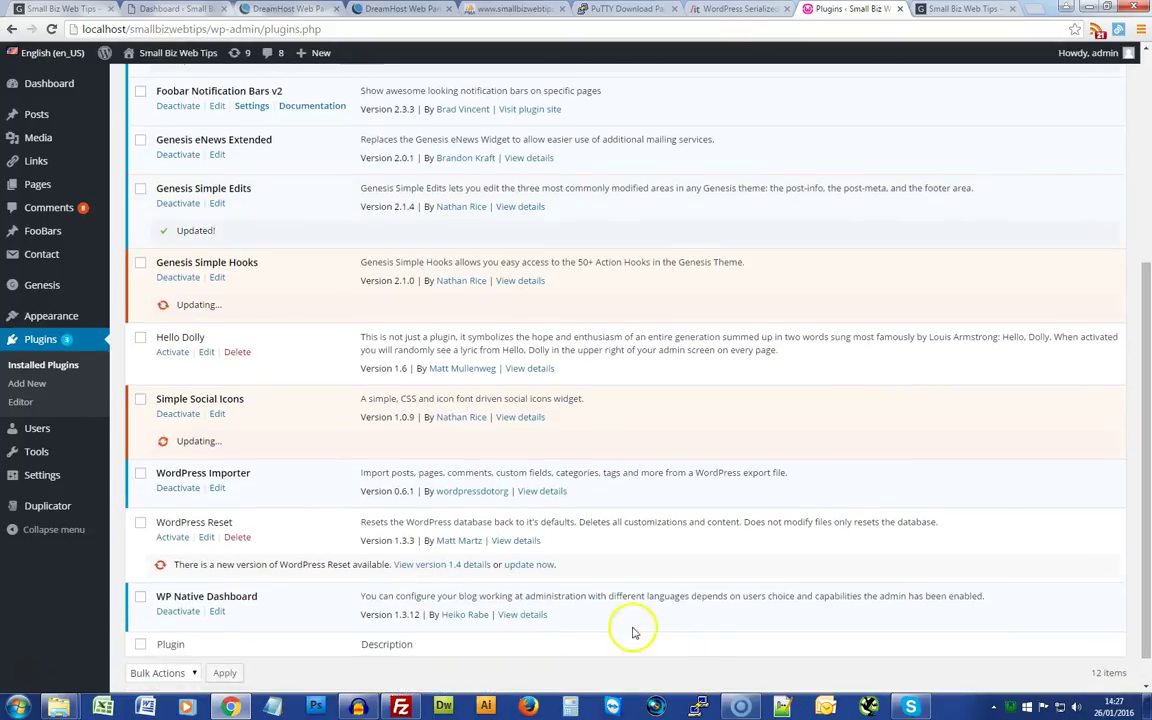
click(530, 566)
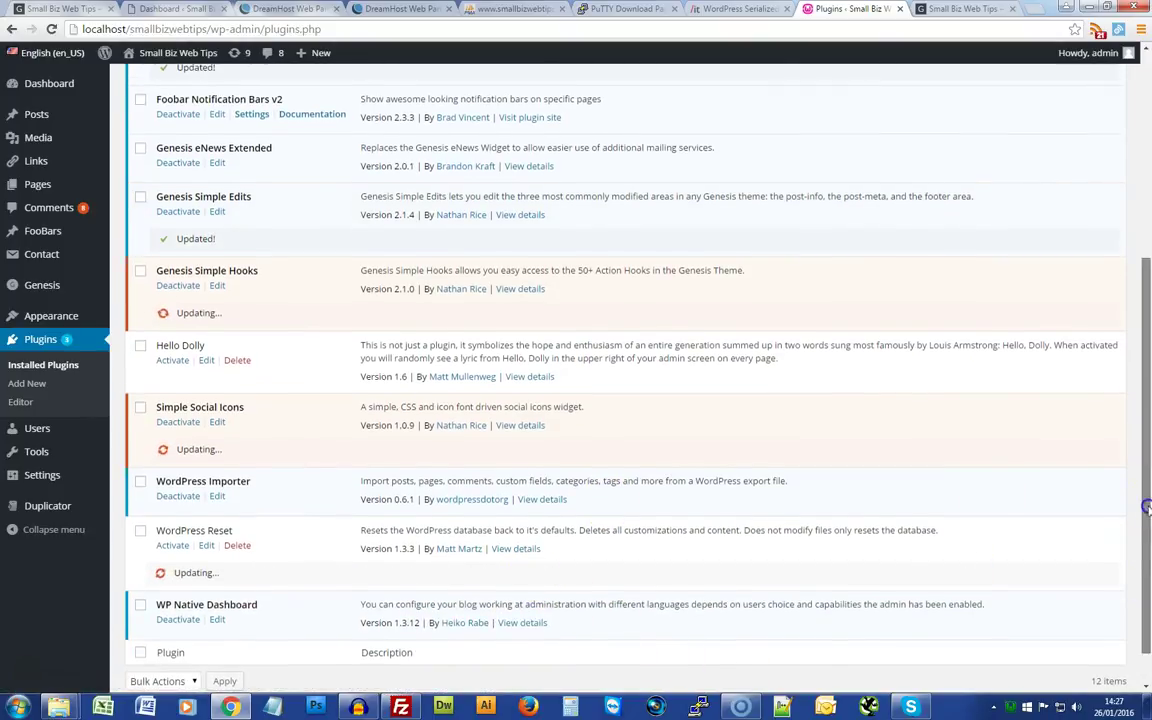
drag(1147, 508, 1147, 318)
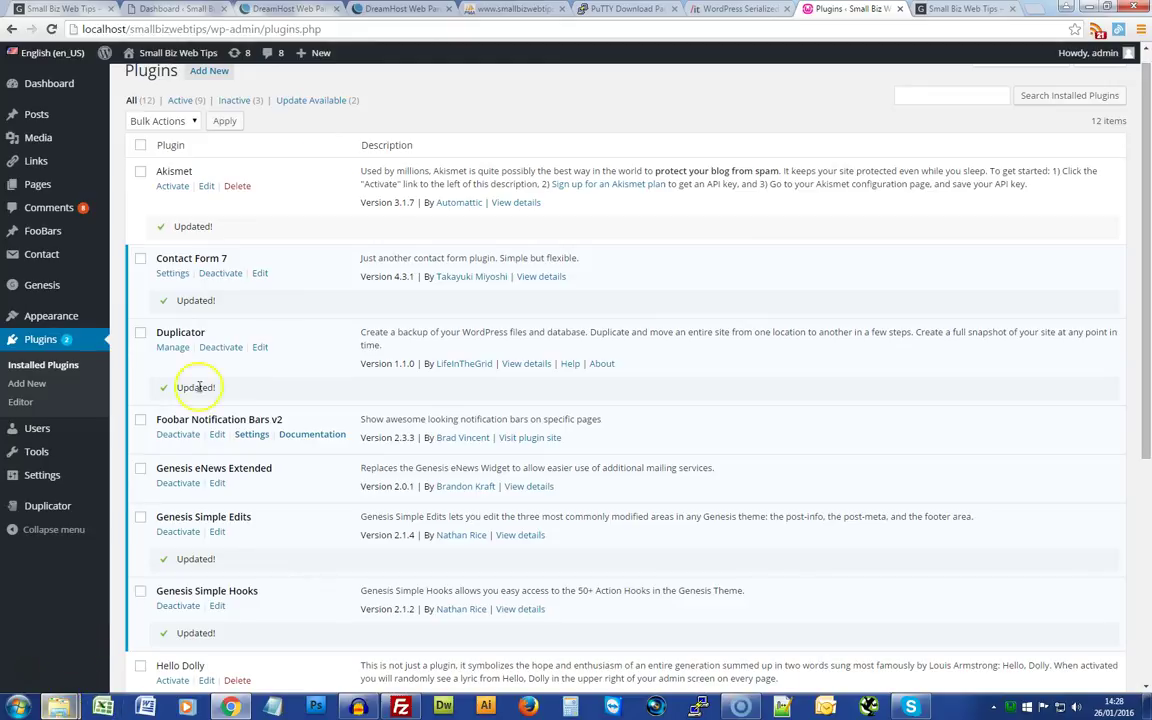
click(495, 9)
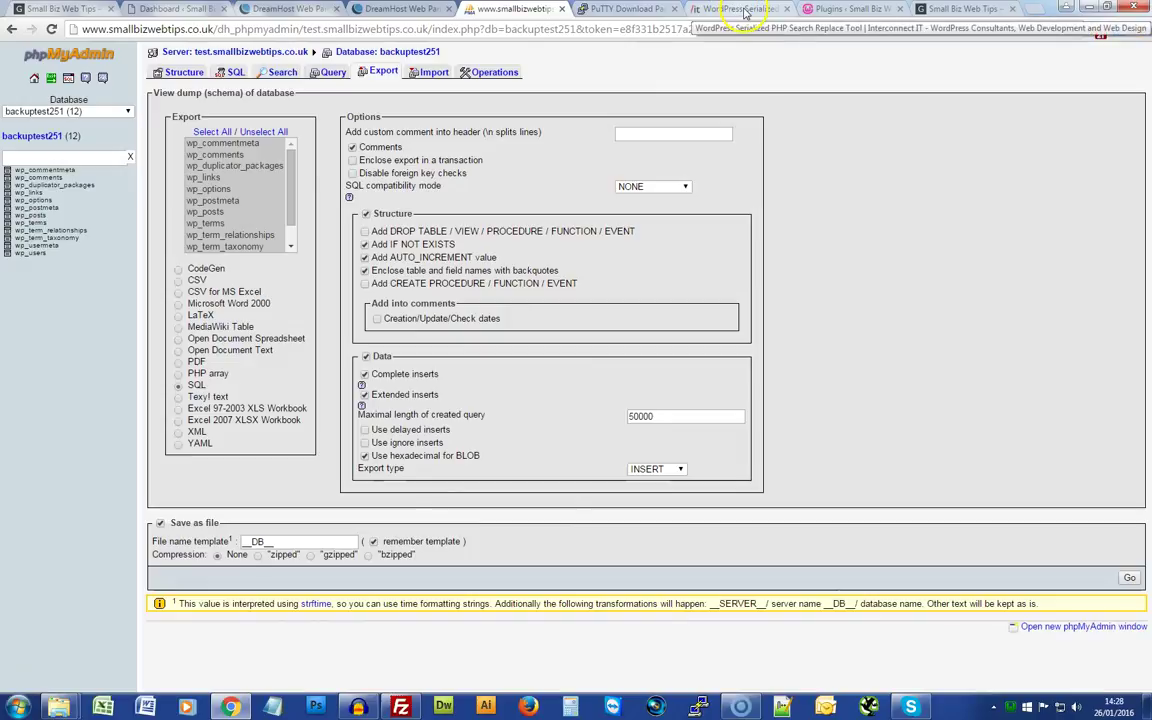
mouse_move(70, 706)
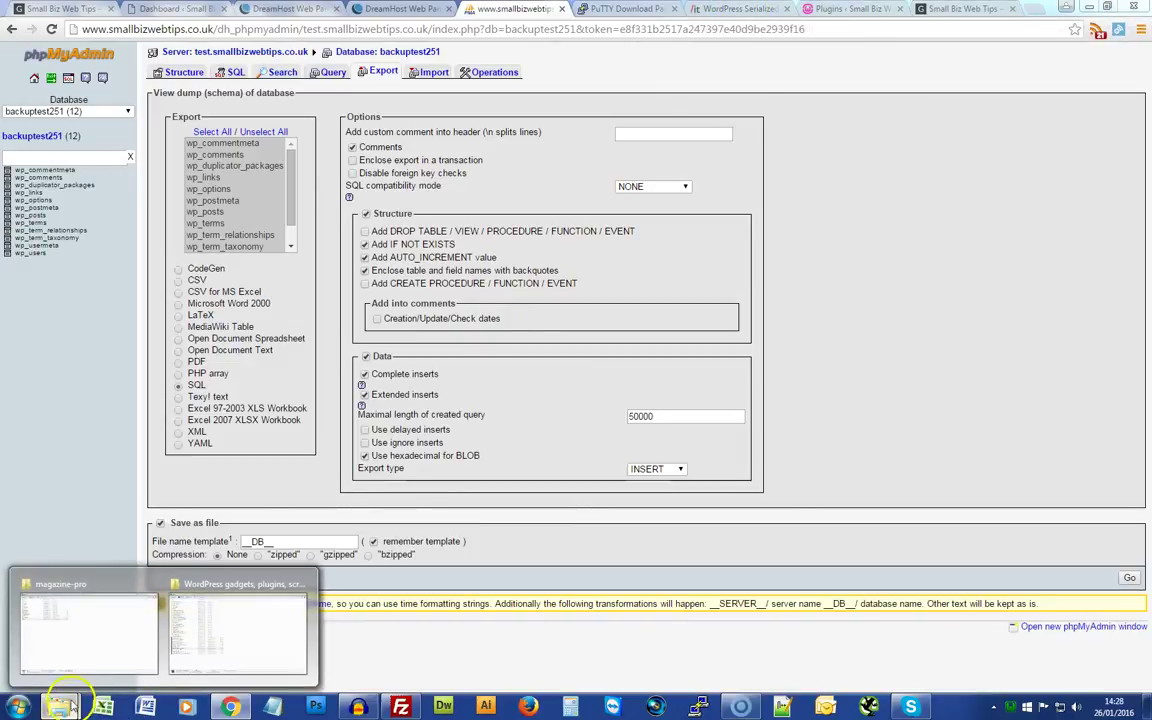
click(77, 650)
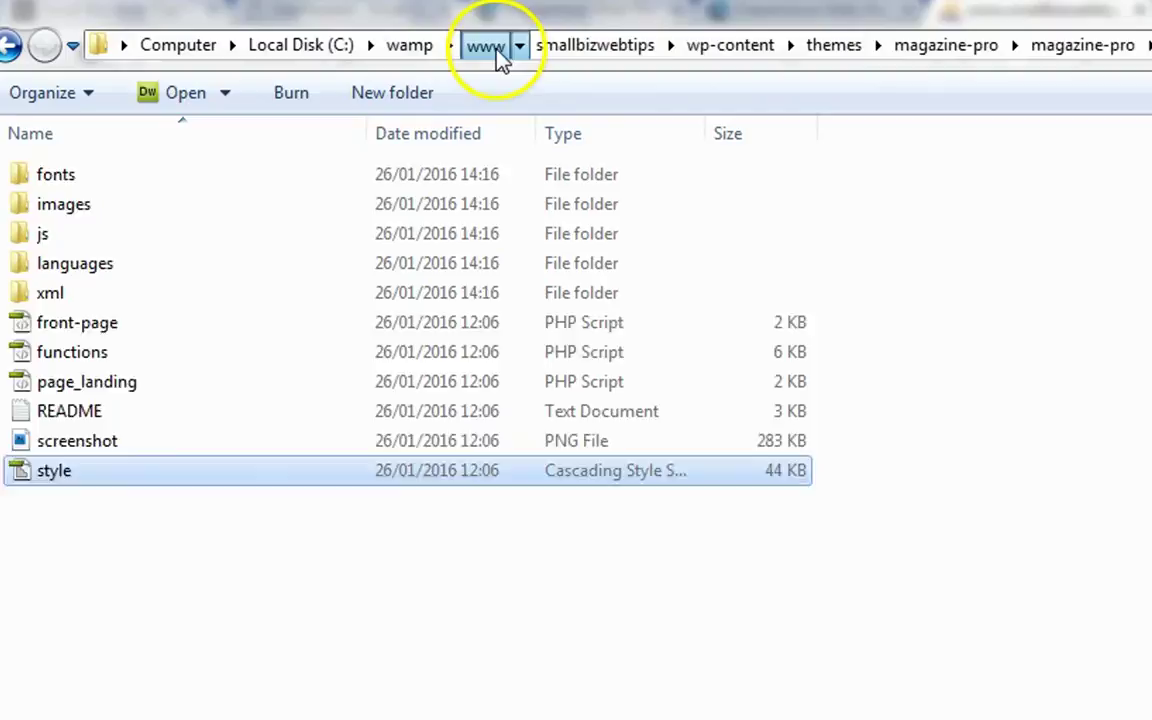
click(500, 55)
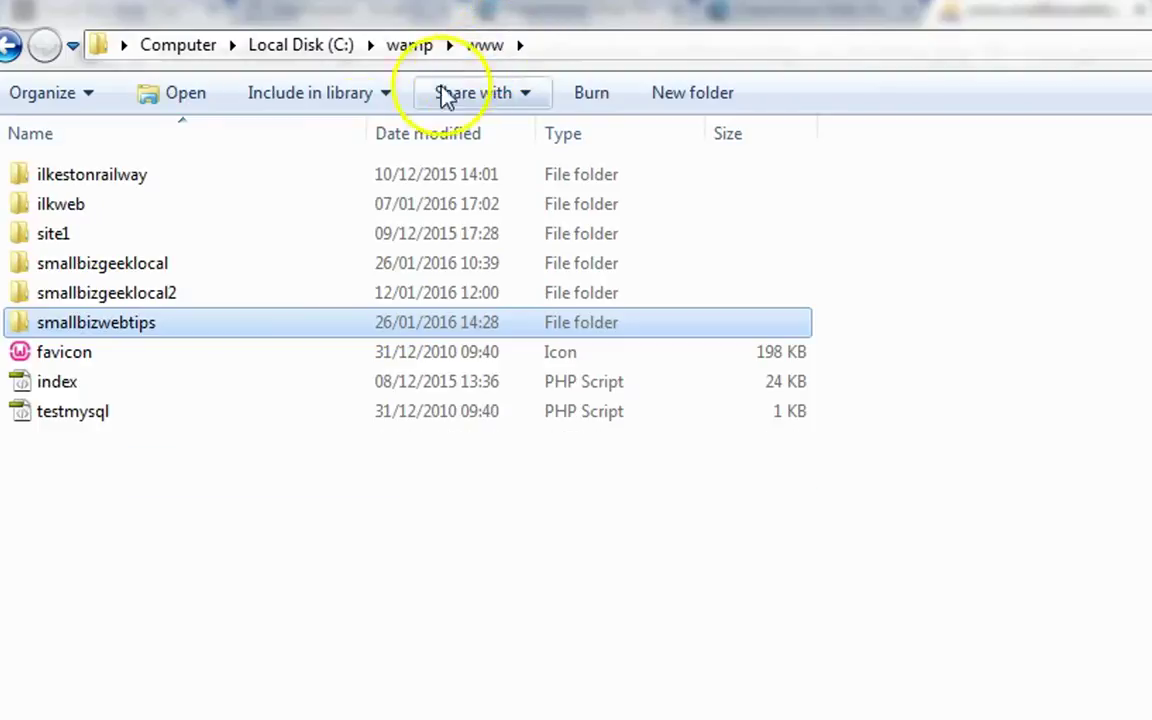
double_click(21, 325)
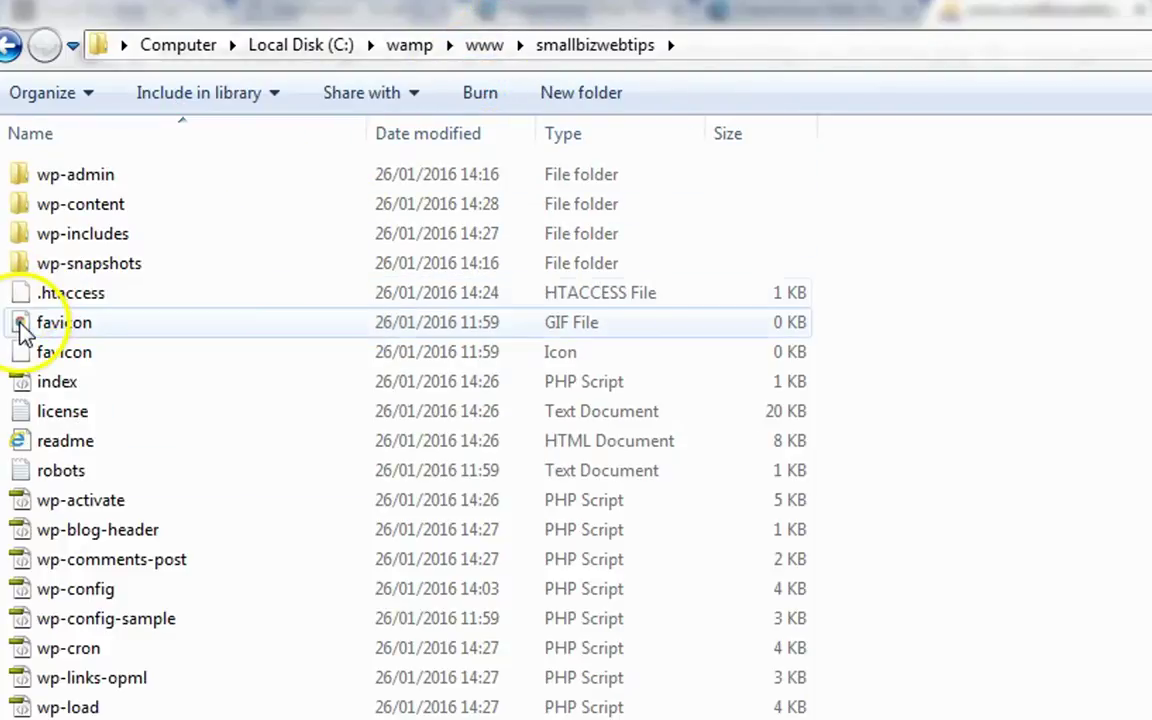
double_click(26, 206)
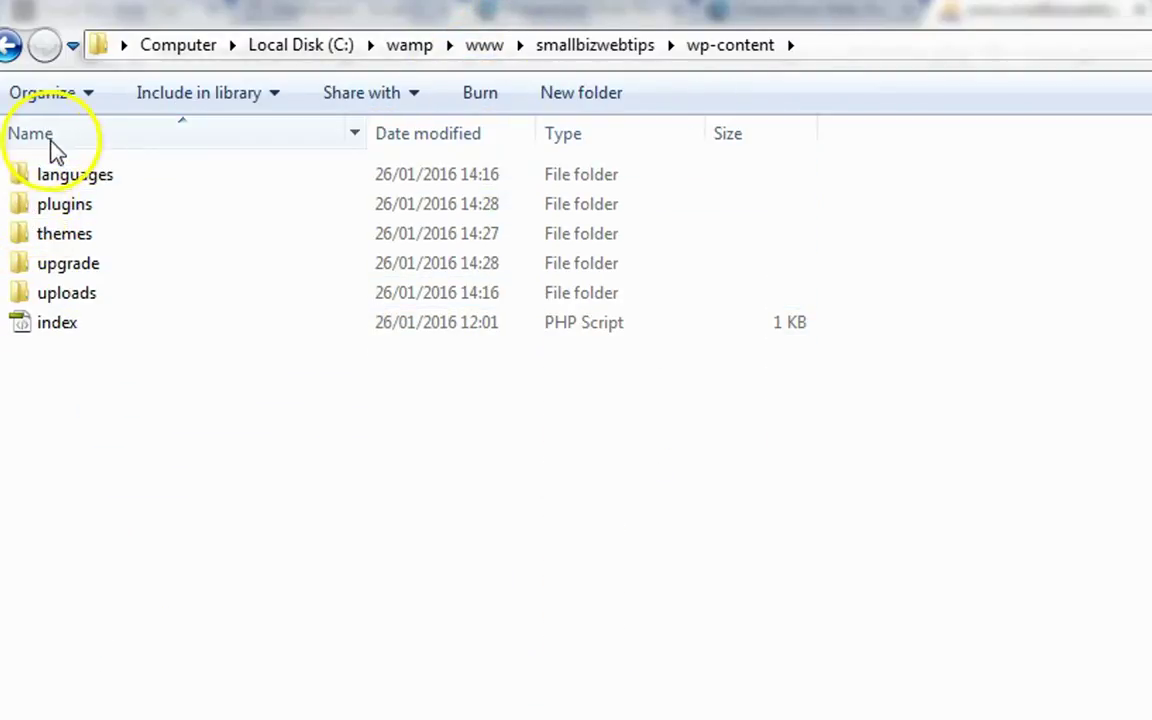
Examine the contents of the plugins and uploads folders inside the local wp-content folder.
double_click(40, 210)
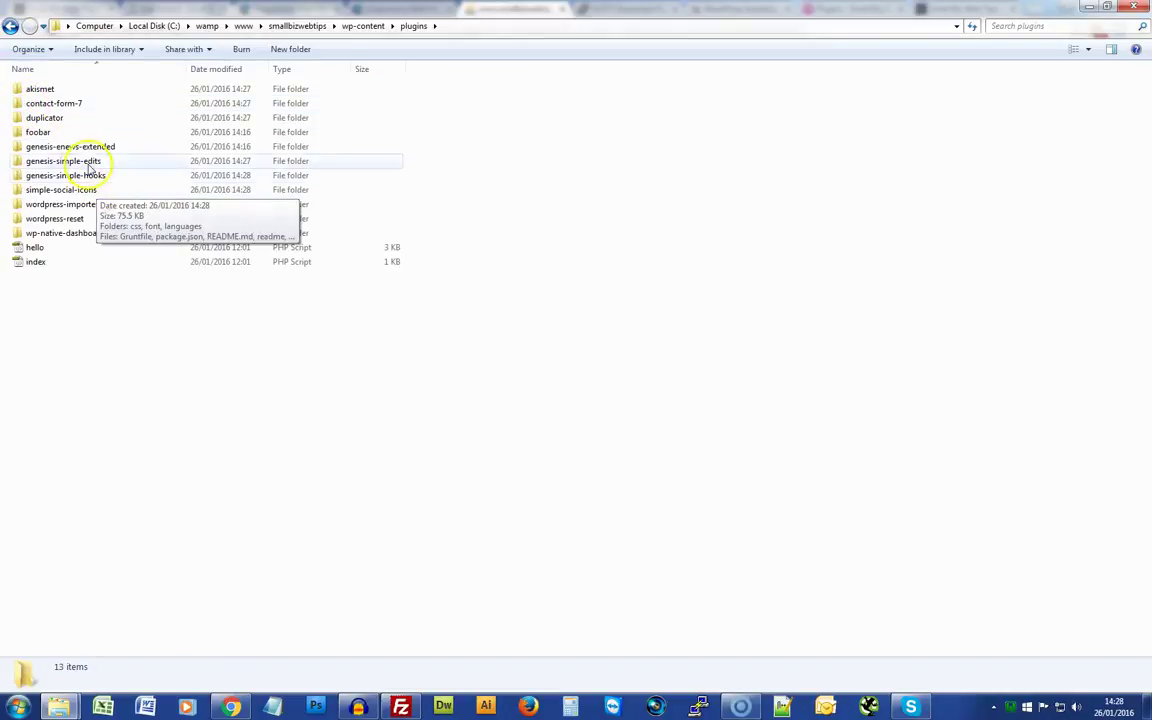
click(11, 28)
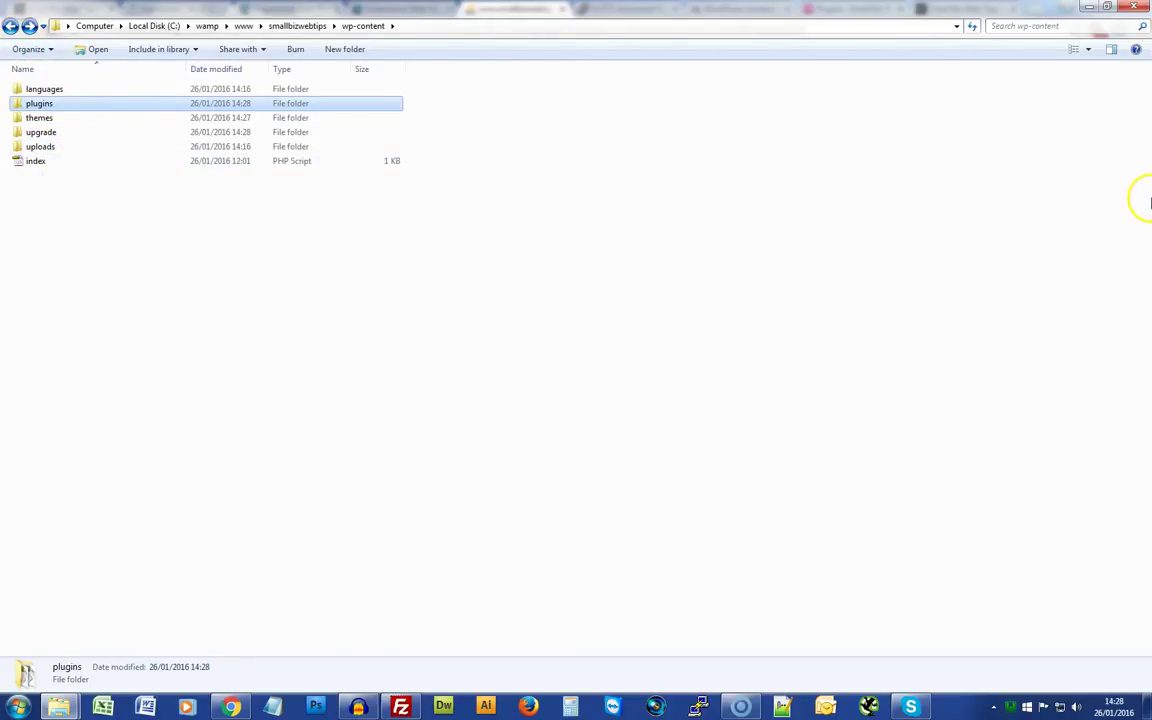
double_click(20, 146)
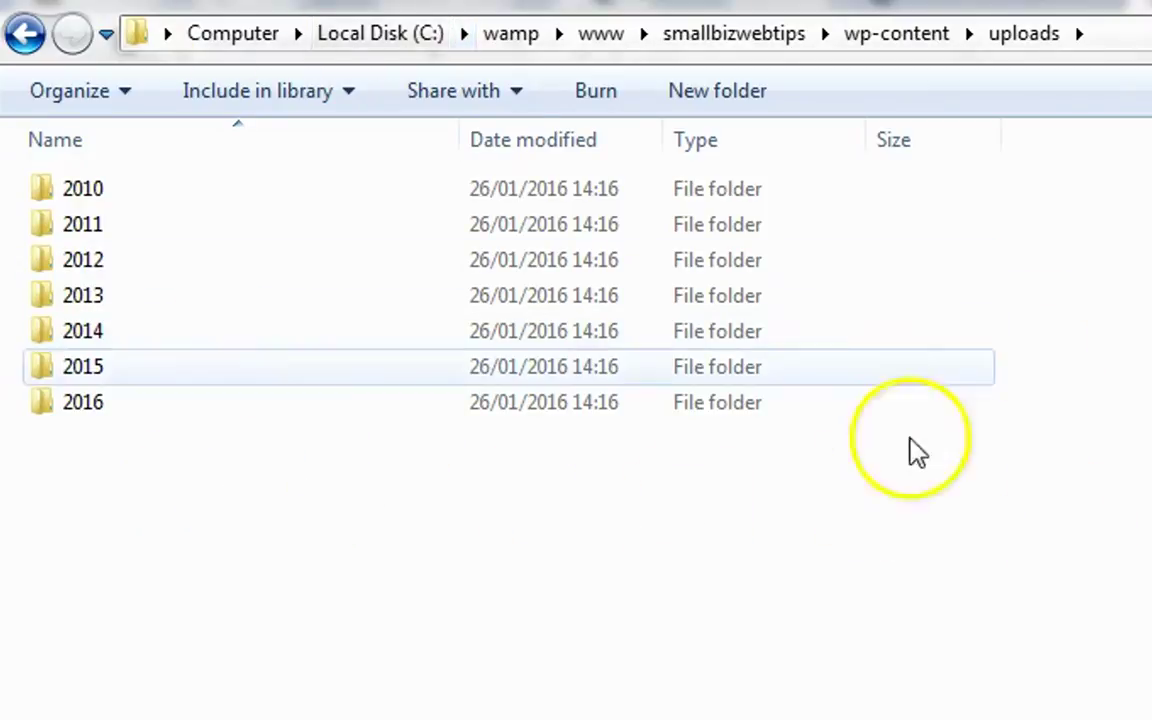
click(25, 35)
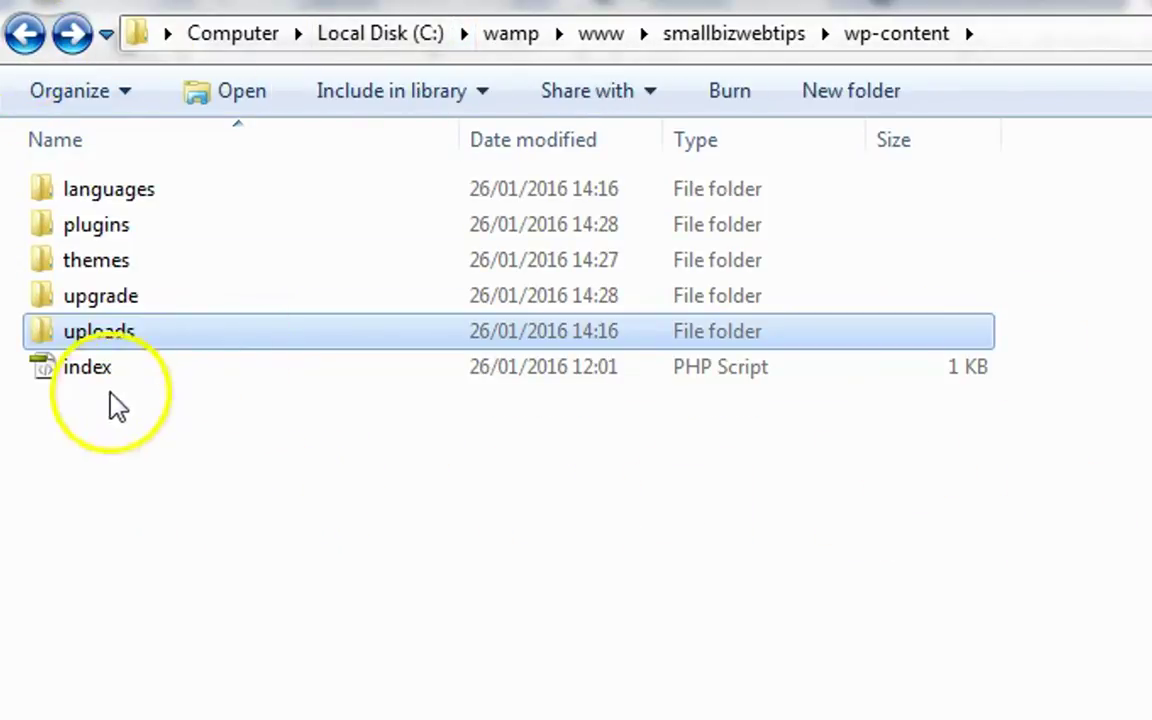
right_click(57, 341)
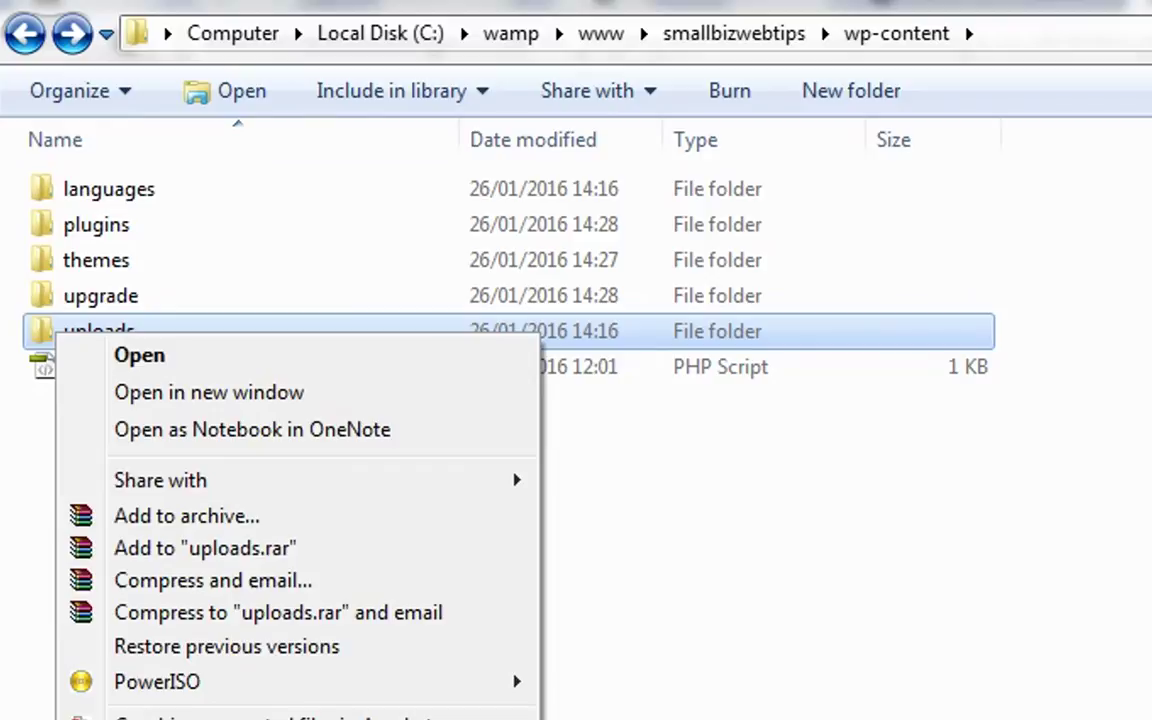
click(1140, 645)
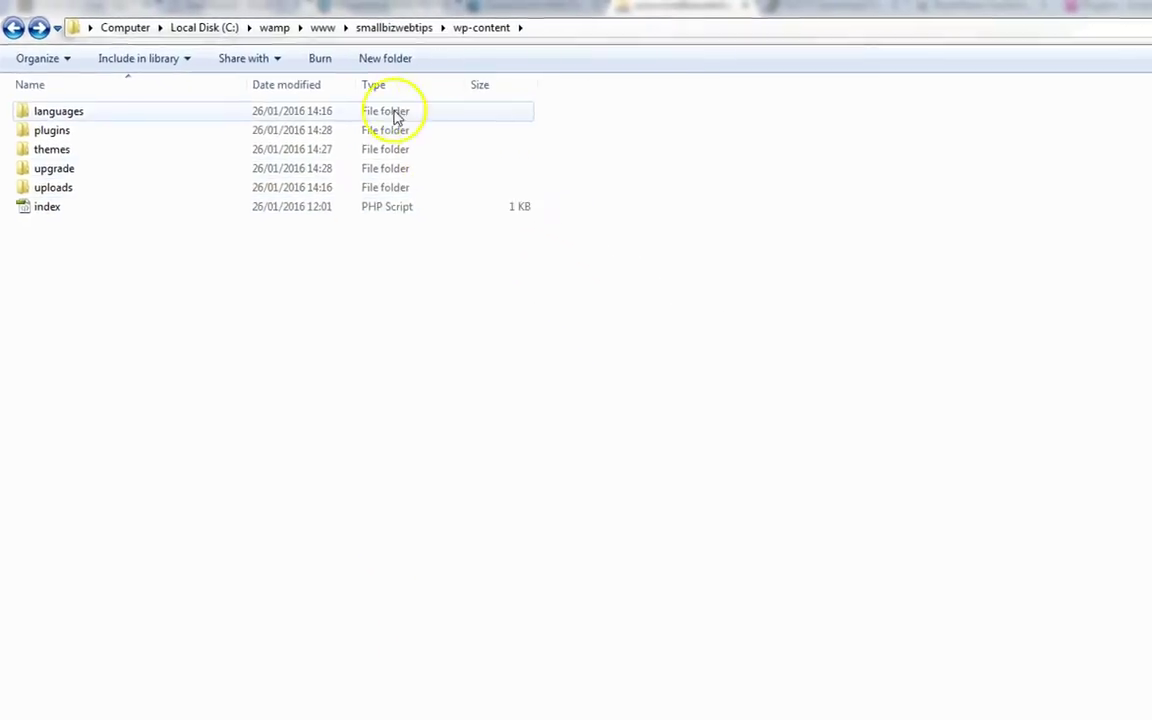
Go up to the local smallbizwebtips folder and check the available actions for its wp-content folder.
click(394, 27)
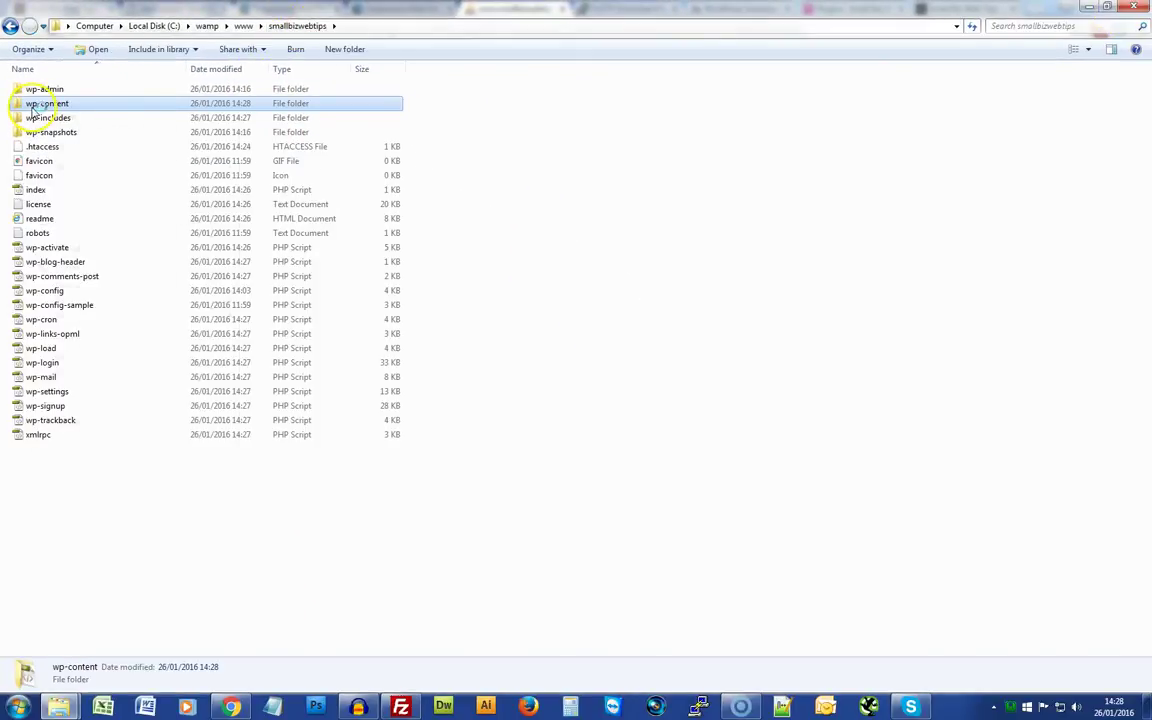
right_click(33, 112)
click(620, 528)
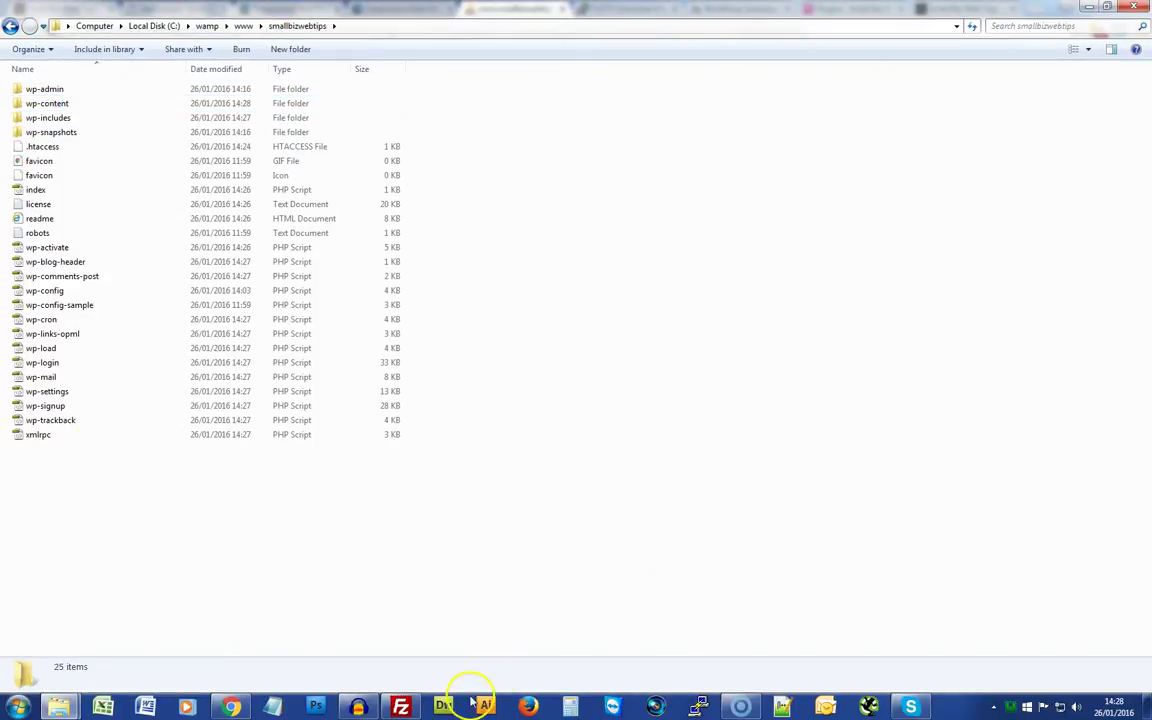
Switch to FileZilla, open the remote smallbizwebtips.co.uk folder and select its wp-content folder, and minimize the window.
click(400, 707)
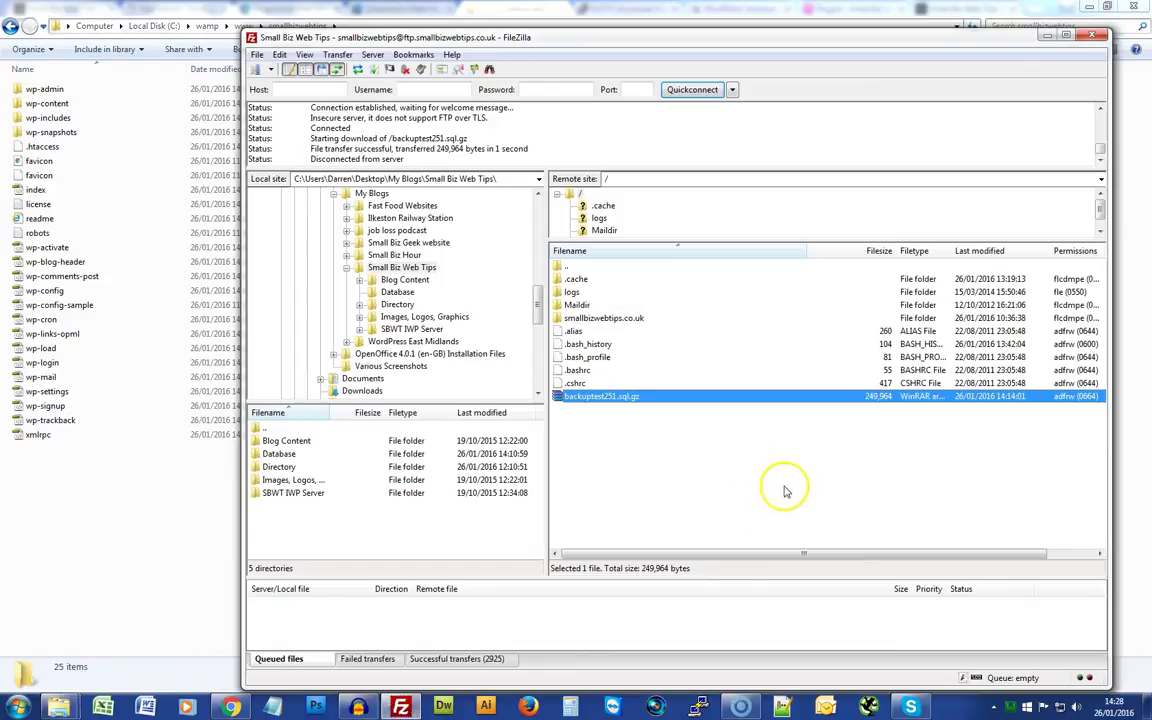
double_click(568, 318)
click(582, 291)
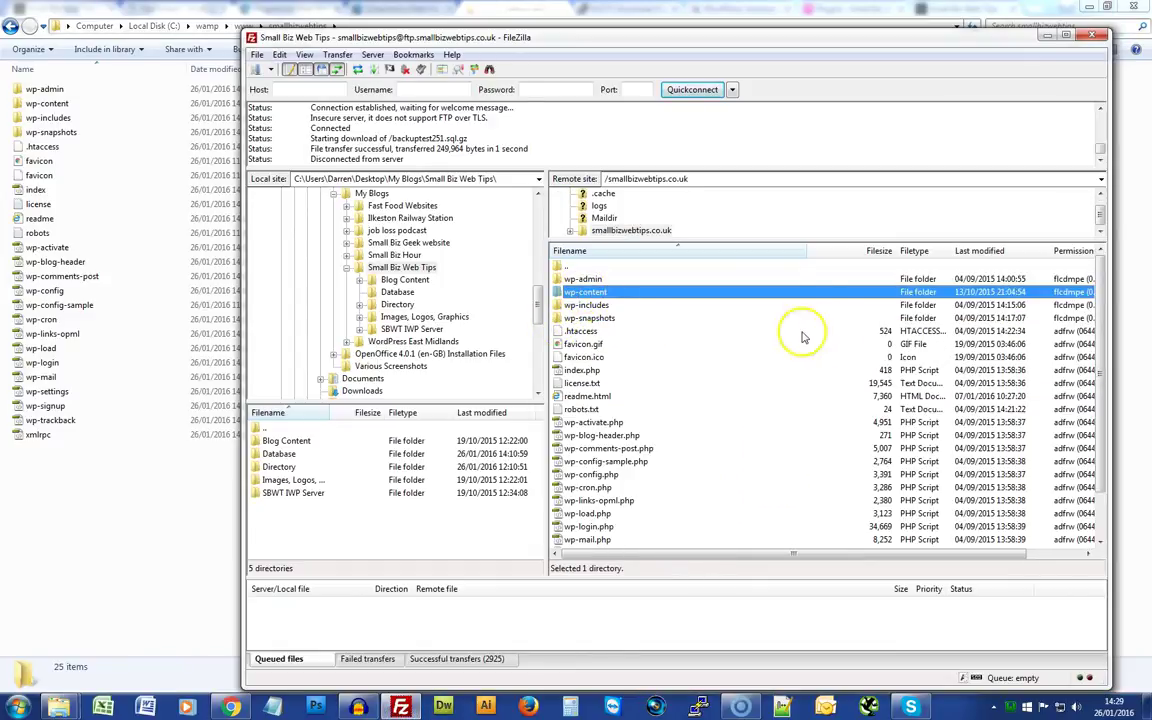
click(1046, 36)
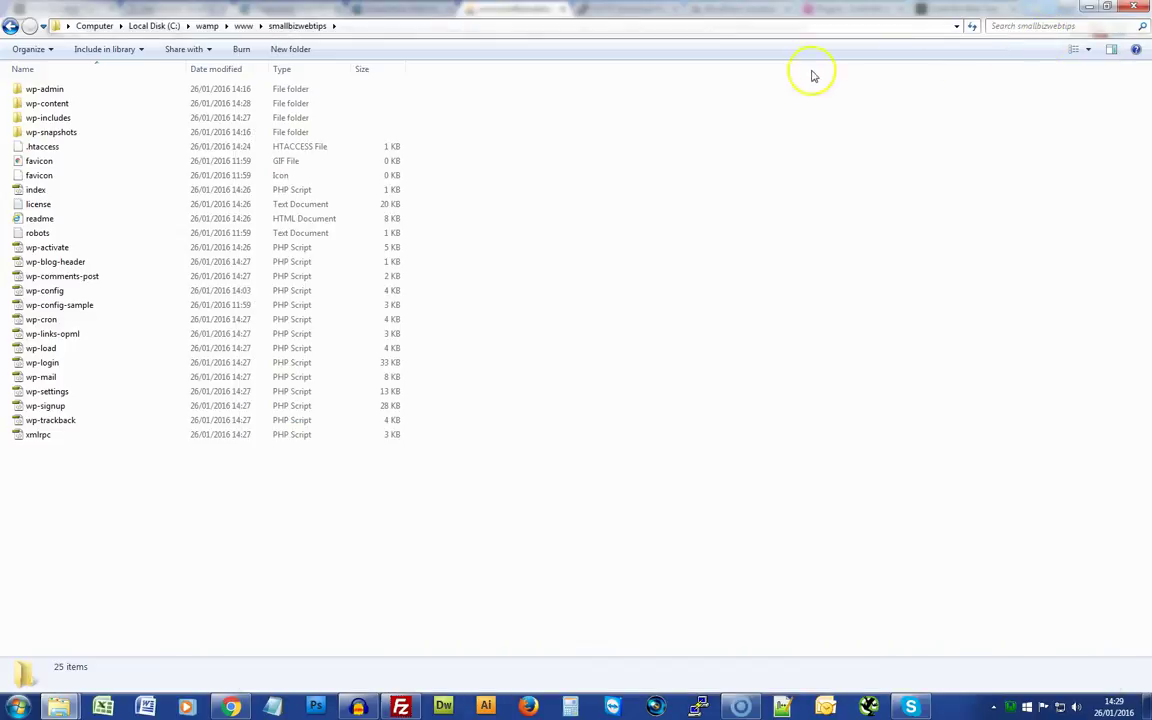
Switch to Chrome and compare the live smallbizwebtips.co.uk home page with the local copy at localhost/smallbizwebtips.
click(1092, 8)
click(60, 8)
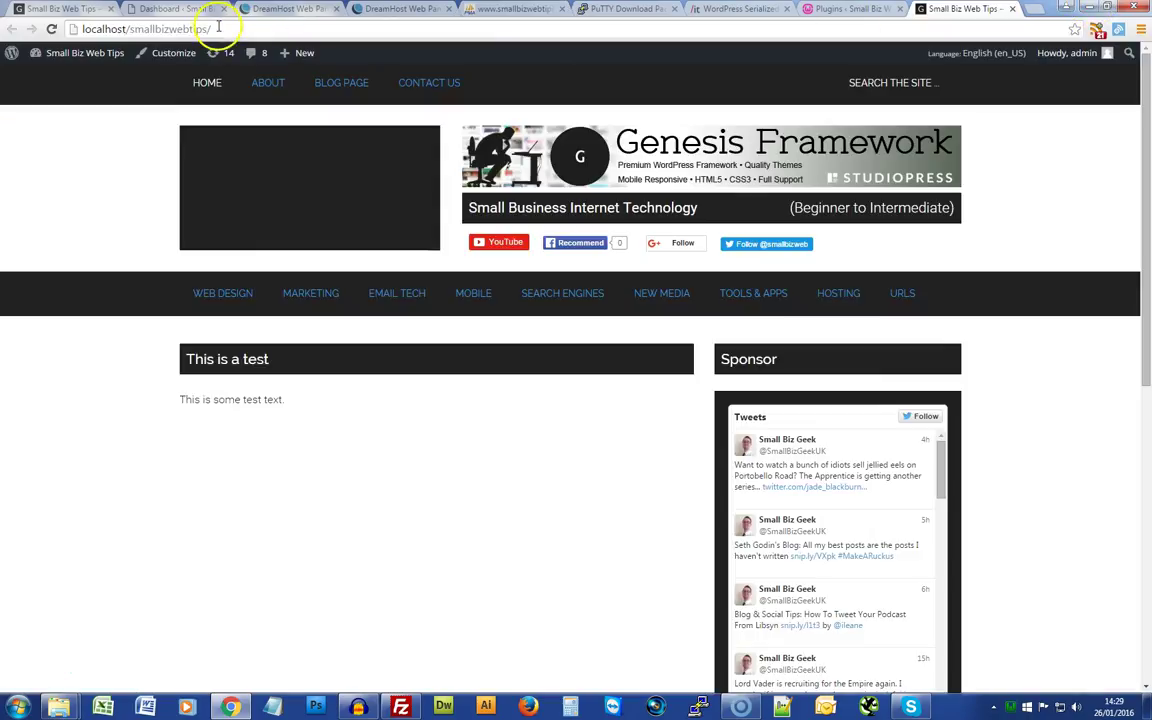
click(180, 8)
click(88, 9)
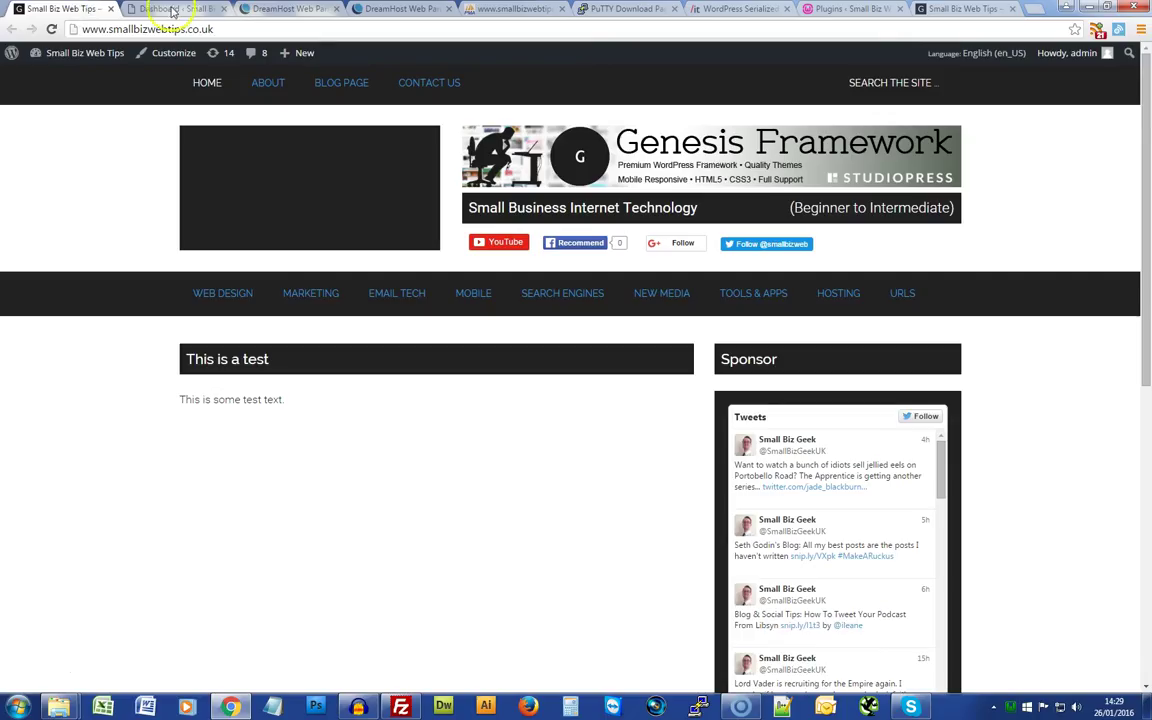
click(160, 9)
click(943, 8)
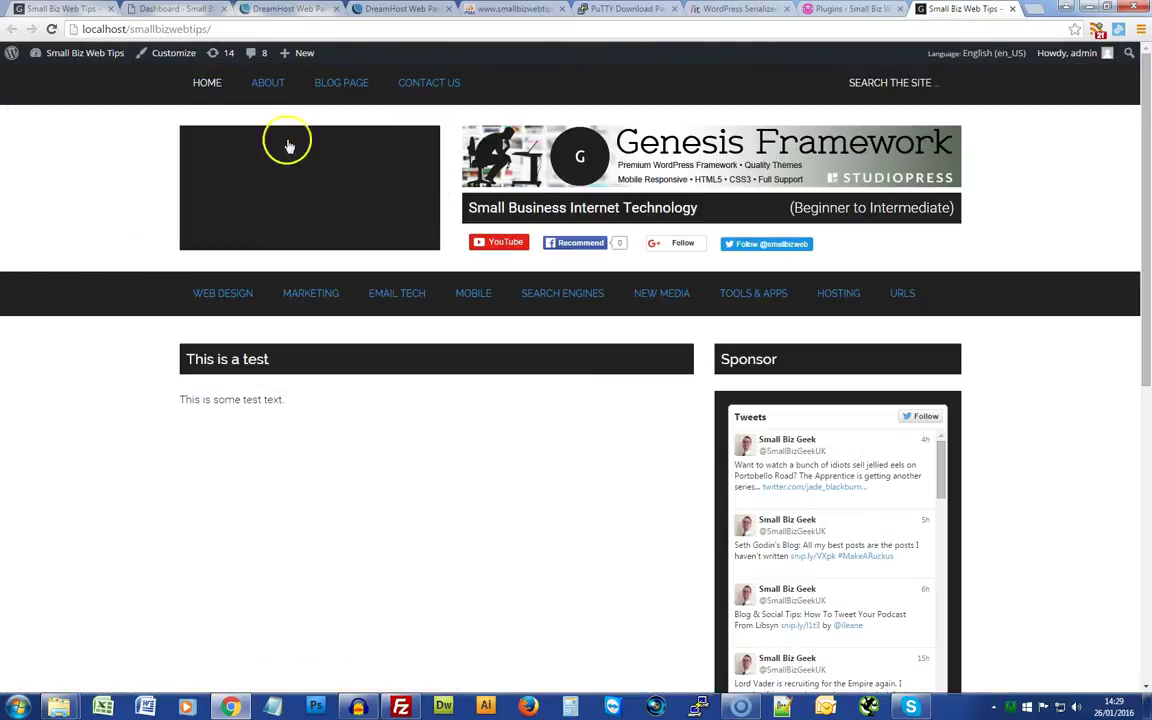
Open the local site's WordPress dashboard and return to the site's front page.
mouse_move(86, 62)
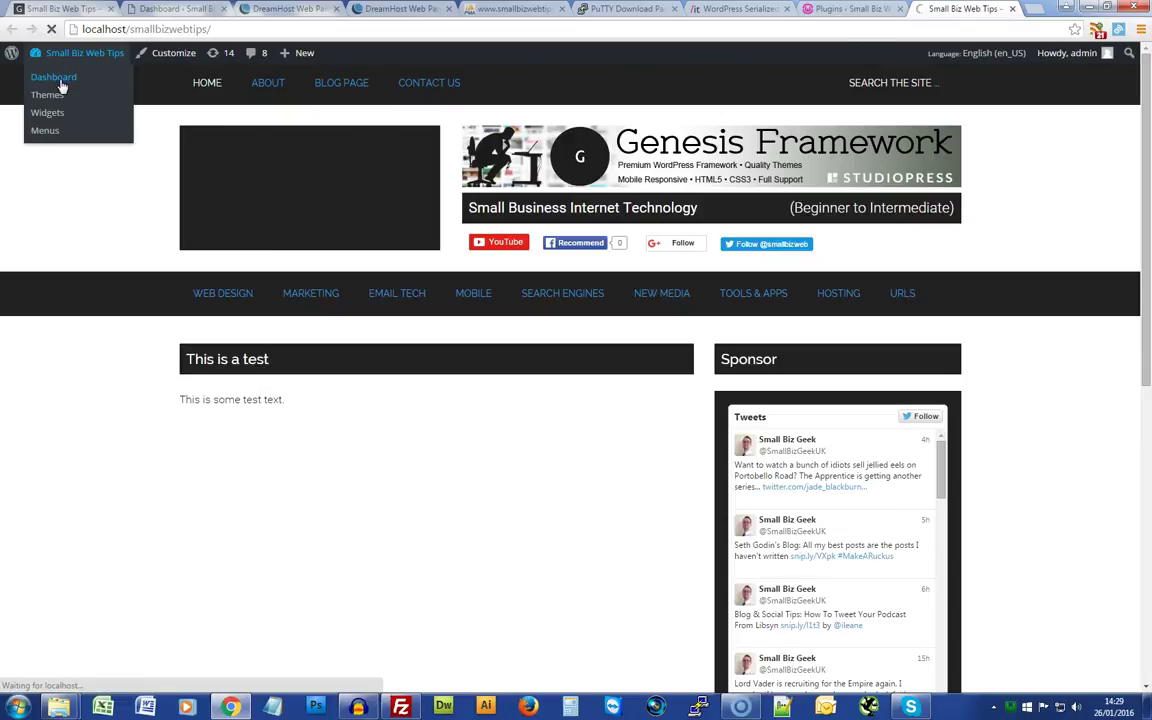
click(66, 87)
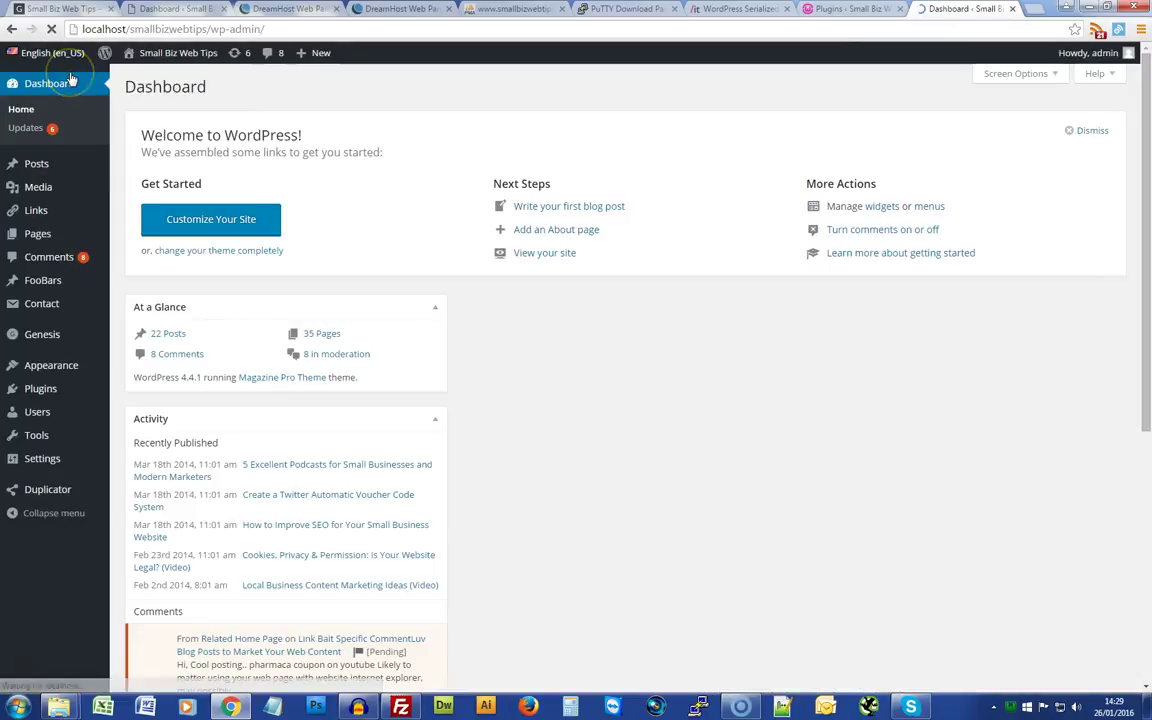
click(181, 58)
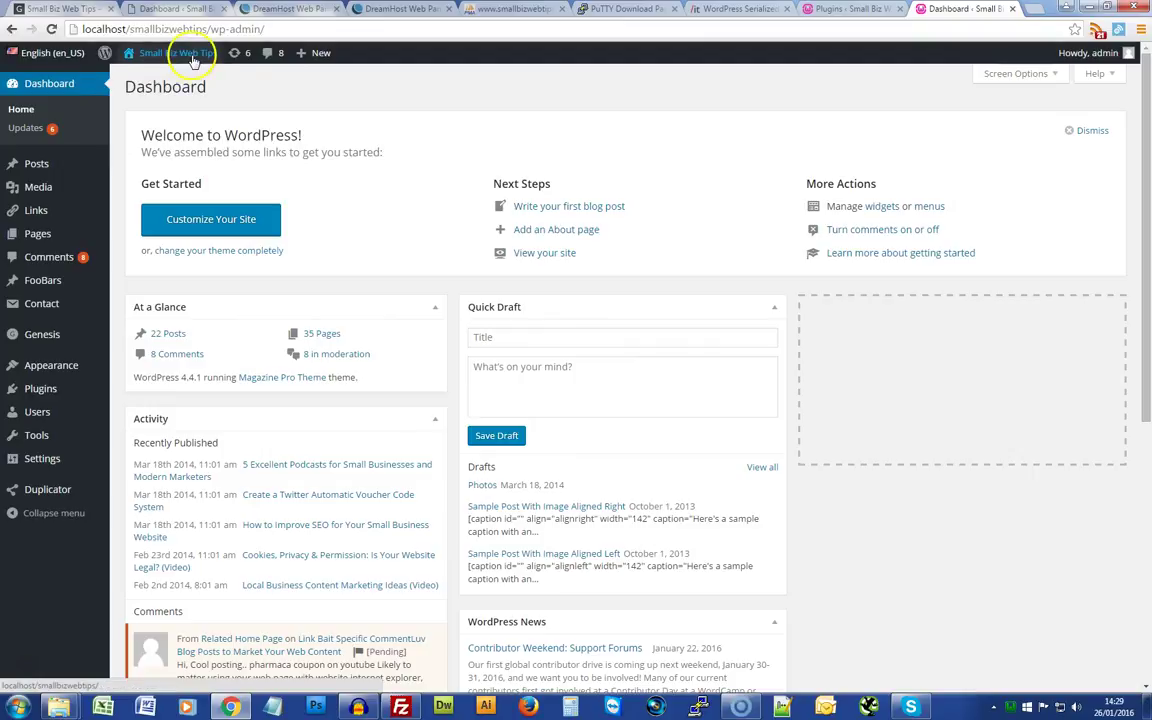